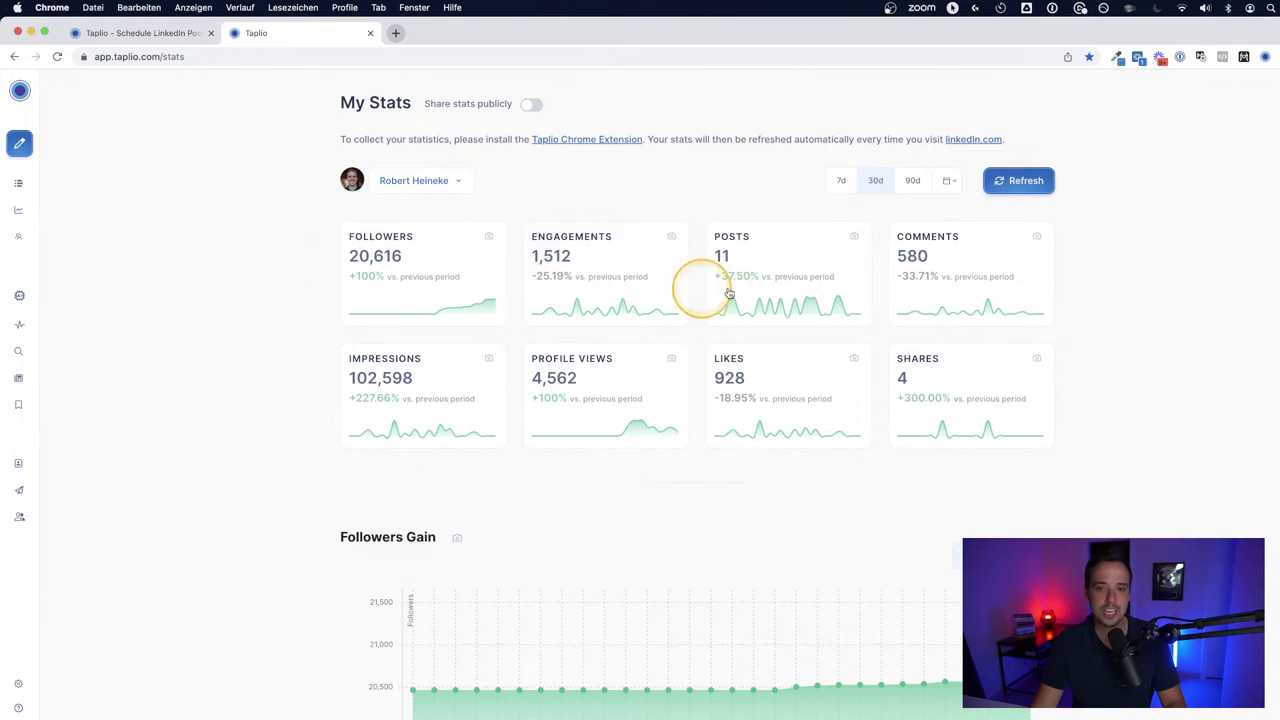
# - Compare the account statistics over the last 7, 30 and 90 days and inspect the latest point on the Followers Gain chart
pyautogui.click(834, 181)
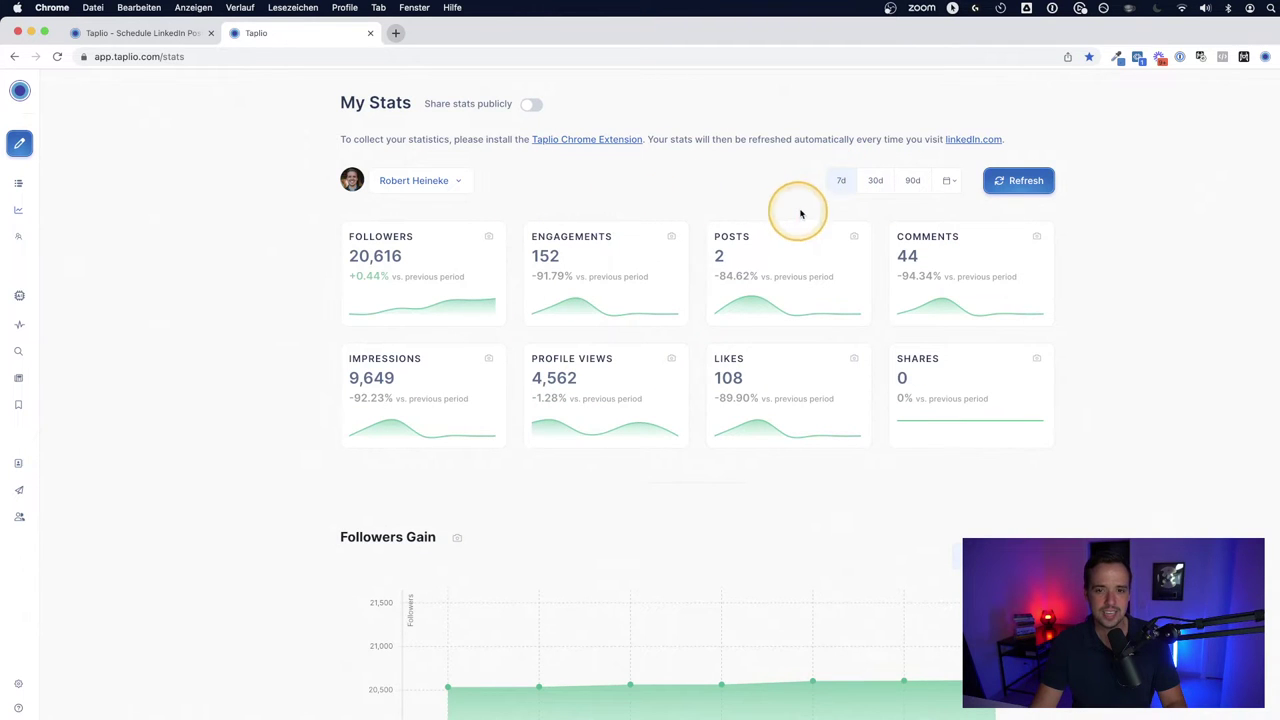
pyautogui.click(876, 181)
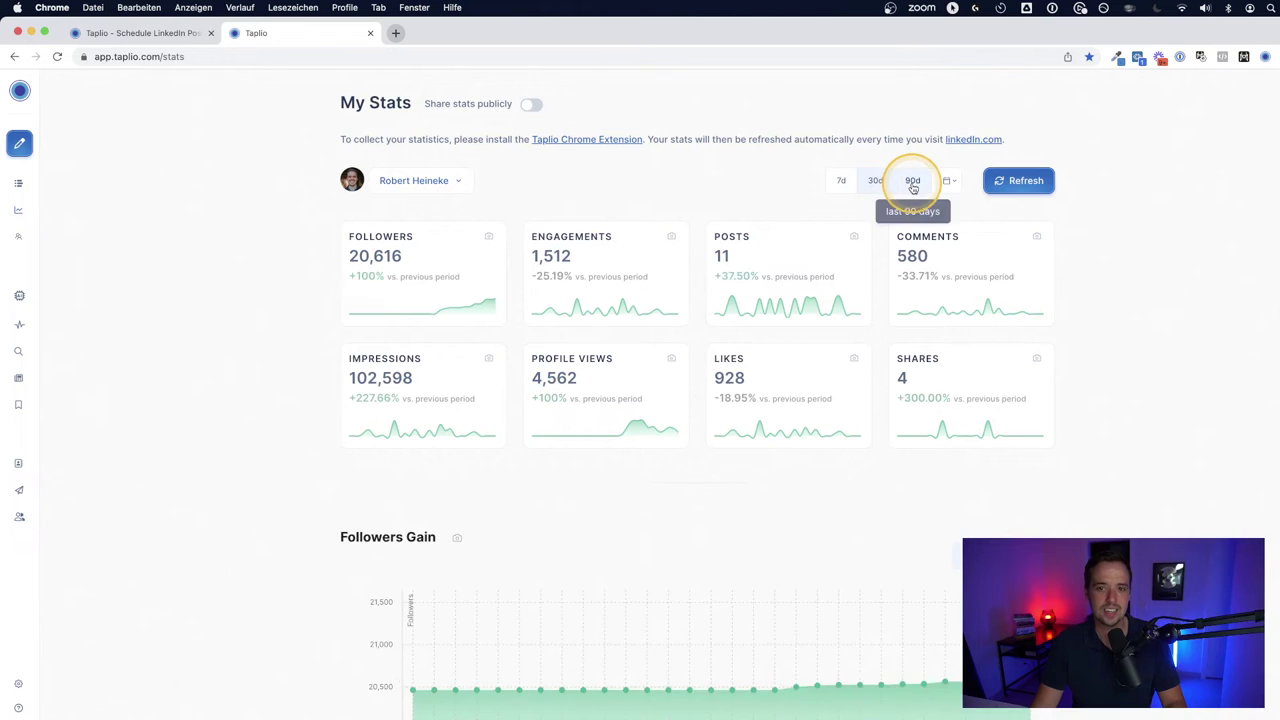
pyautogui.click(912, 183)
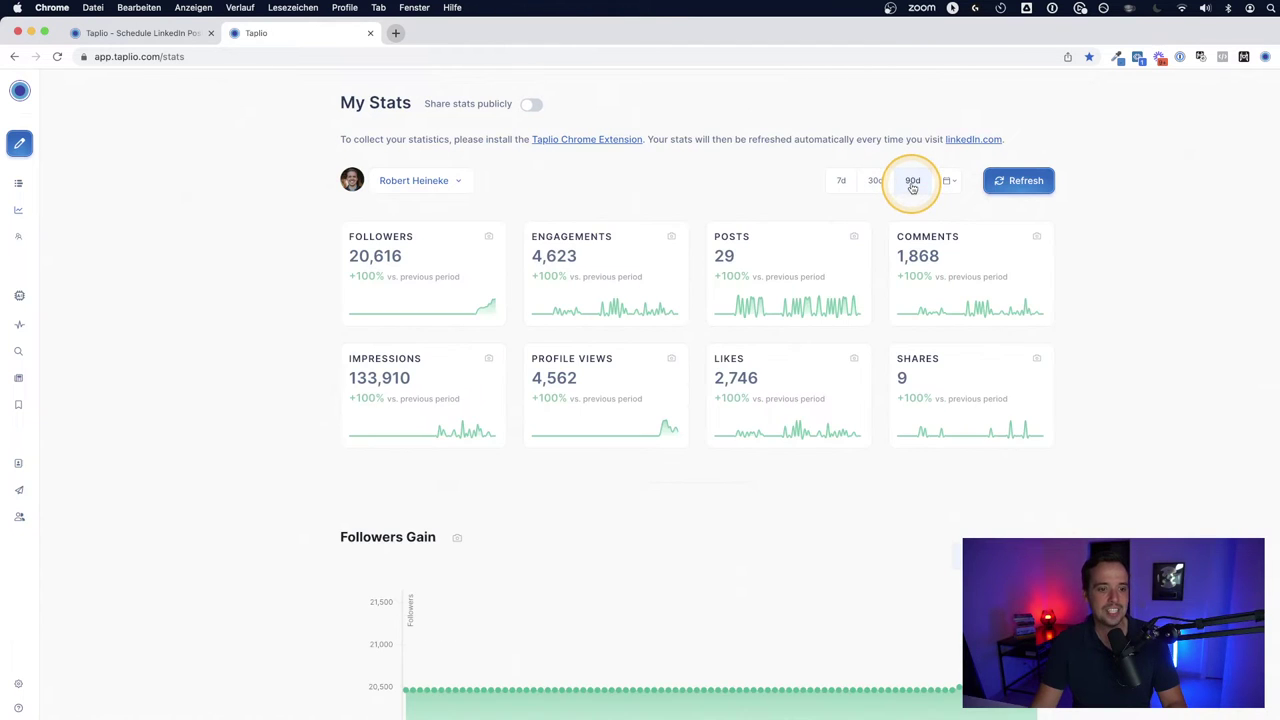
pyautogui.scroll(-5, 912, 186)
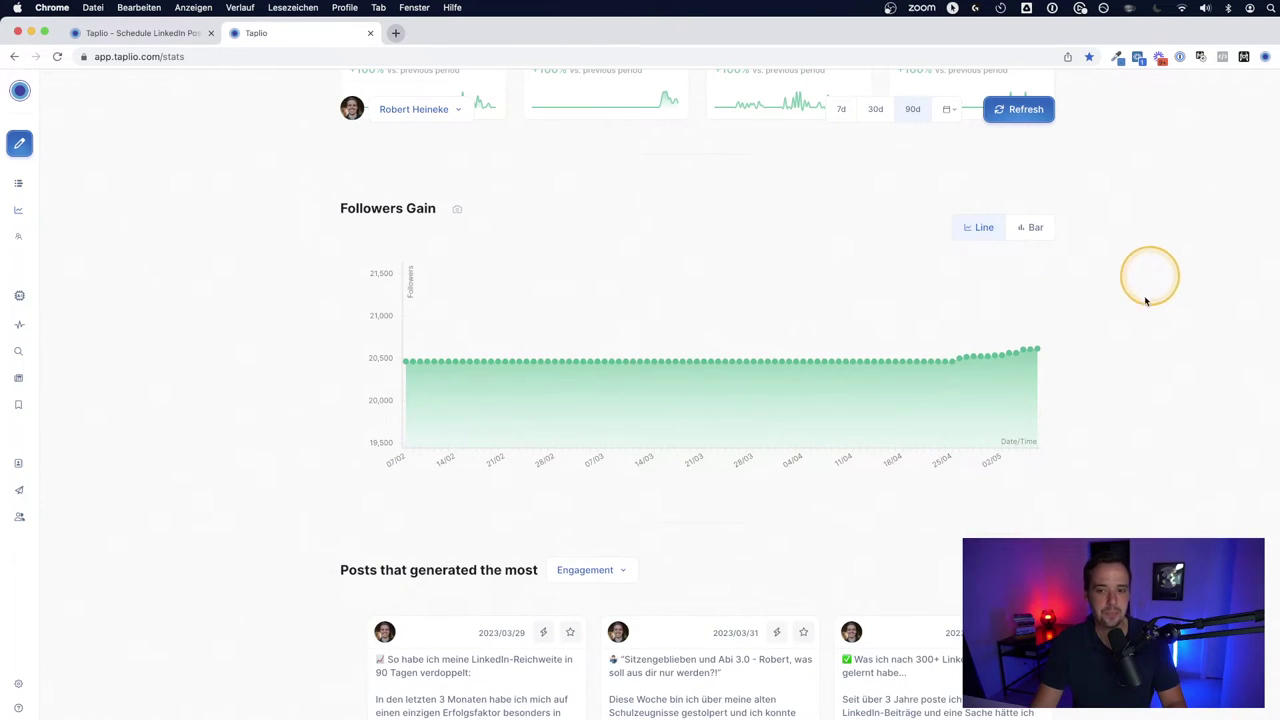
pyautogui.moveTo(986, 349)
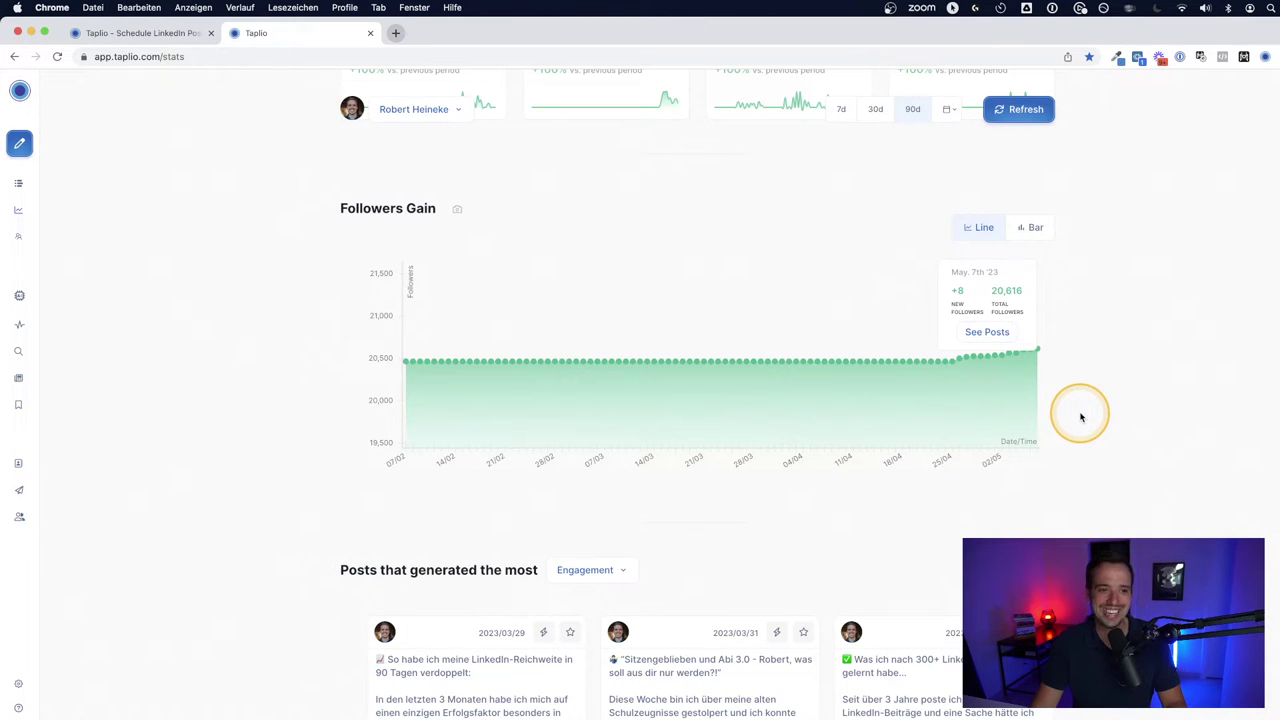
pyautogui.scroll(4, 1081, 415)
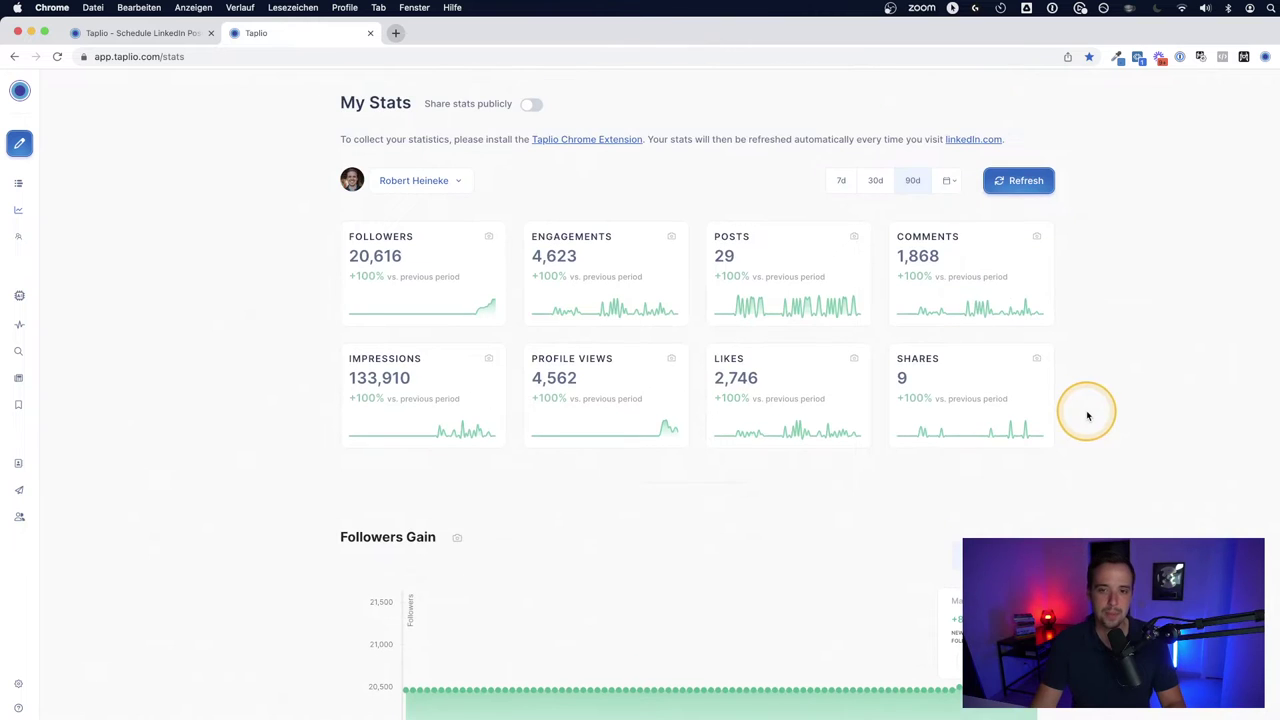
# - Set the statistics period to 30 days and review the follower growth and the posts that generated the most engagement
pyautogui.click(872, 184)
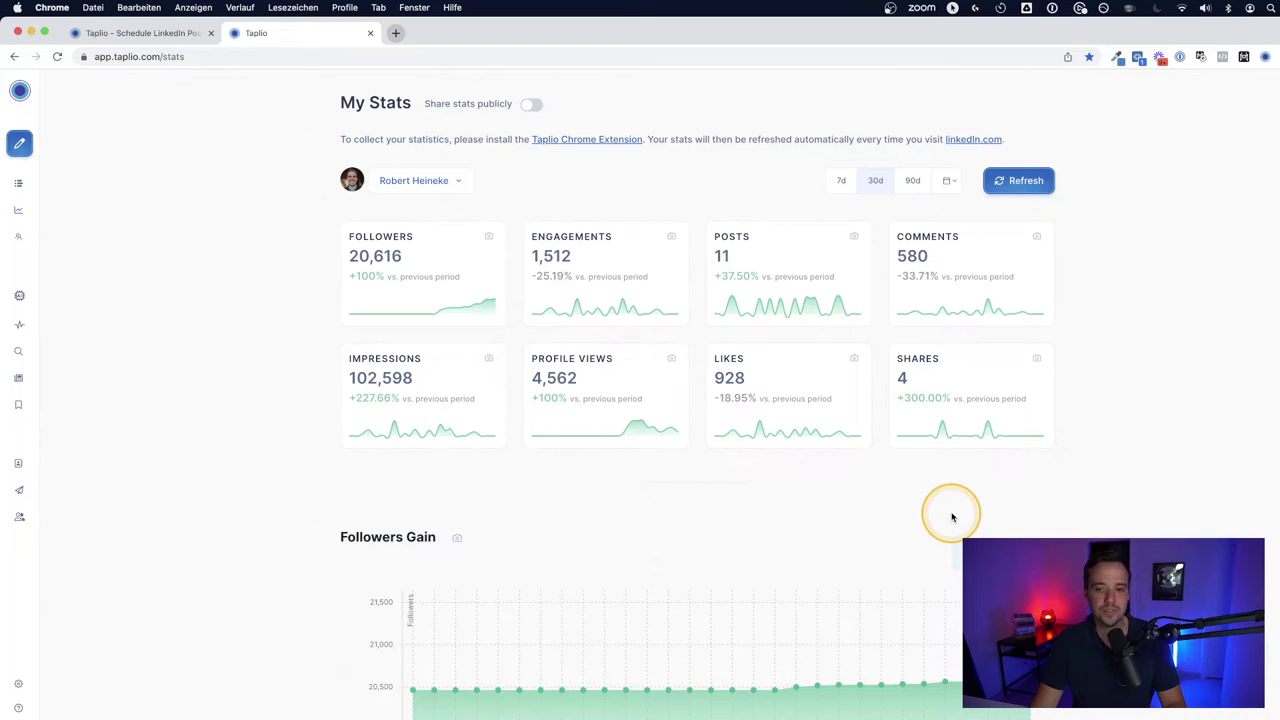
pyautogui.scroll(-3, 1060, 525)
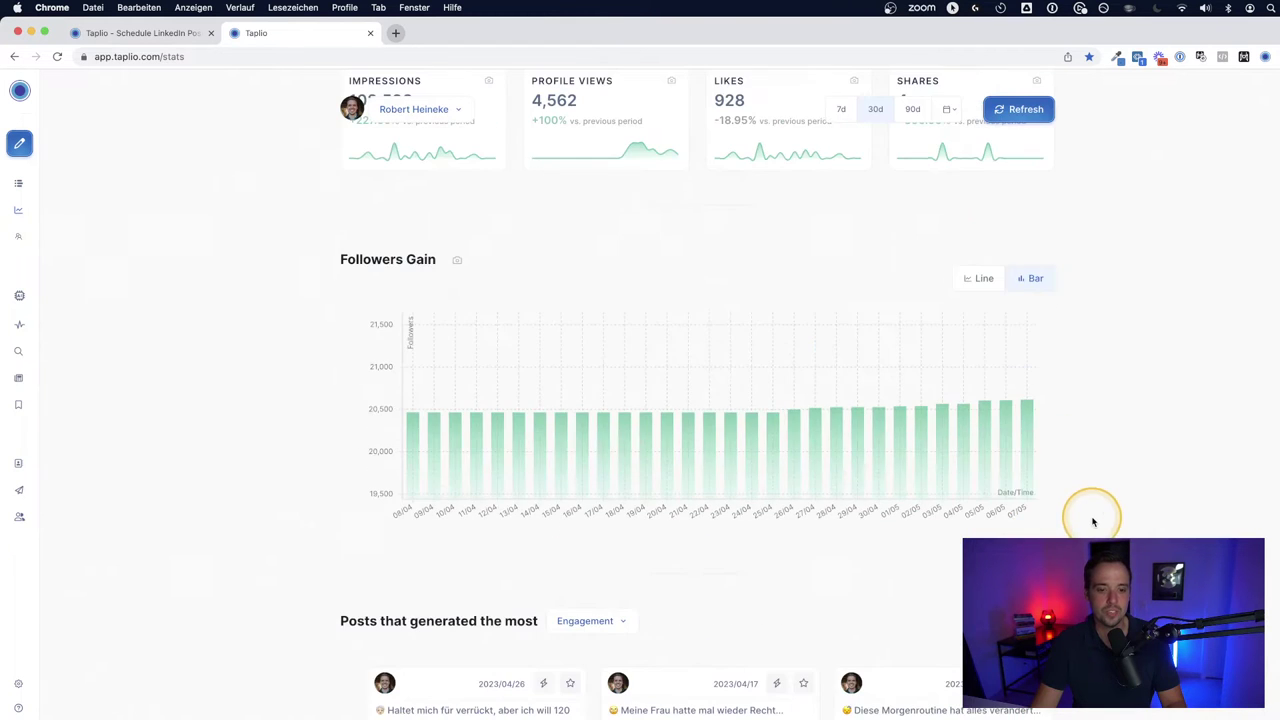
pyautogui.scroll(-5, 1132, 295)
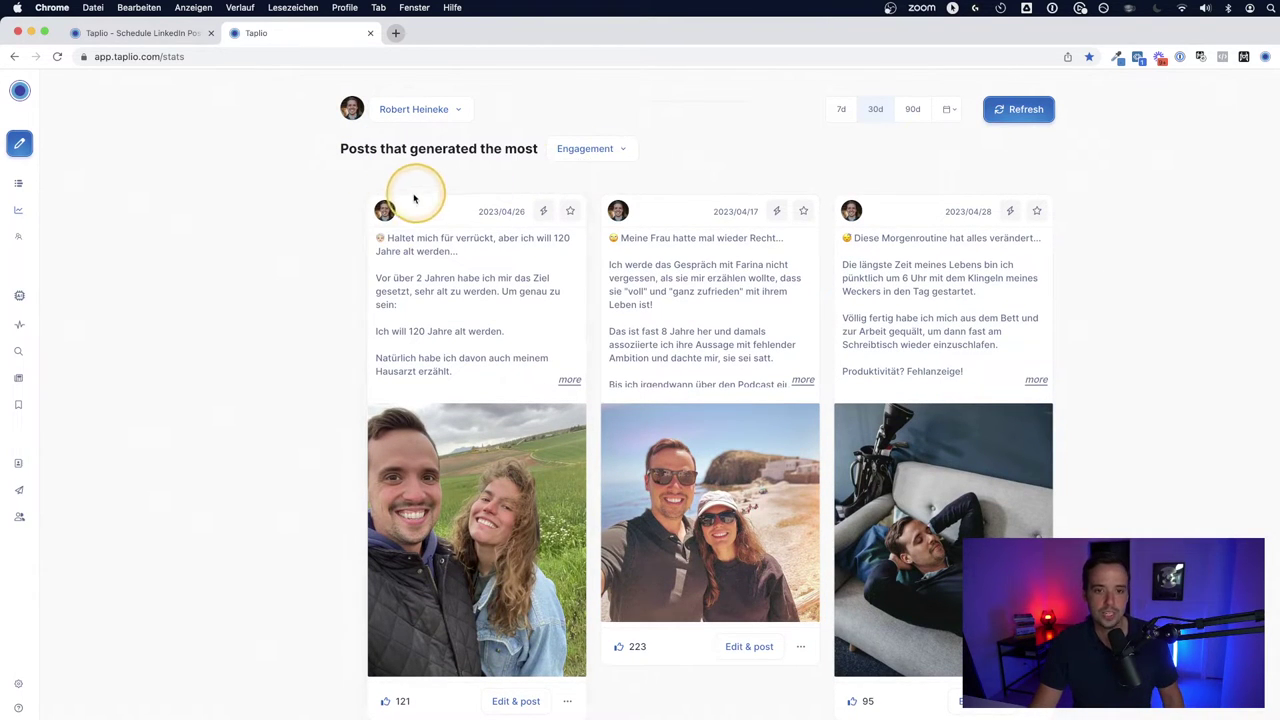
pyautogui.scroll(-2, 1210, 395)
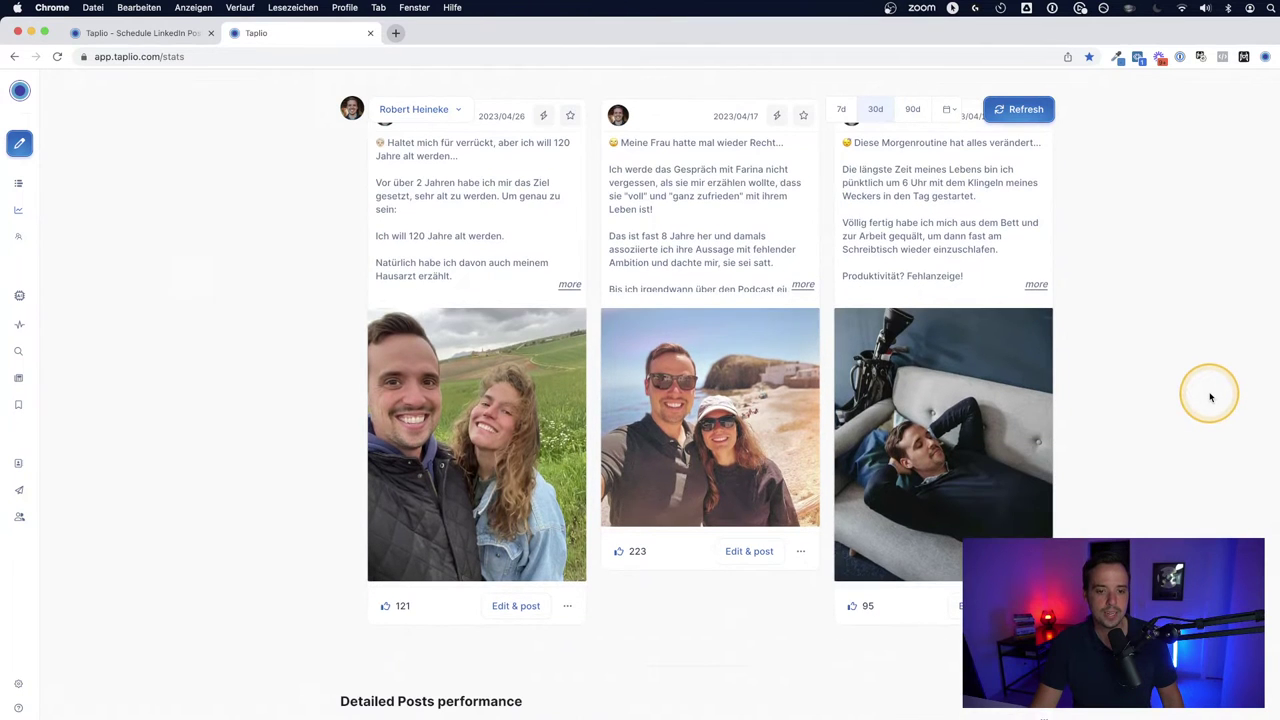
pyautogui.scroll(-10, 1210, 398)
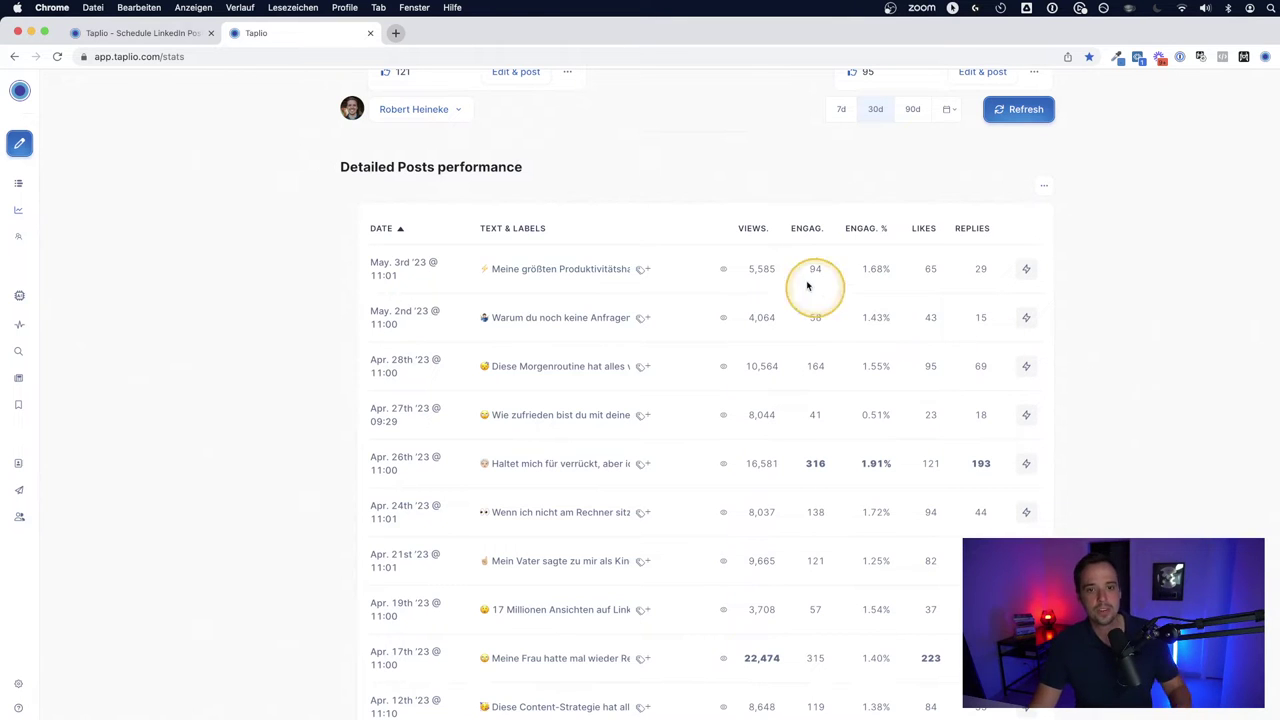
# - Sort the Detailed Posts performance table by views, by engagement and finally by likes to compare the top posts
pyautogui.click(759, 229)
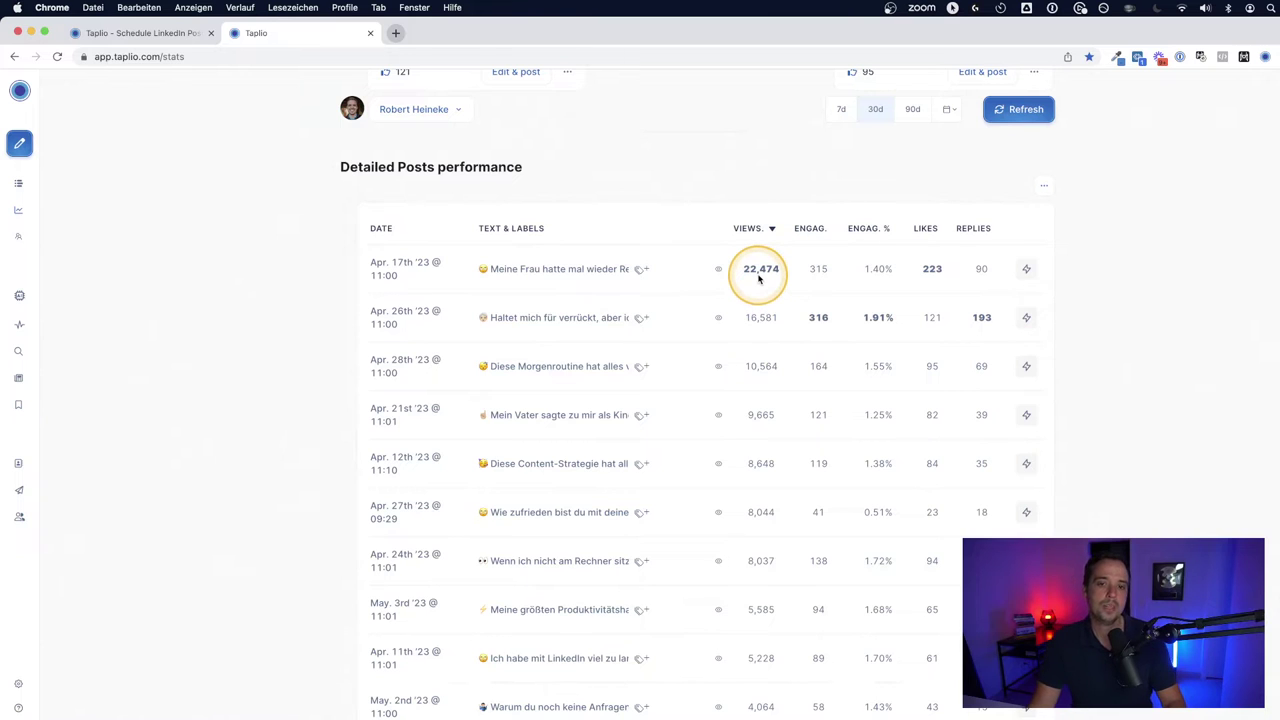
pyautogui.click(812, 228)
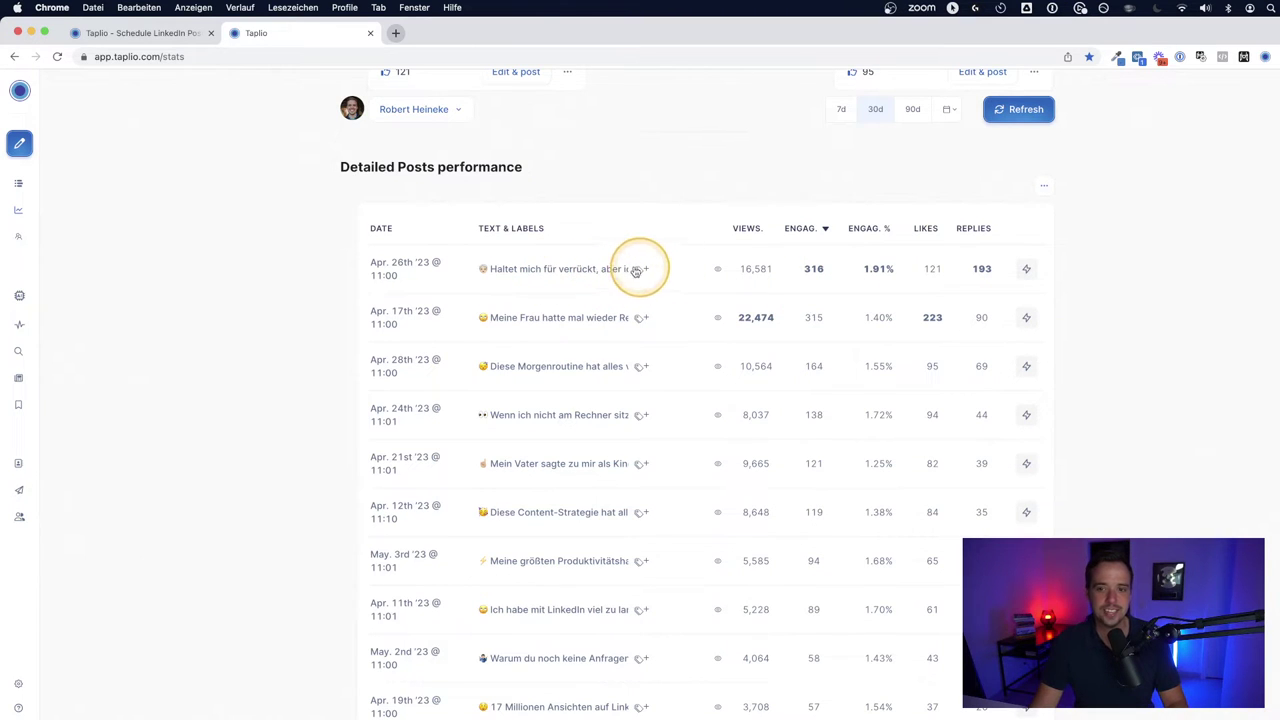
pyautogui.click(917, 235)
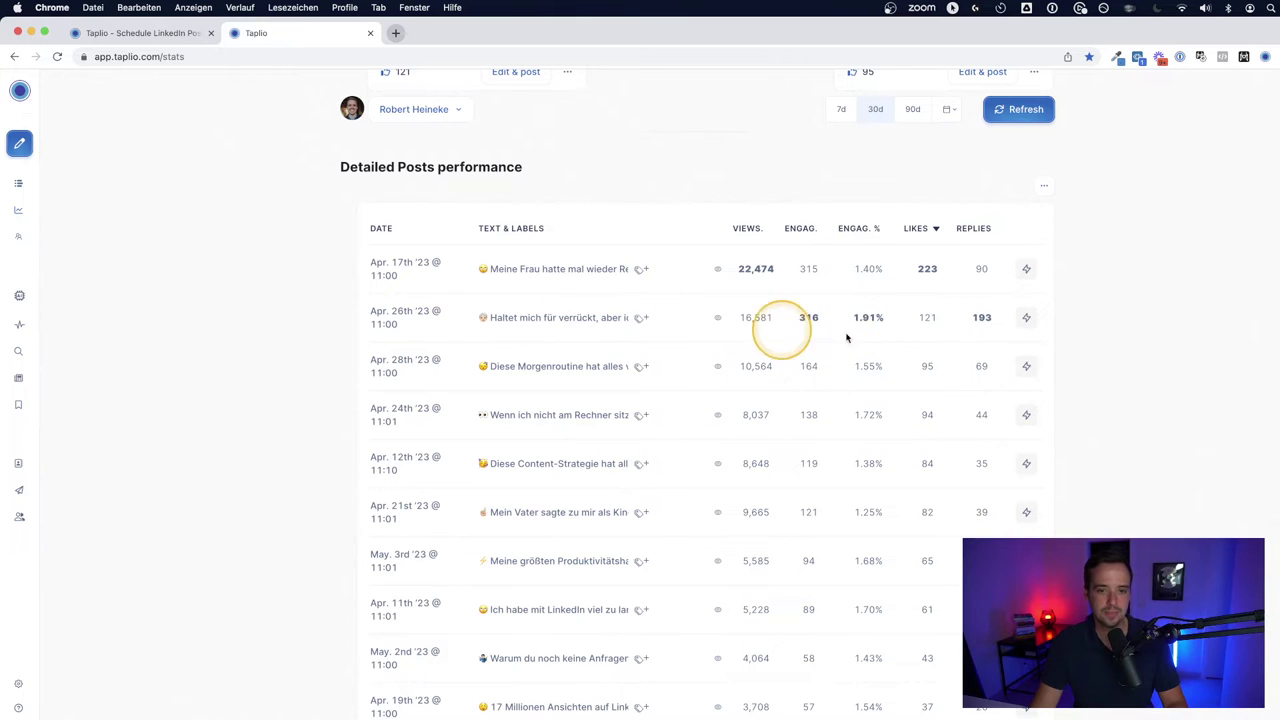
# - Examine the engagement count, engagement rate and replies of the April 26th post in the performance table
pyautogui.doubleClick(806, 317)
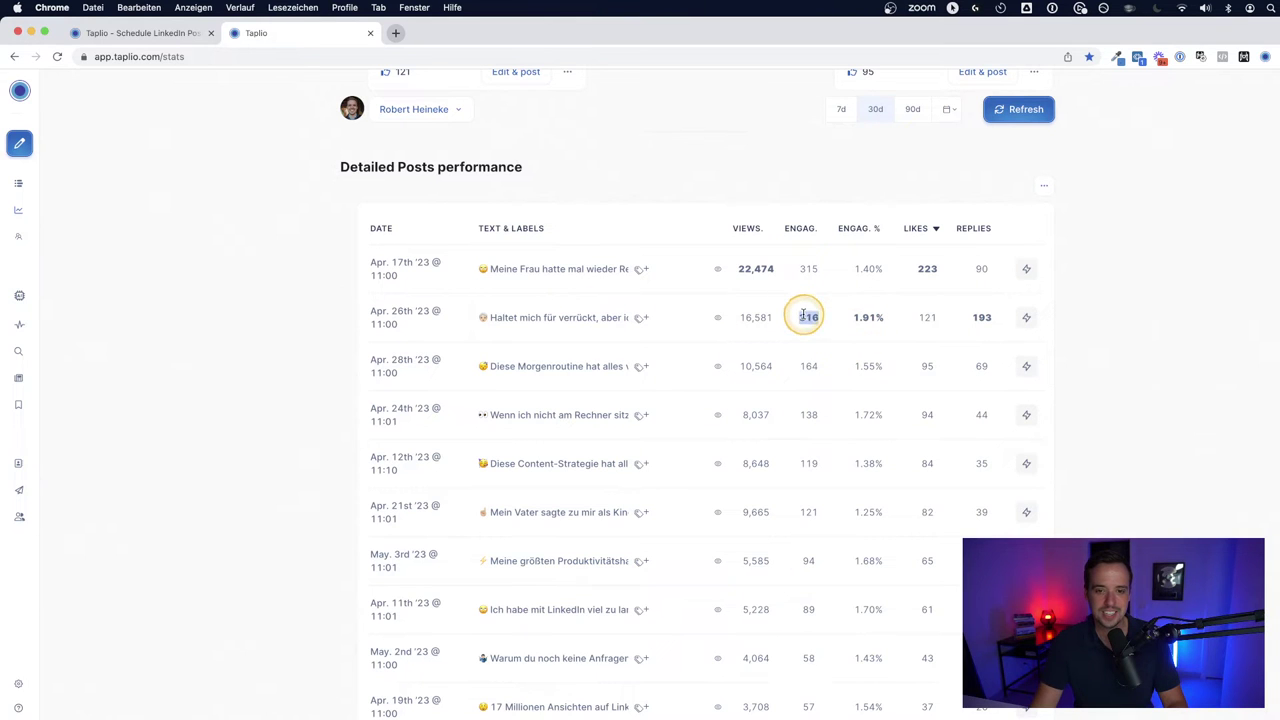
pyautogui.doubleClick(866, 317)
pyautogui.click(985, 318)
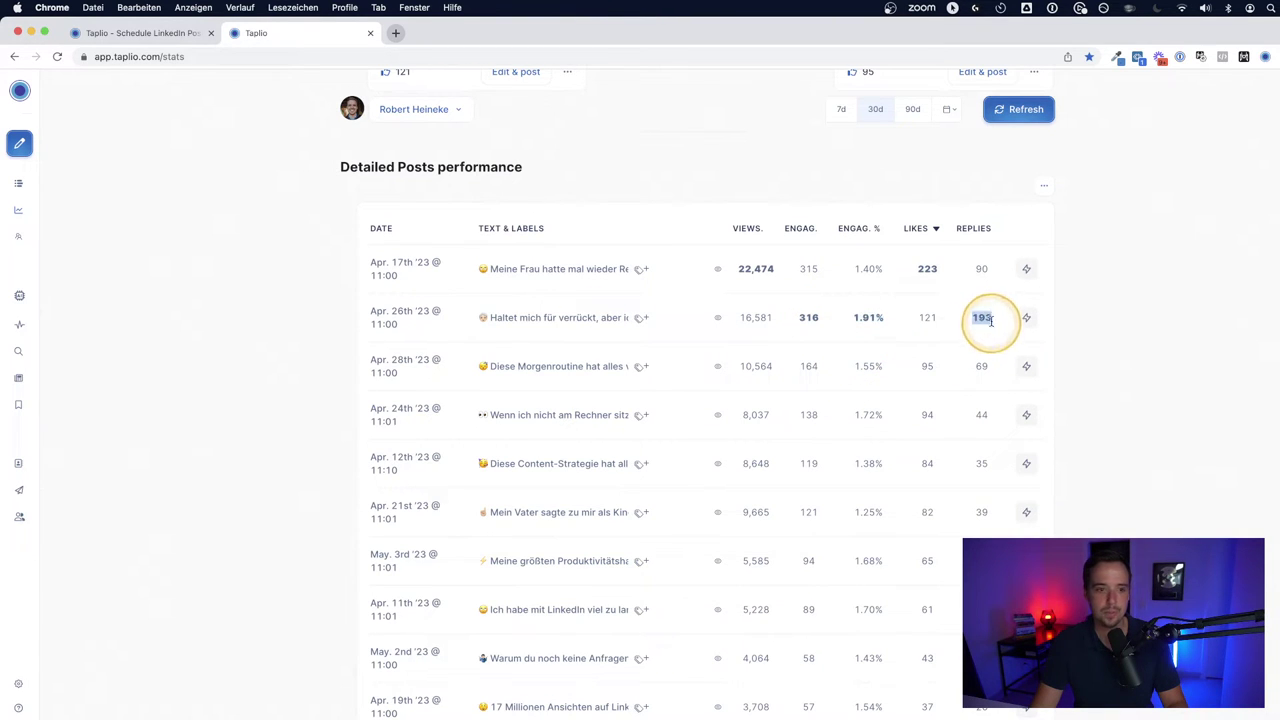
pyautogui.scroll(-1, 845, 327)
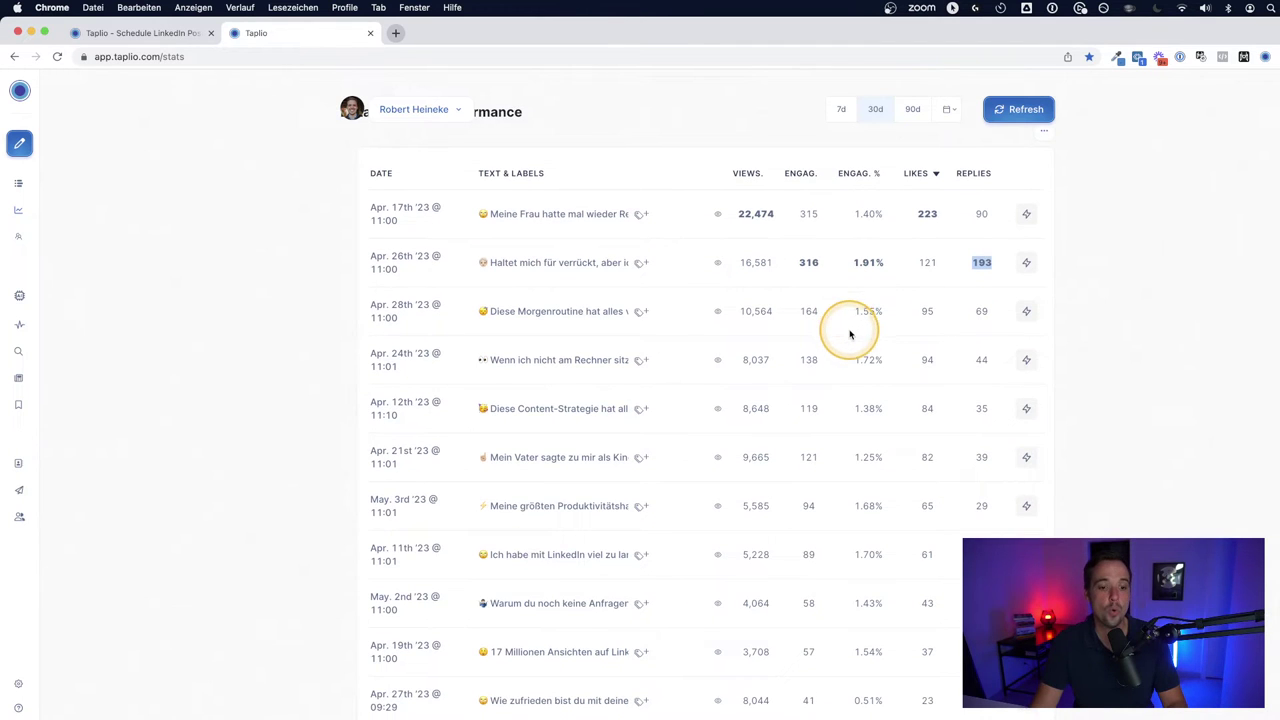
# - Open My Queue and look through the daily time slots for scheduled posts
pyautogui.scroll(10, 850, 334)
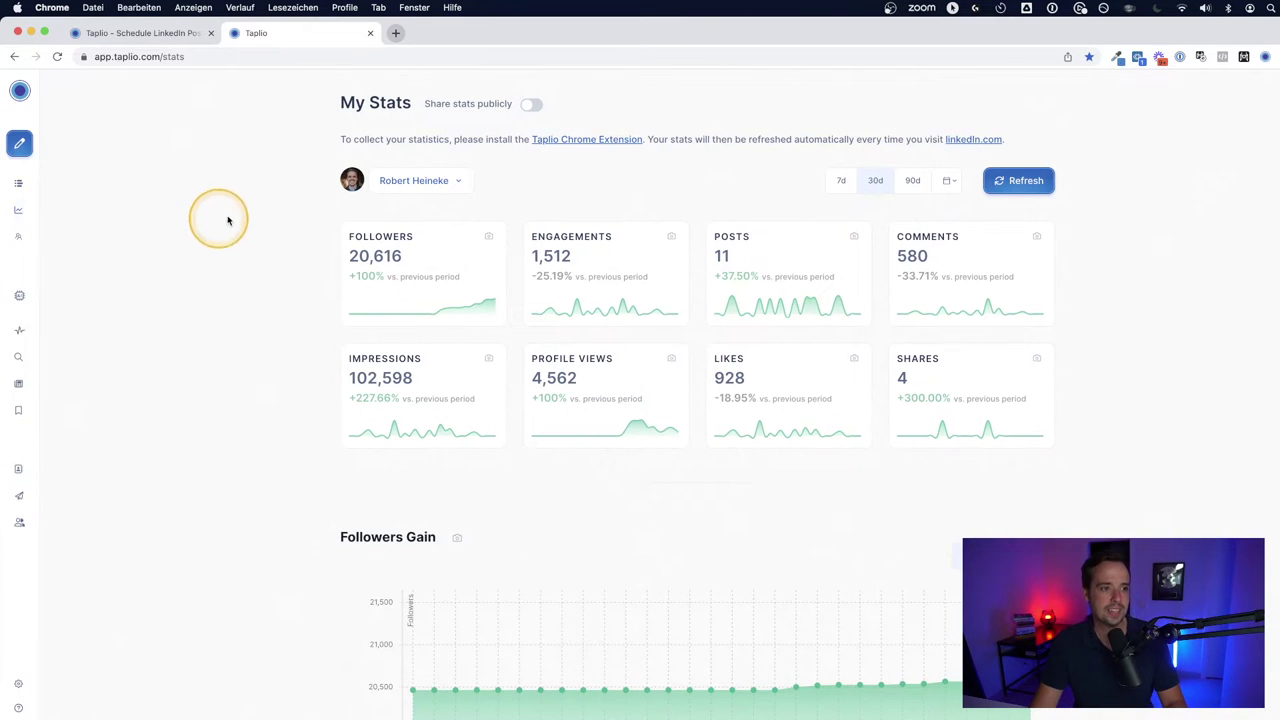
pyautogui.moveTo(14, 218)
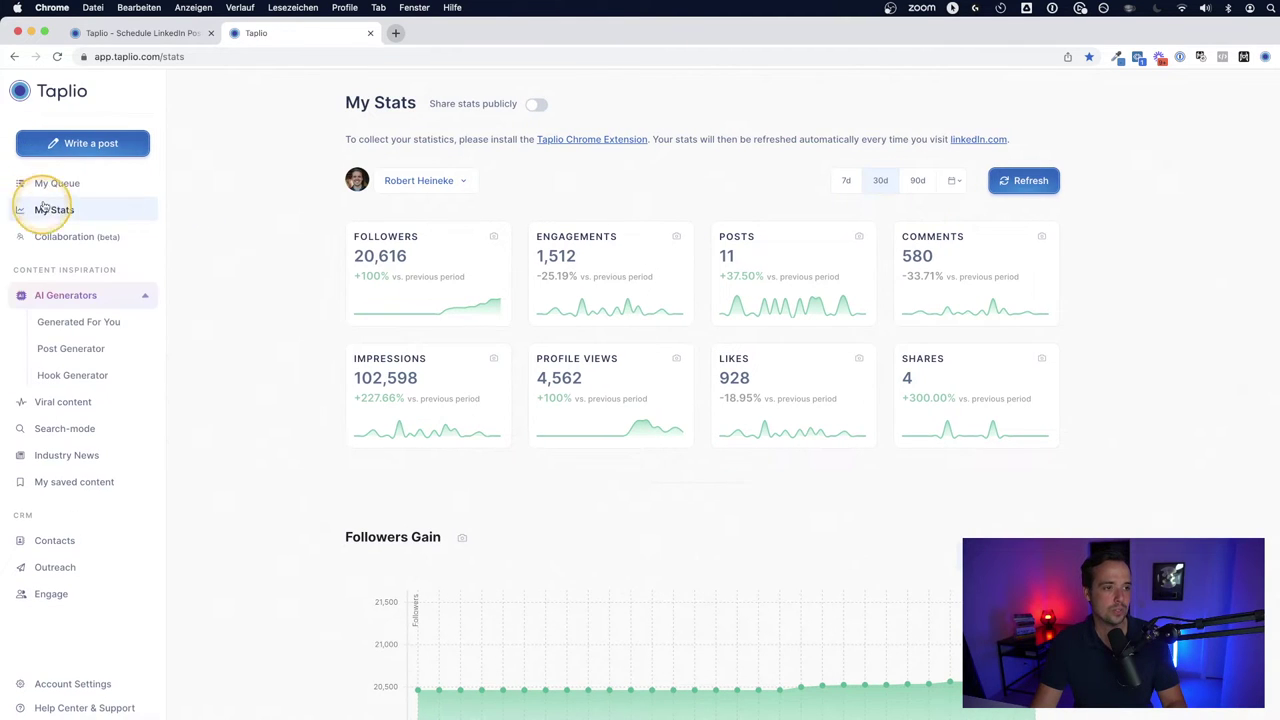
pyautogui.click(55, 185)
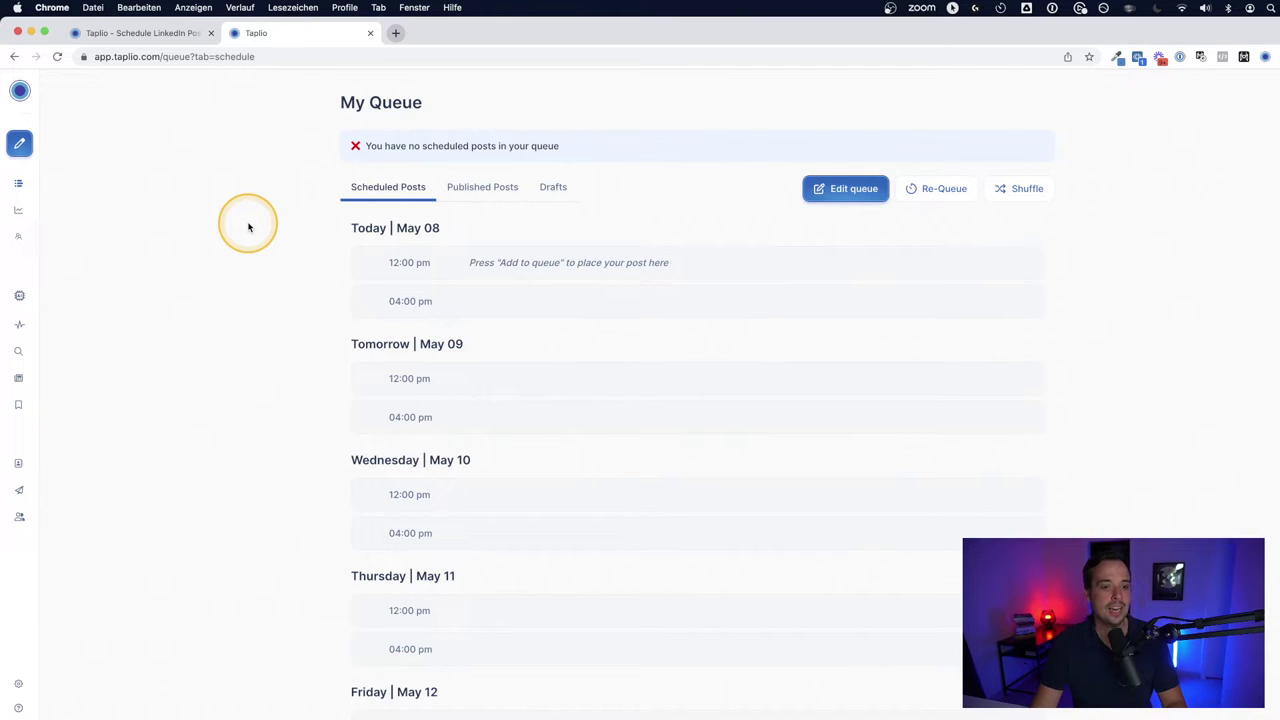
pyautogui.scroll(-1, 251, 228)
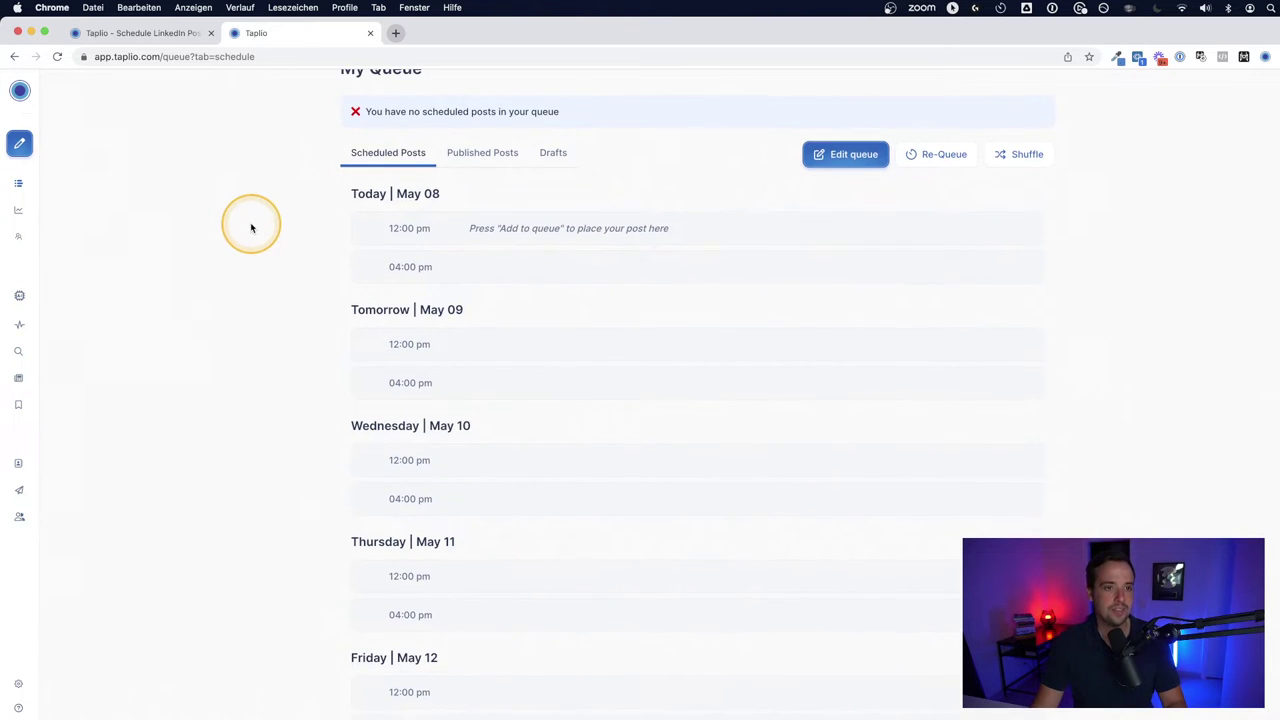
pyautogui.scroll(-5, 251, 228)
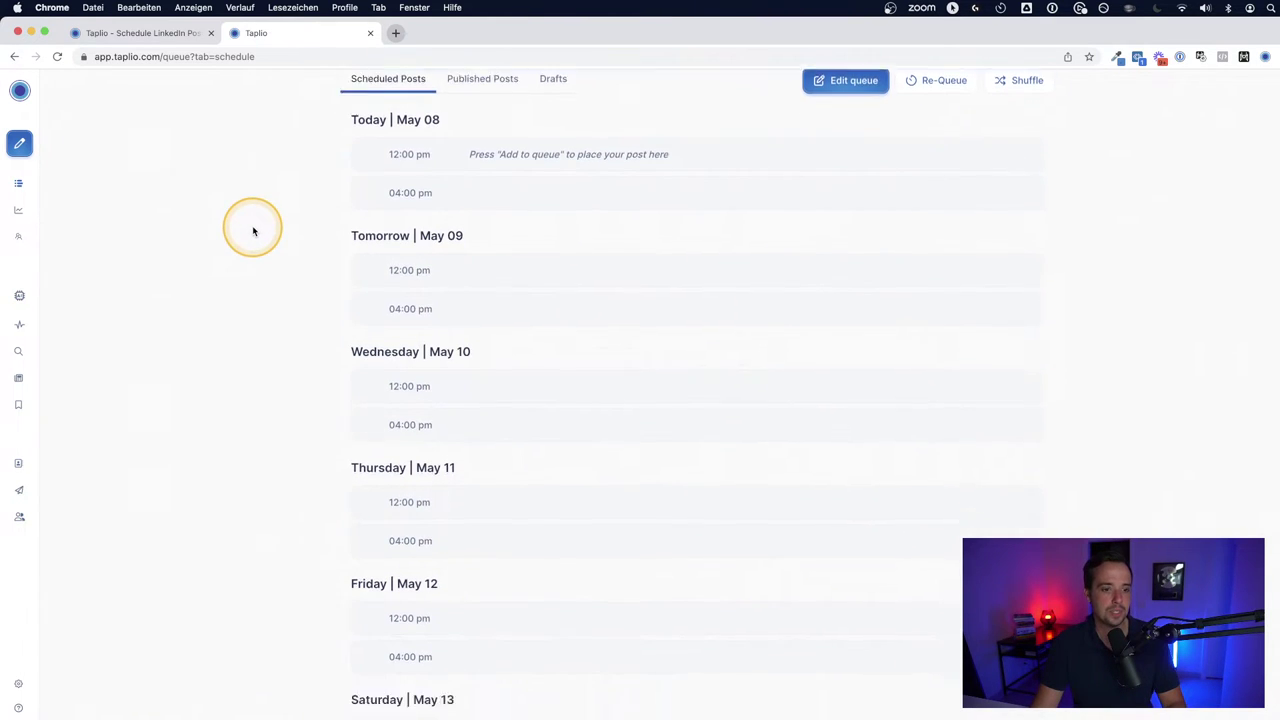
pyautogui.scroll(-10, 254, 231)
pyautogui.scroll(15, 254, 231)
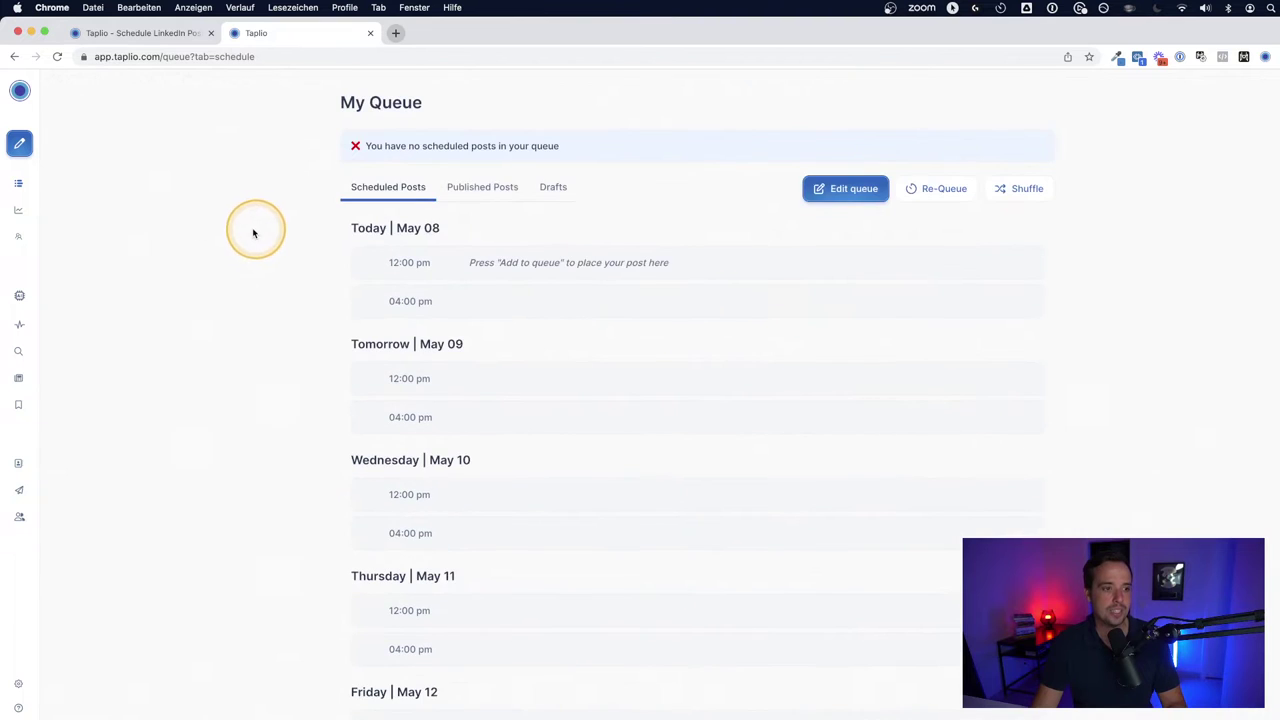
# - Open Search-mode and search for viral posts on the topic "produktivität"
pyautogui.moveTo(90, 210)
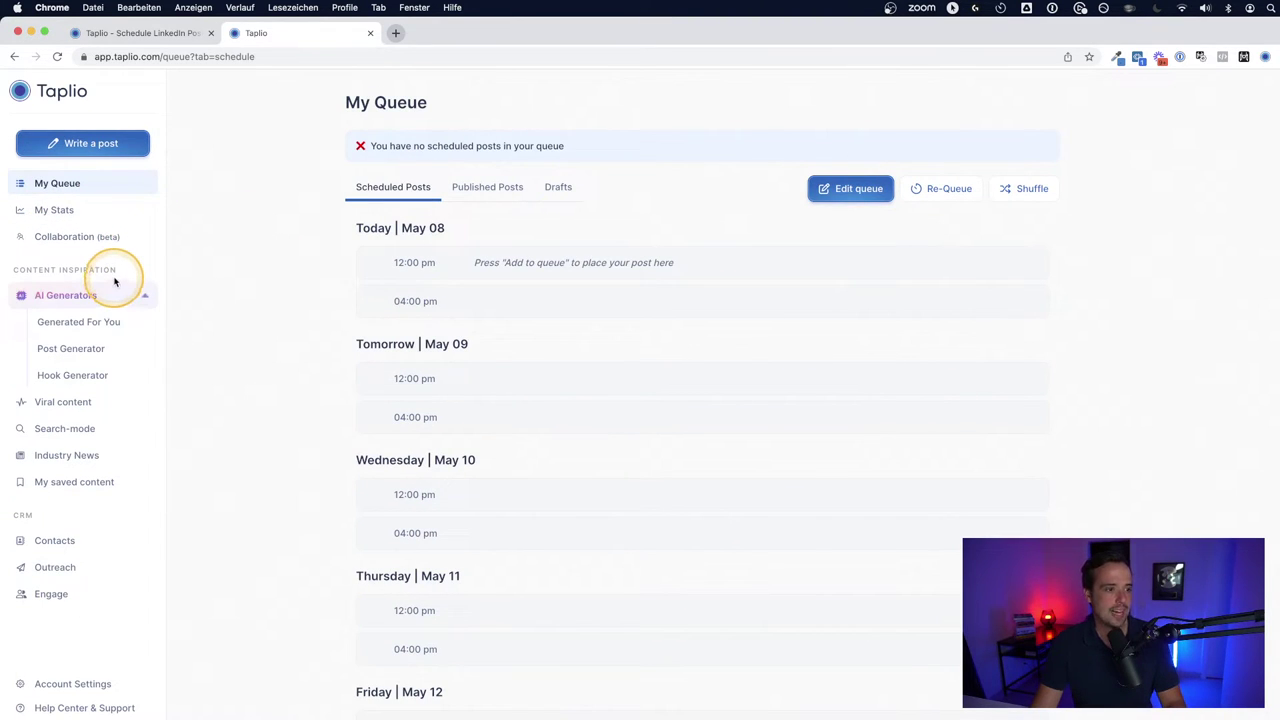
pyautogui.click(110, 428)
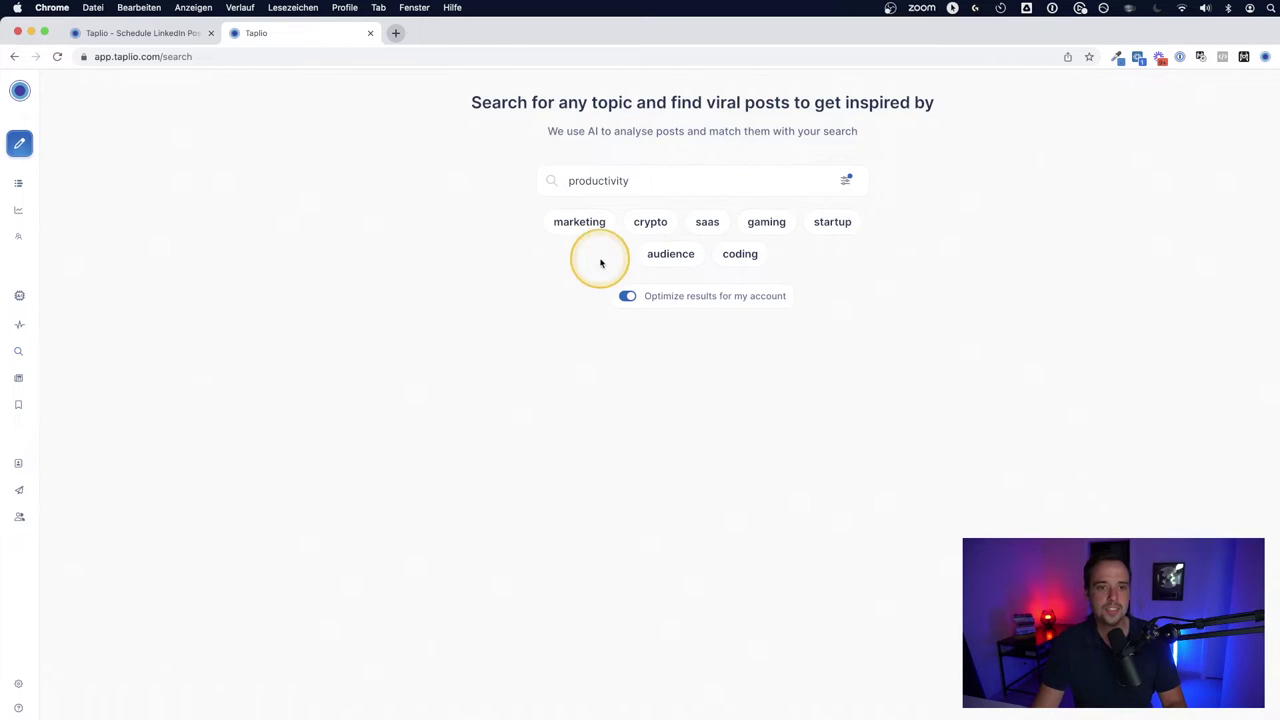
pyautogui.click(666, 180)
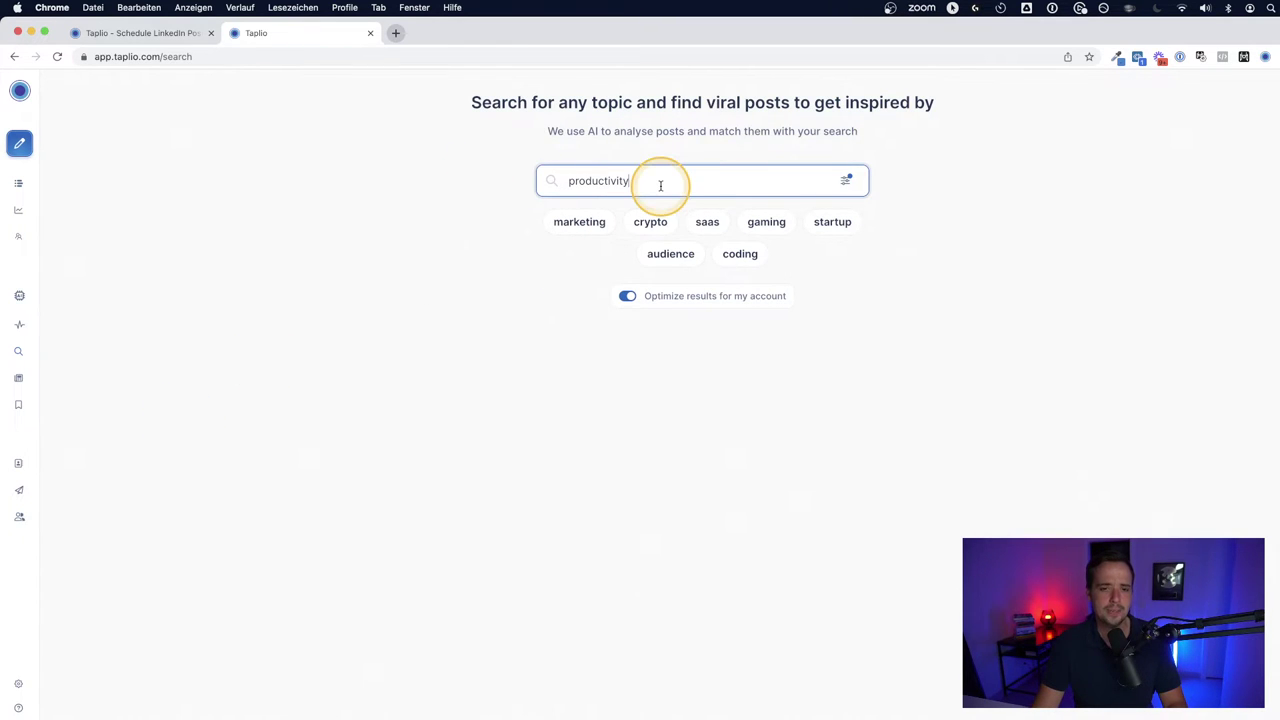
pyautogui.doubleClick(660, 185)
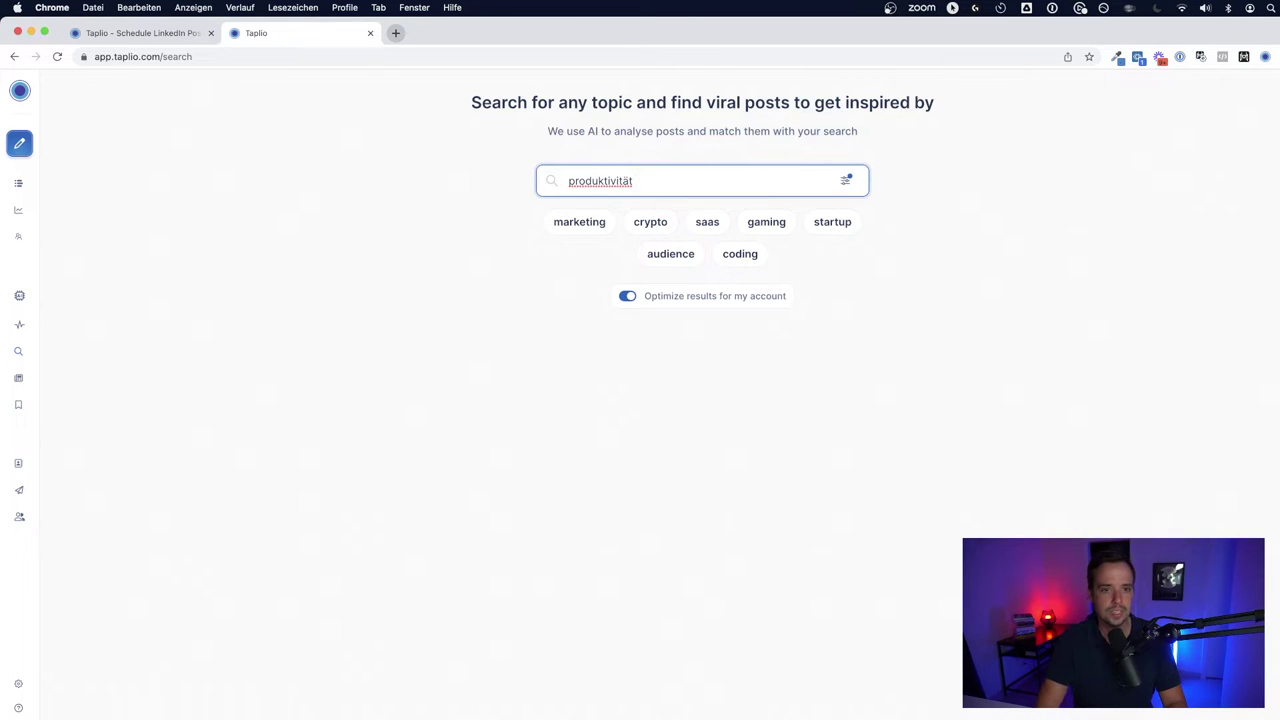
pyautogui.write('produktivität')
pyautogui.press('Return')
# - Switch the search to the suggested topic "productivity" and remove the minimum 1000 likes filter
pyautogui.click(668, 196)
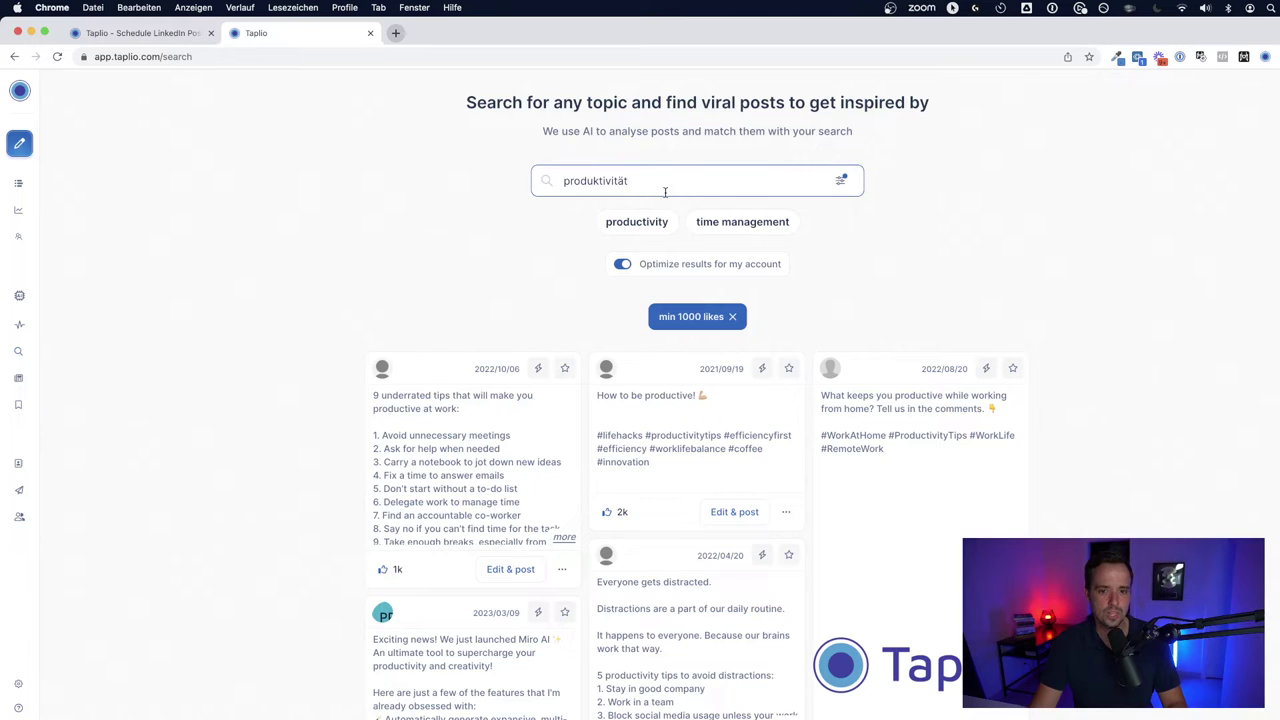
pyautogui.doubleClick(640, 178)
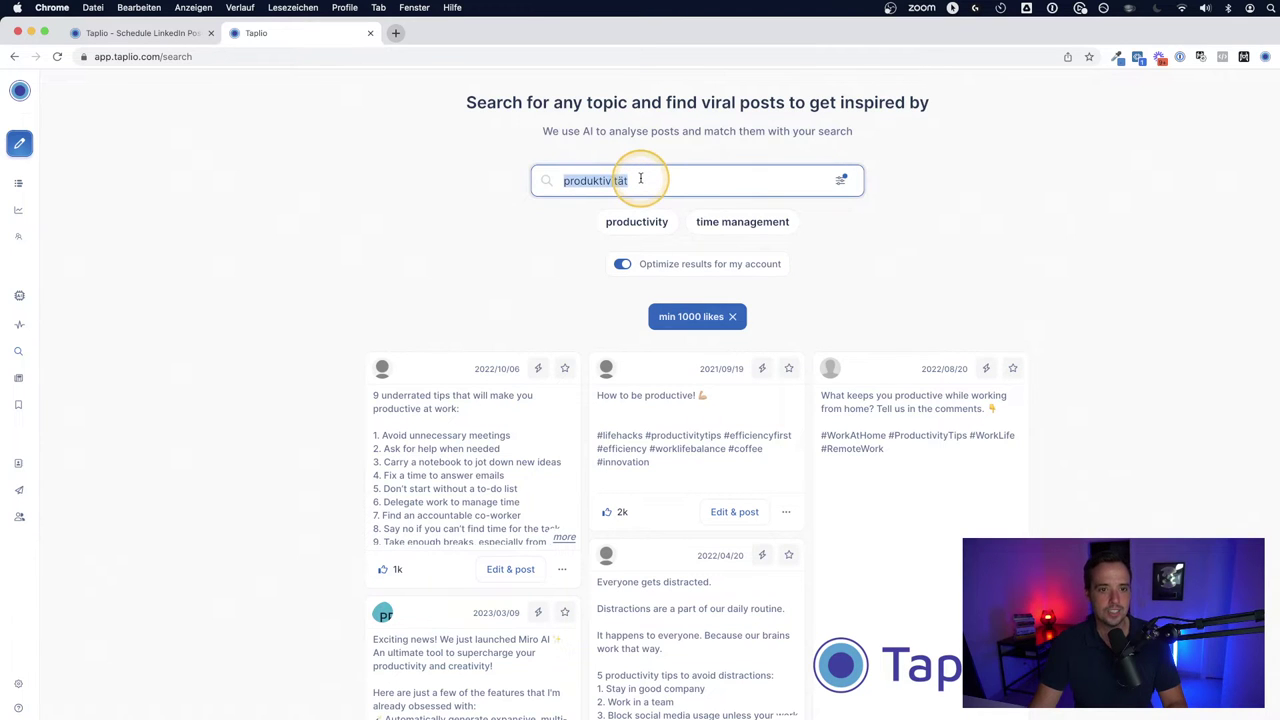
pyautogui.click(635, 222)
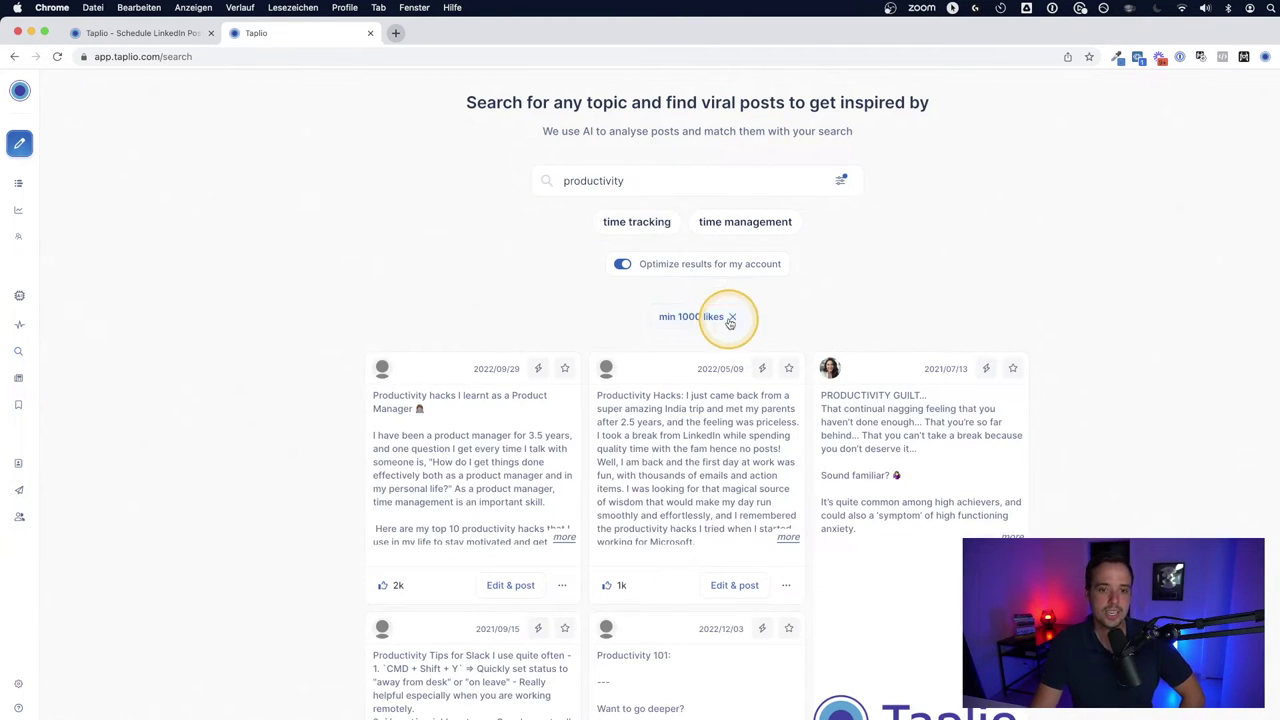
pyautogui.click(731, 318)
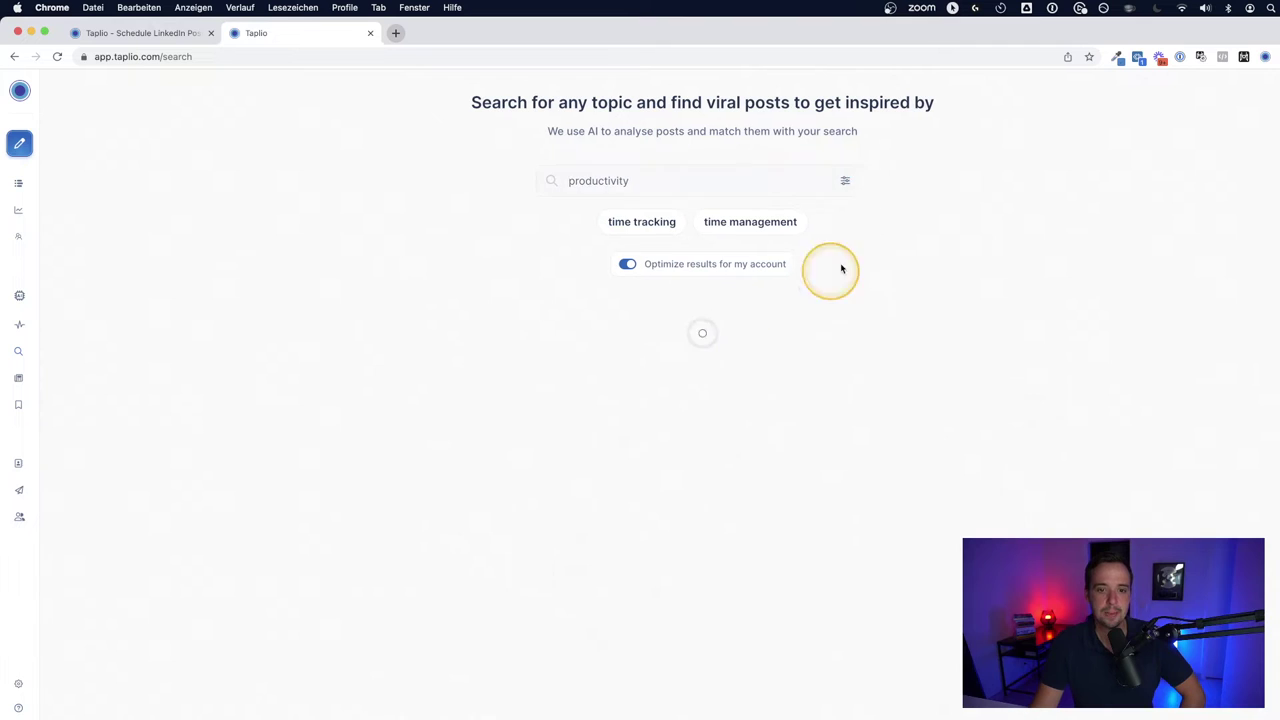
# - Filter the productivity results to posts with at least 200 likes using the advanced filters
pyautogui.click(845, 185)
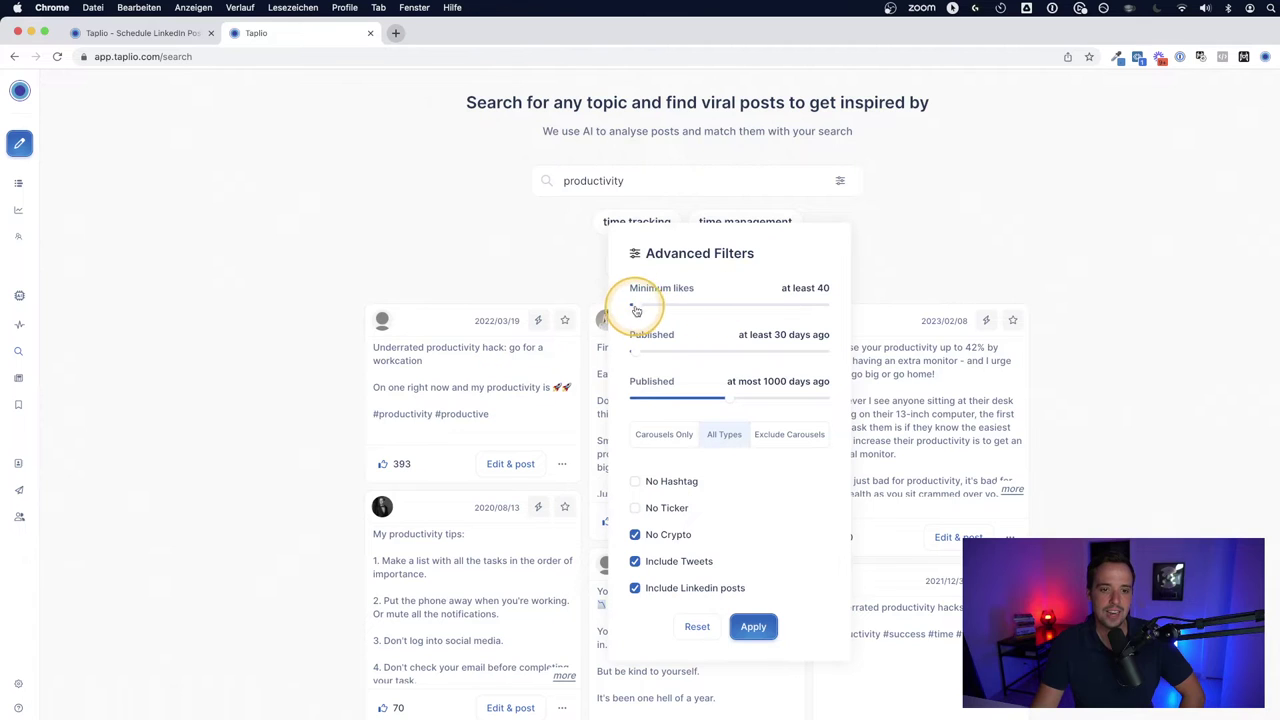
pyautogui.moveTo(640, 310); pyautogui.dragTo(664, 312)
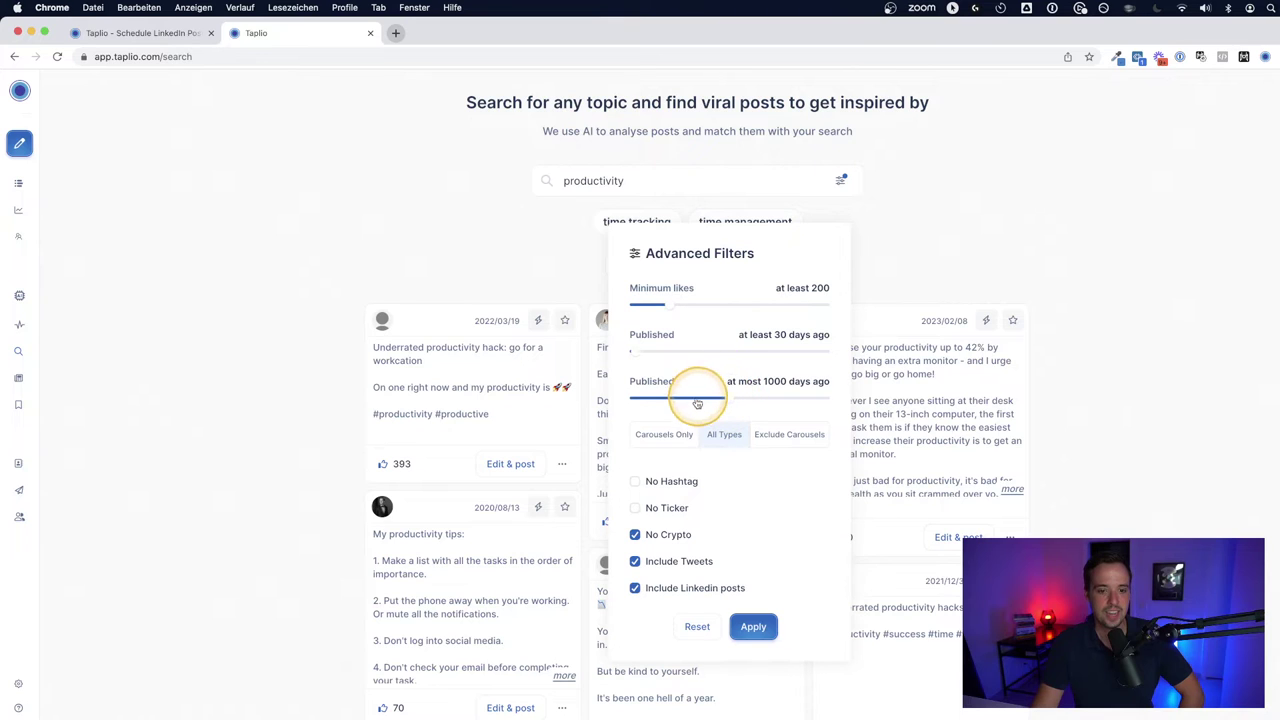
pyautogui.click(754, 627)
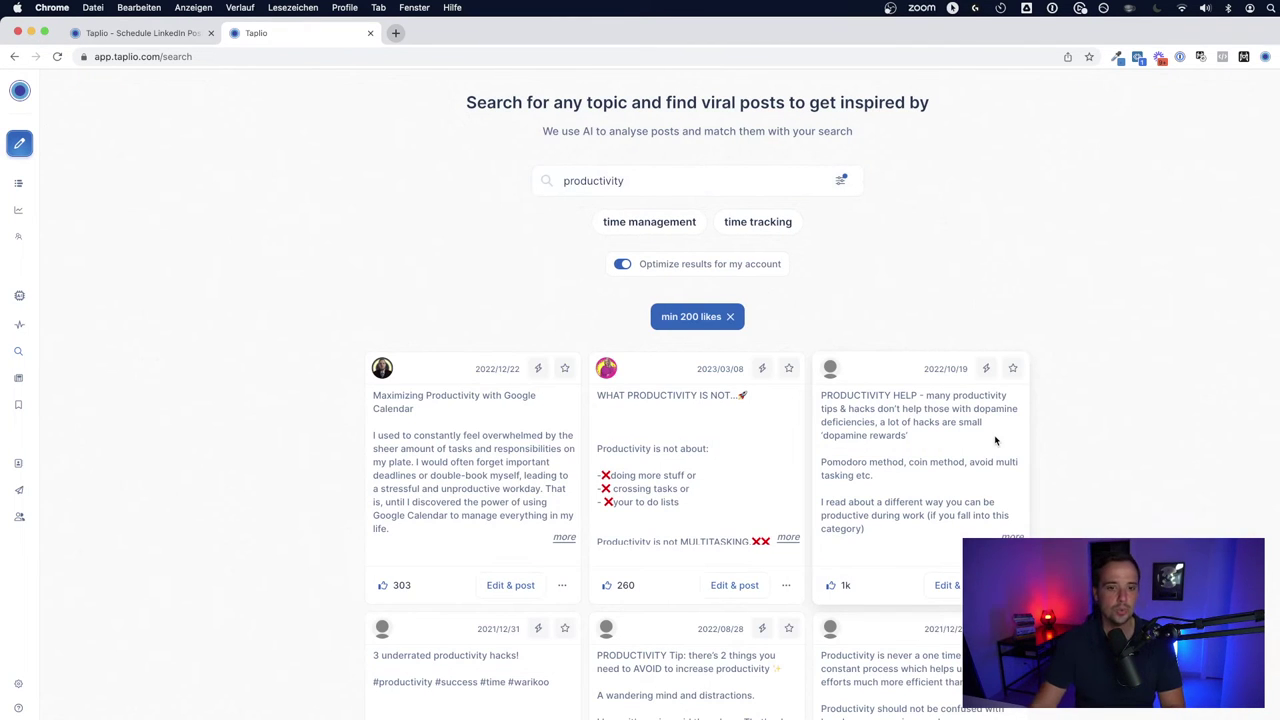
pyautogui.click(925, 406)
pyautogui.click(1033, 357)
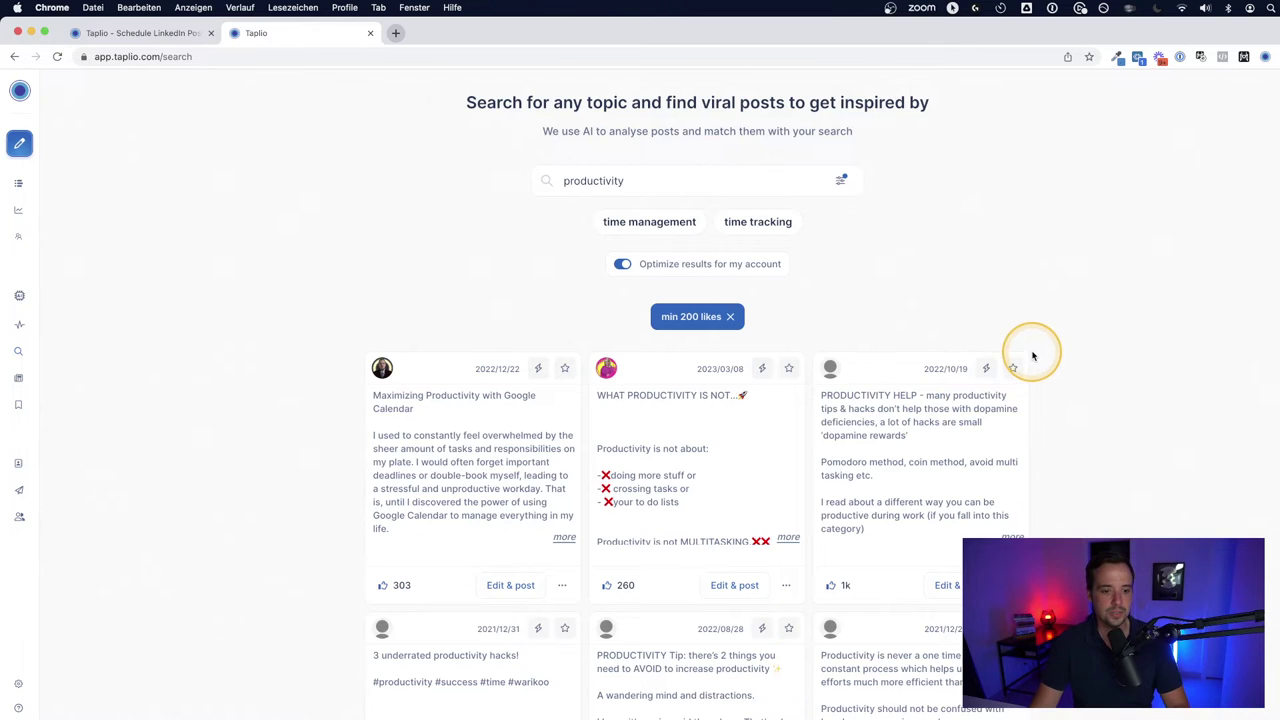
# - Look through the productivity results and read the full text of the post about training the attention muscle
pyautogui.scroll(-4, 1034, 359)
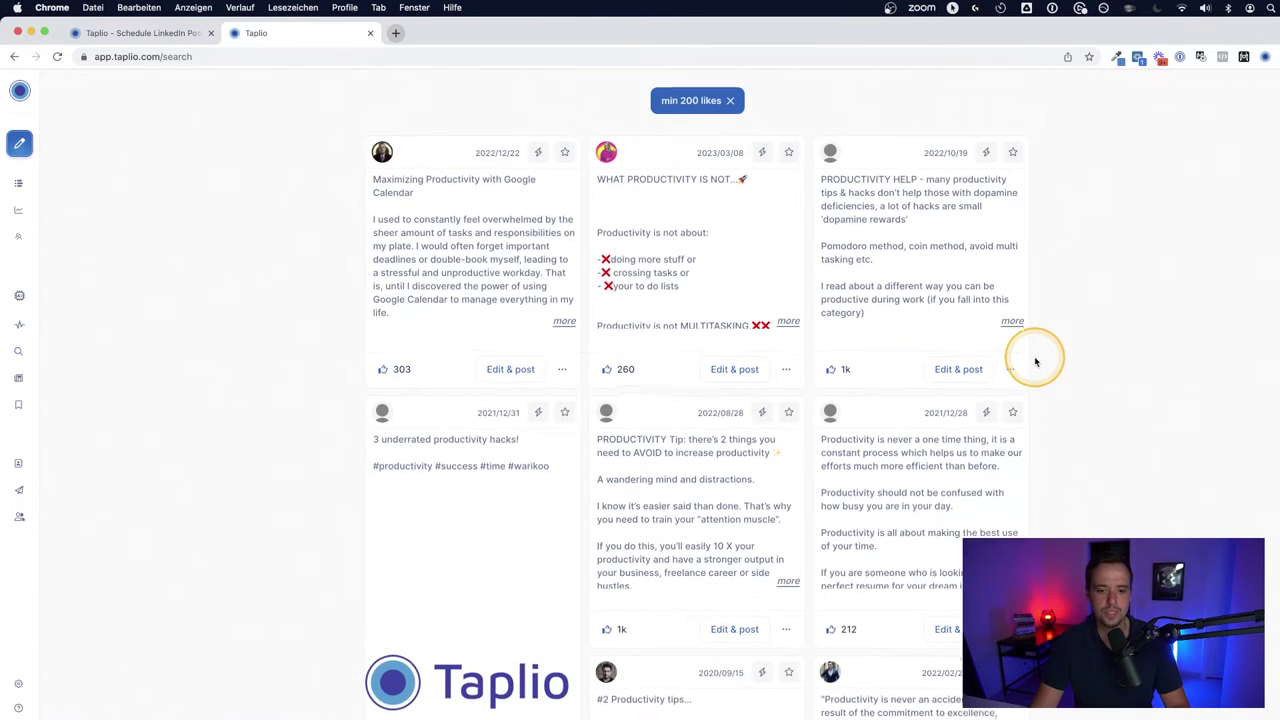
pyautogui.scroll(-4, 1036, 358)
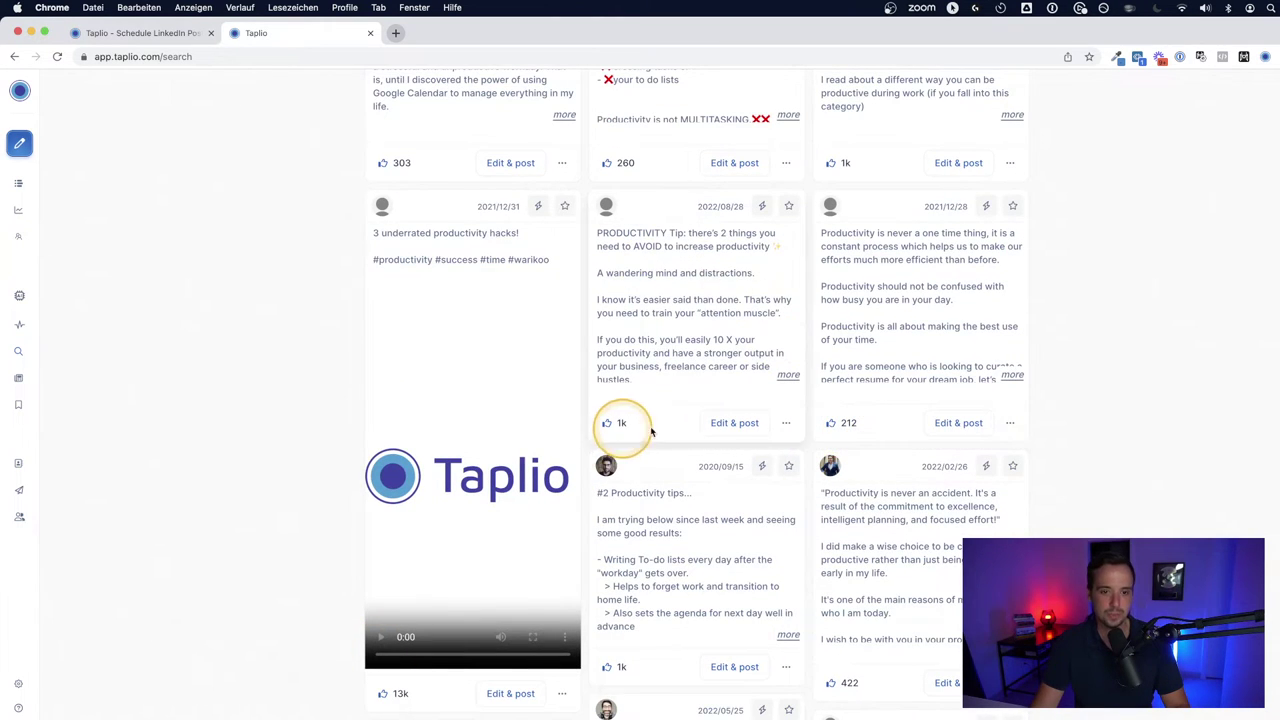
pyautogui.click(789, 375)
pyautogui.scroll(-3, 690, 500)
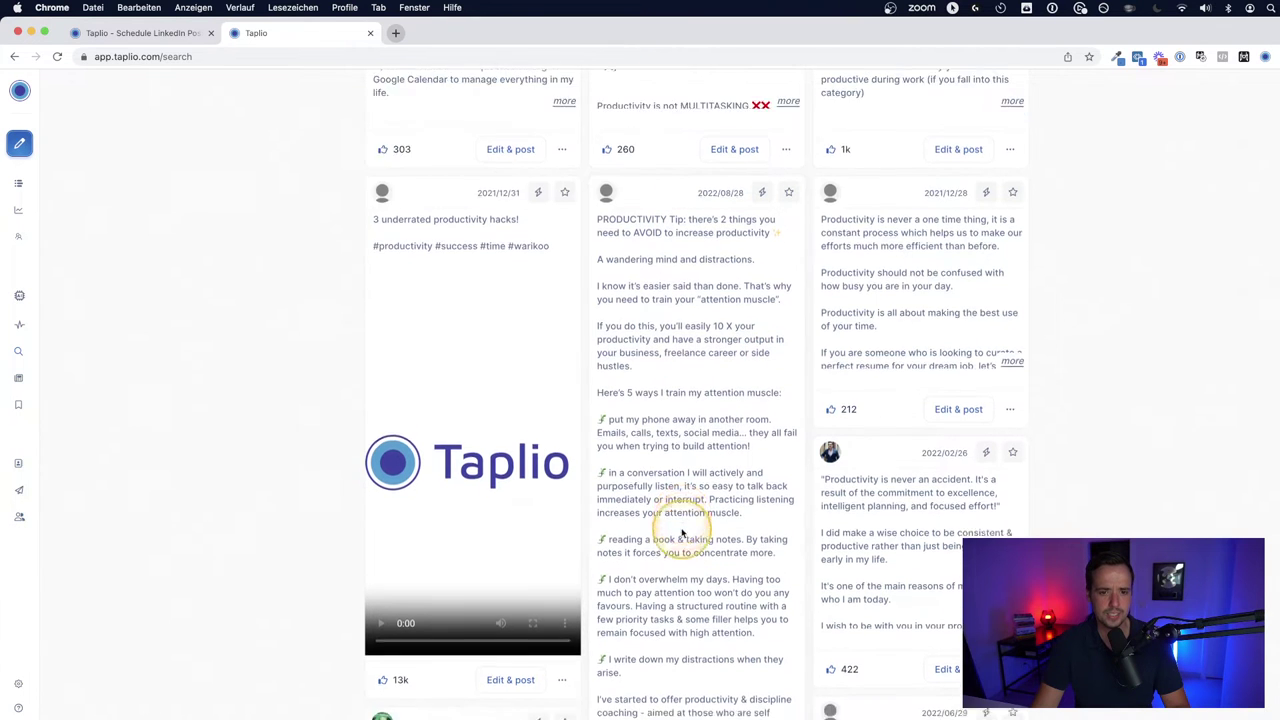
pyautogui.scroll(-5, 680, 430)
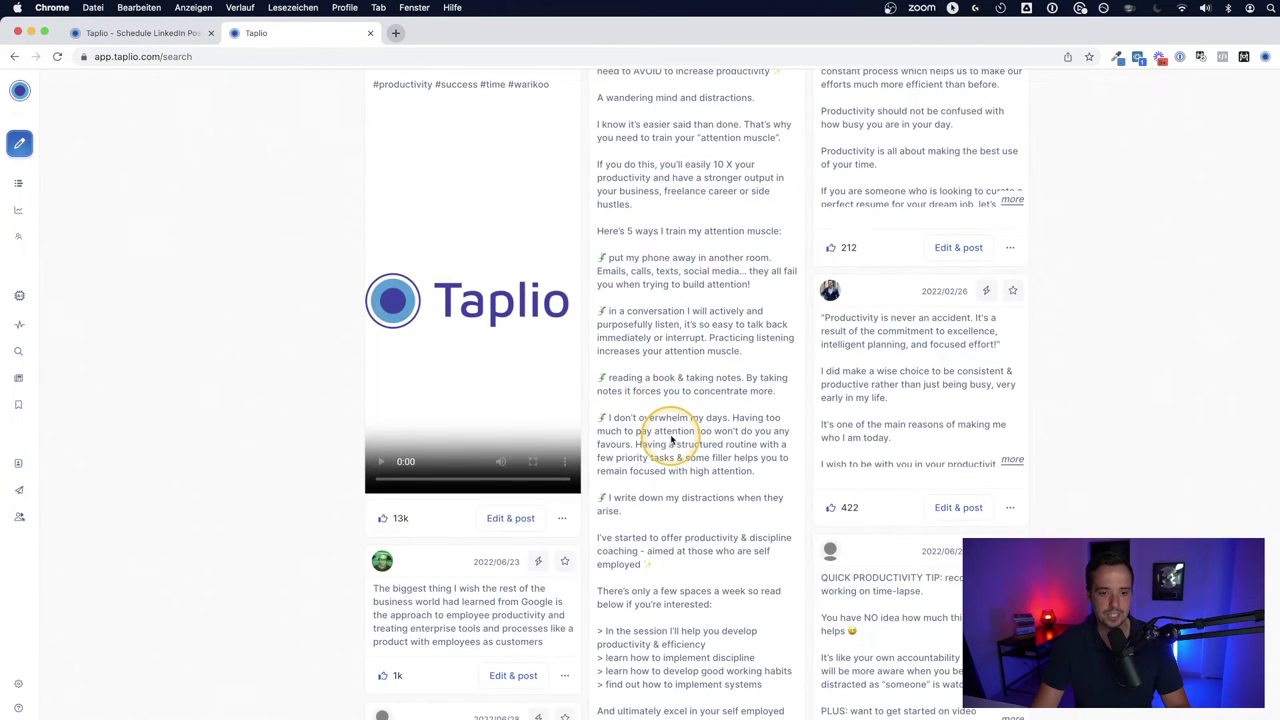
pyautogui.scroll(-4, 672, 442)
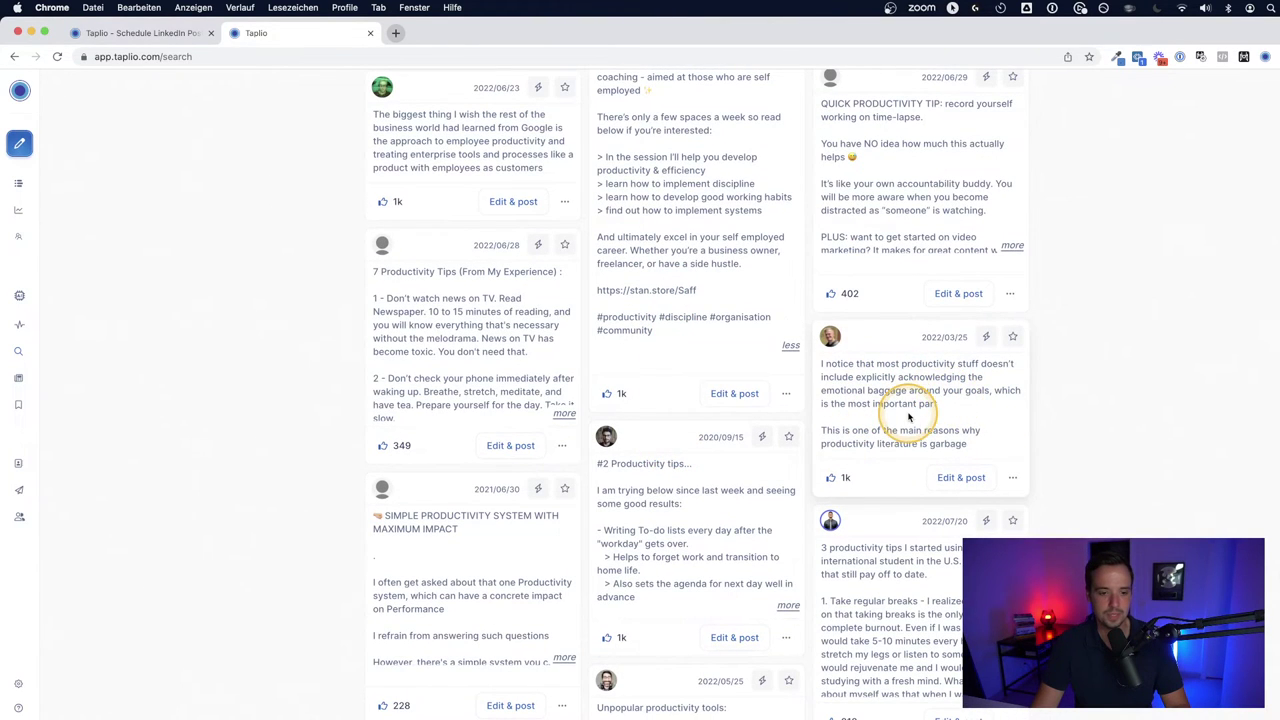
pyautogui.scroll(-4, 908, 413)
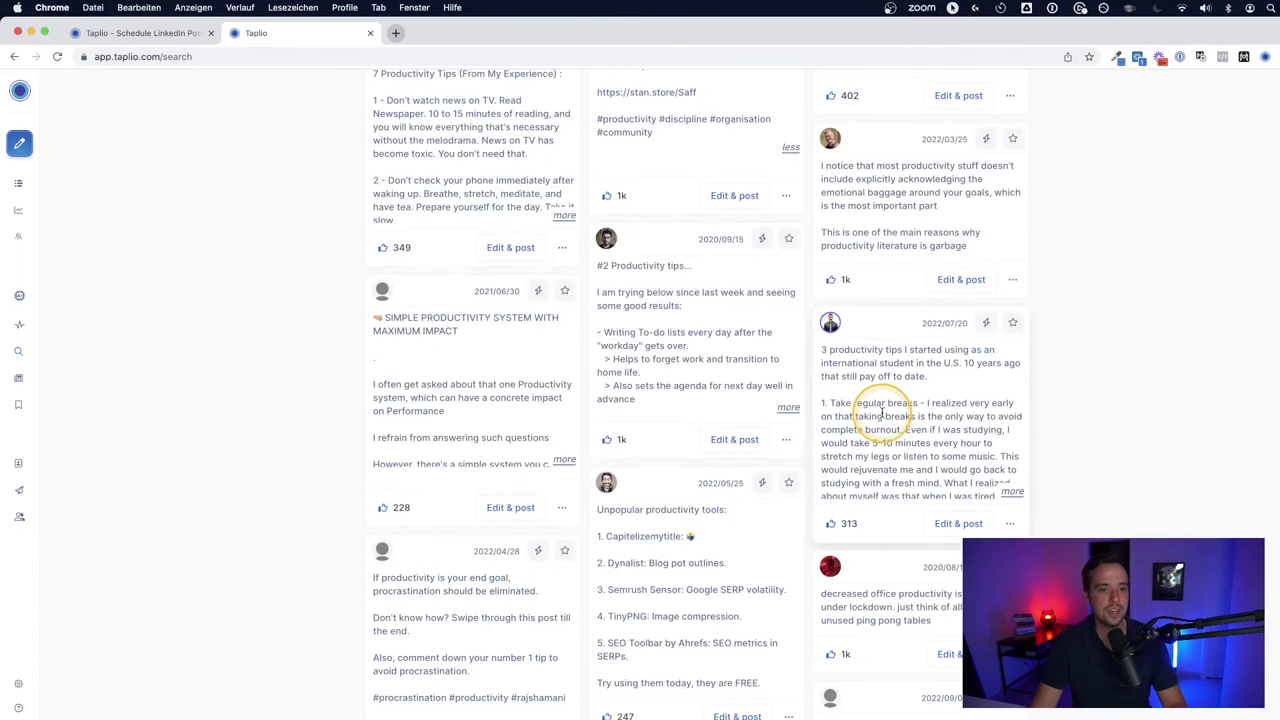
# - Save the "SIMPLE PRODUCTIVITY SYSTEM WITH MAXIMUM IMPACT" post to the Inspiration collection
pyautogui.click(565, 293)
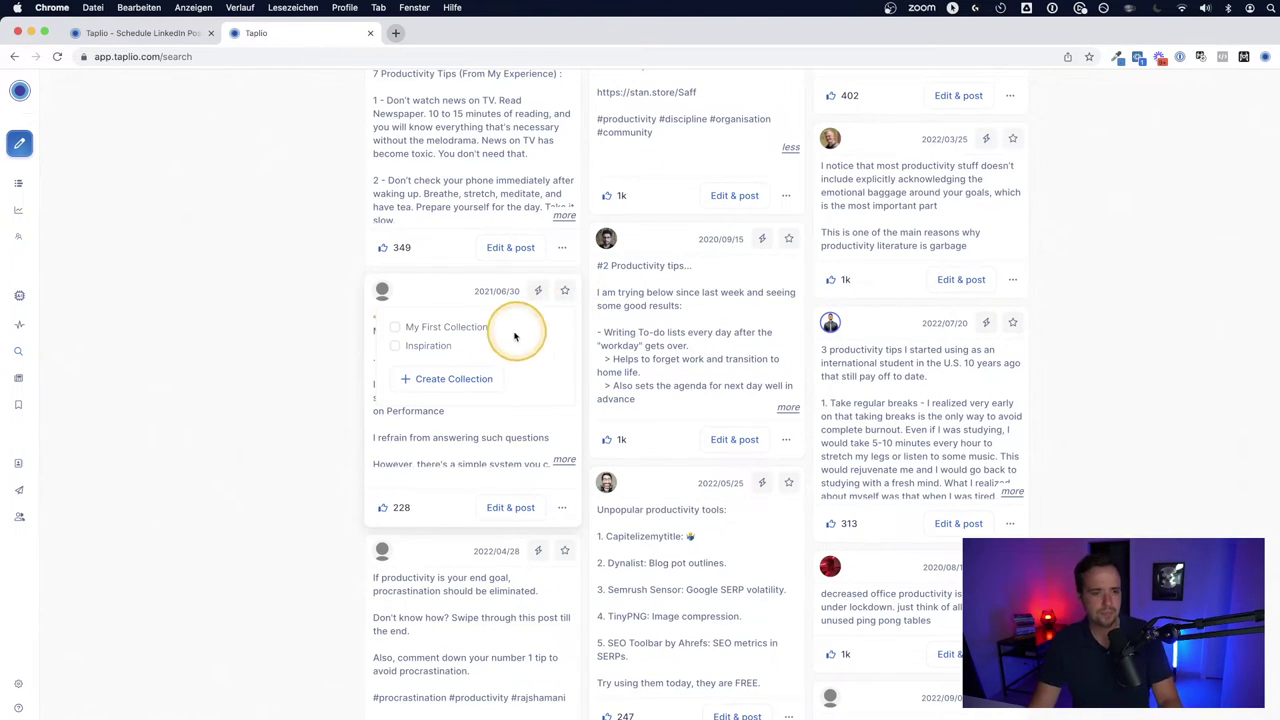
pyautogui.click(395, 345)
pyautogui.click(289, 366)
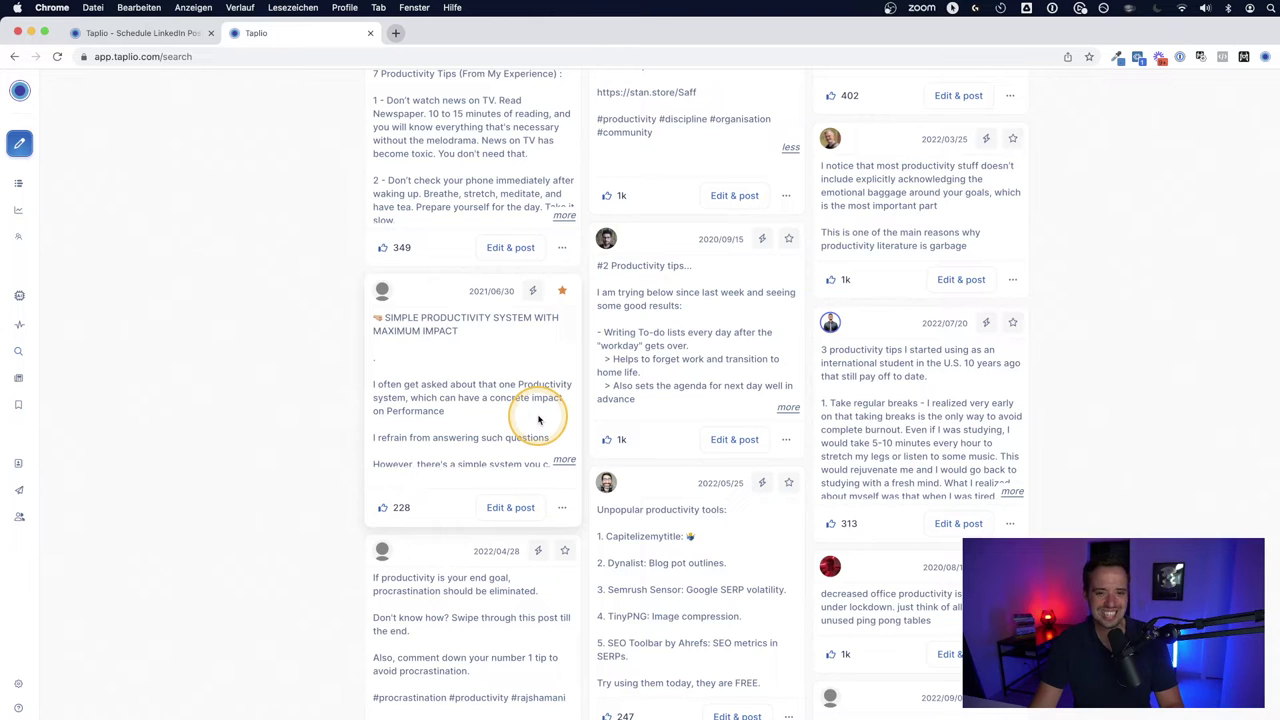
# - Load the saved productivity system post into the composer for editing and read through its content
pyautogui.click(505, 510)
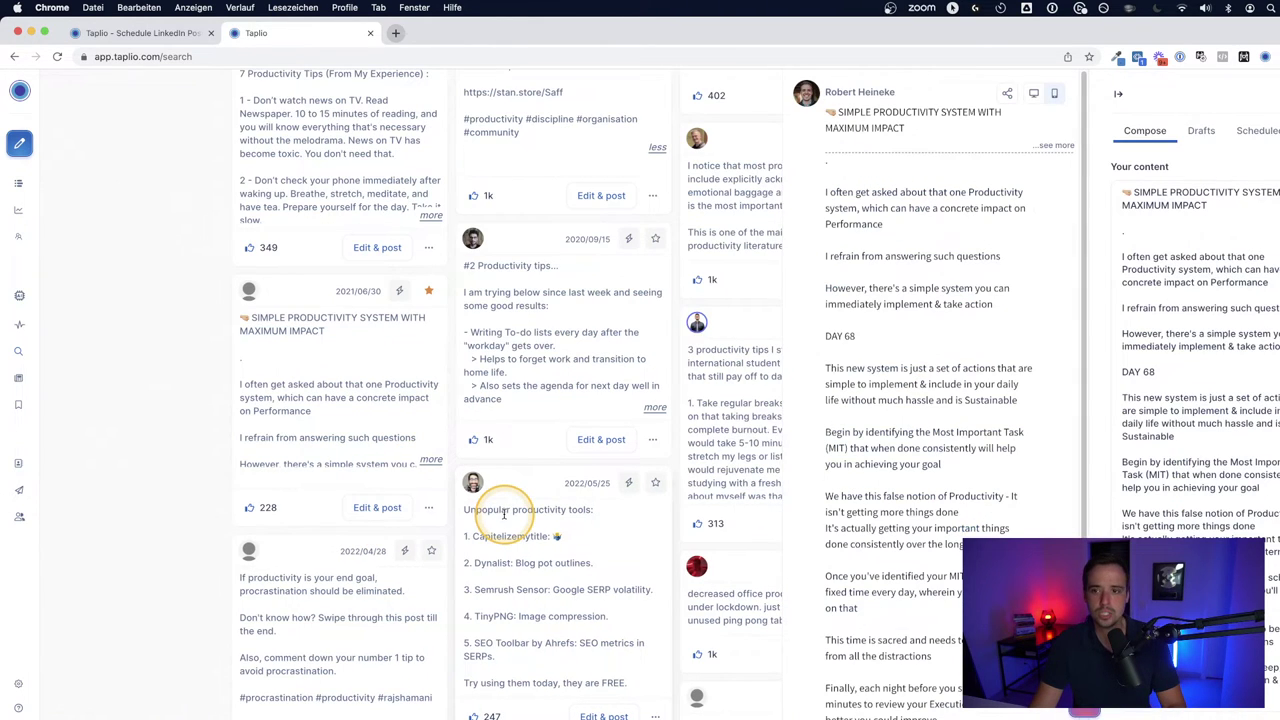
pyautogui.click(505, 510)
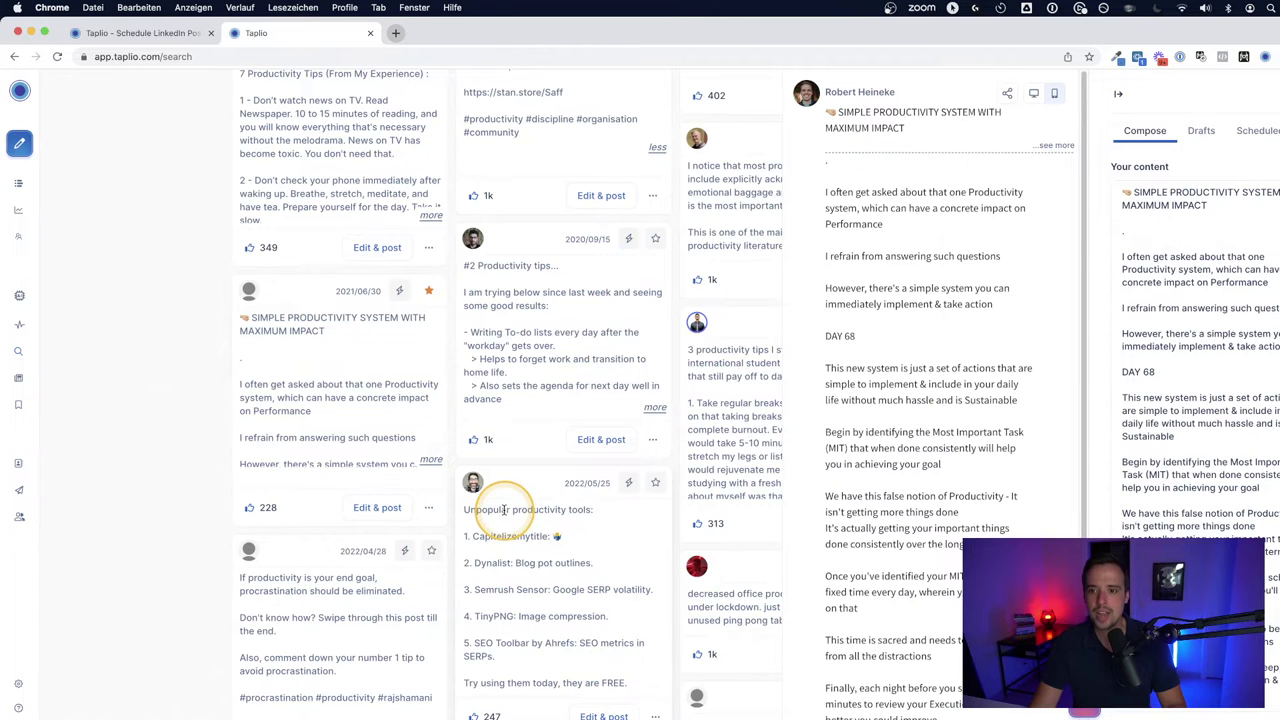
pyautogui.click(1250, 310)
pyautogui.scroll(-3, 1250, 320)
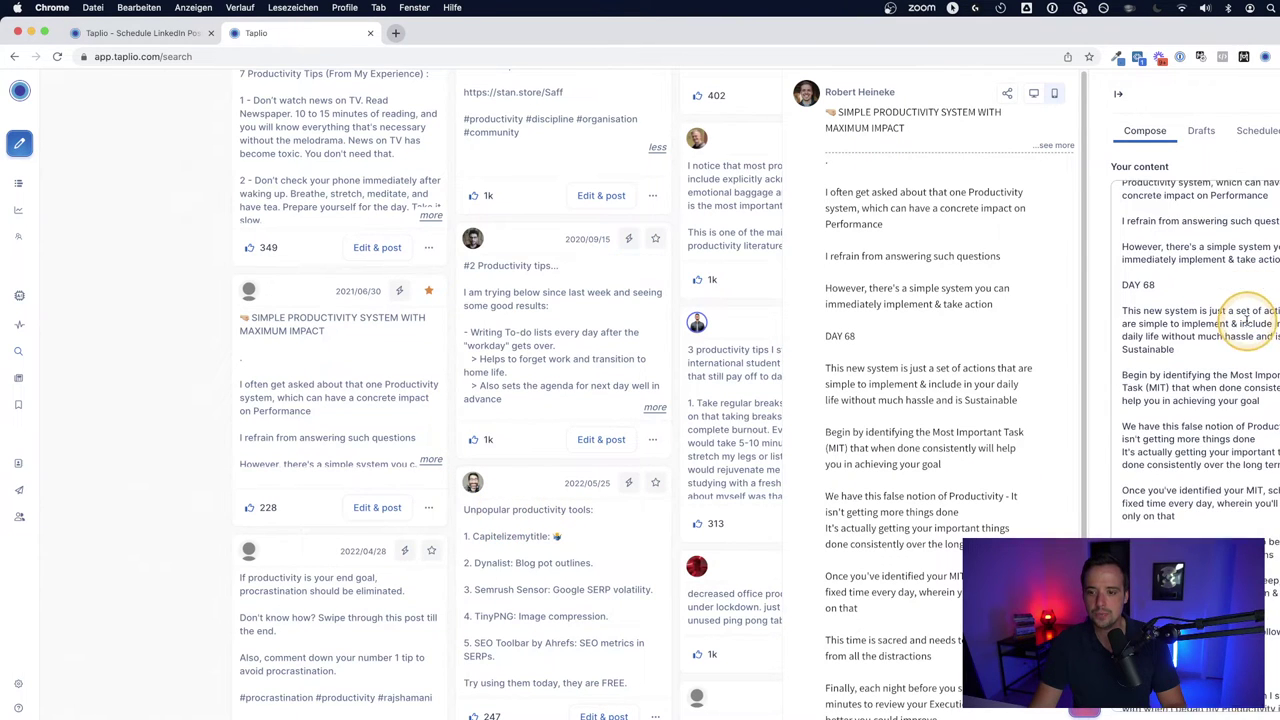
pyautogui.click(1237, 481)
pyautogui.scroll(-5, 1250, 320)
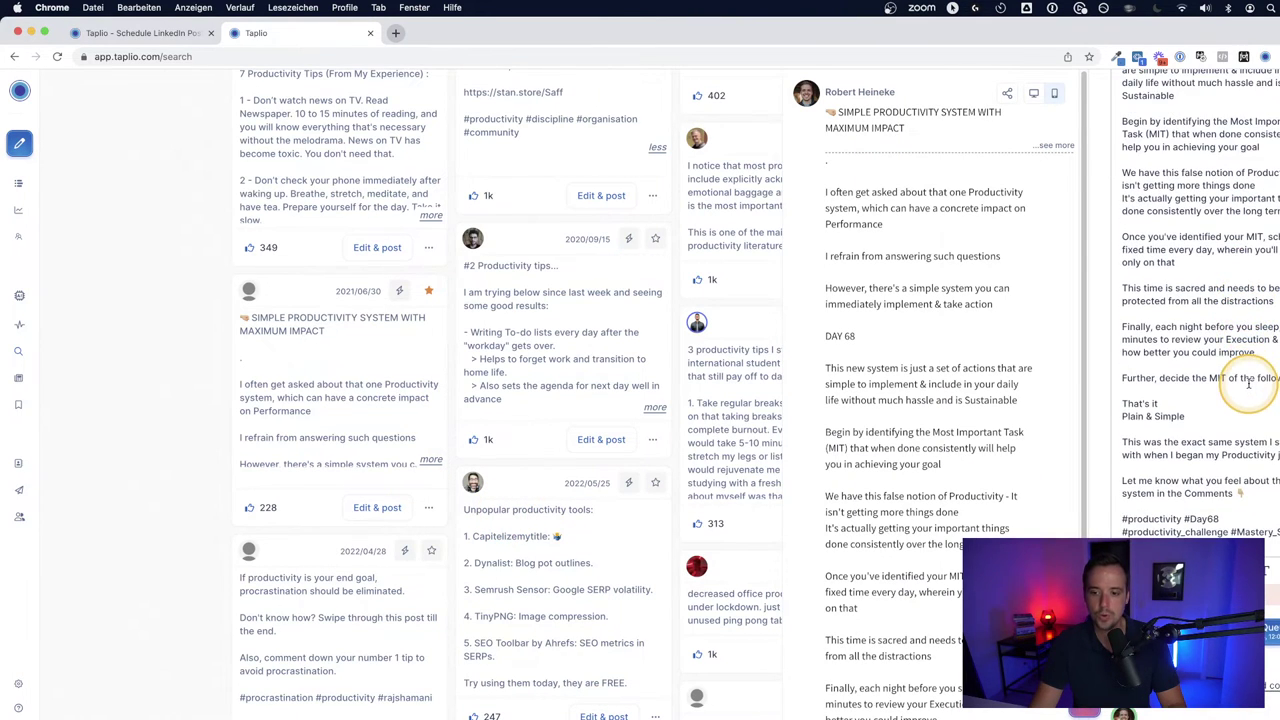
pyautogui.scroll(5, 1248, 380)
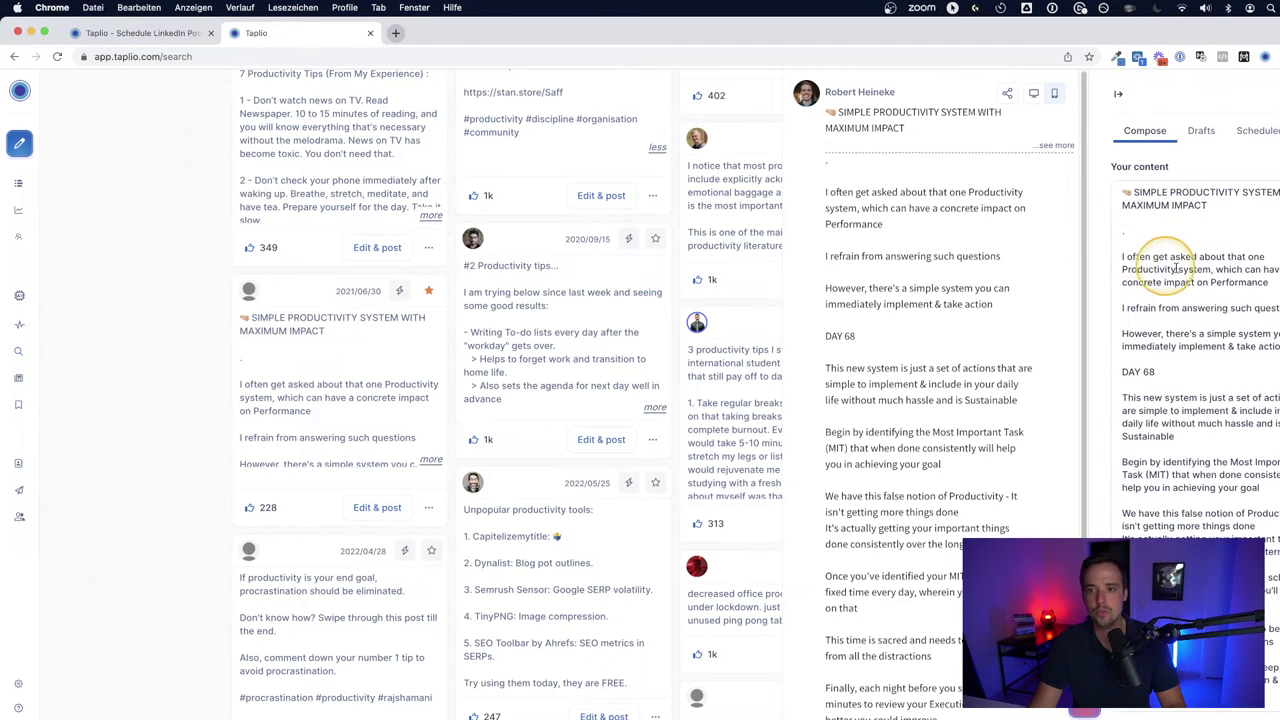
pyautogui.scroll(-3, 1204, 465)
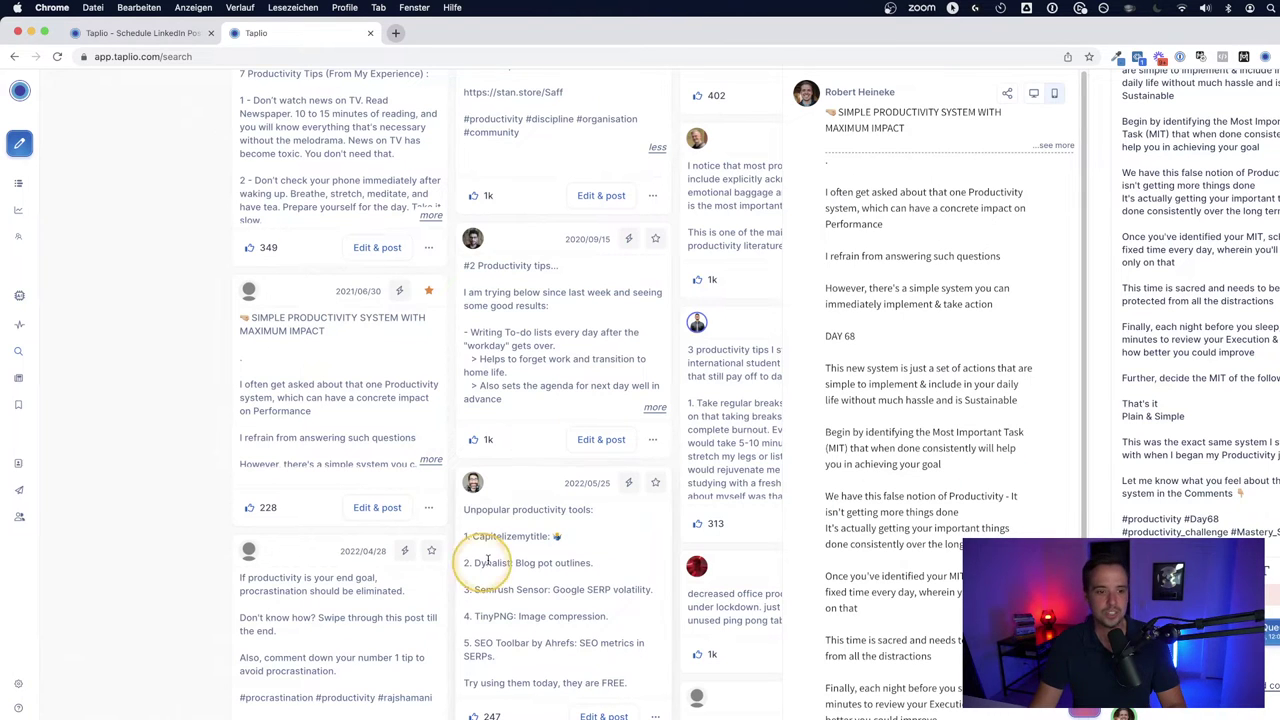
# - Generate an AI variation of the productivity system post with the default freedom between Conservative and Wild
pyautogui.click(386, 317)
pyautogui.click(400, 292)
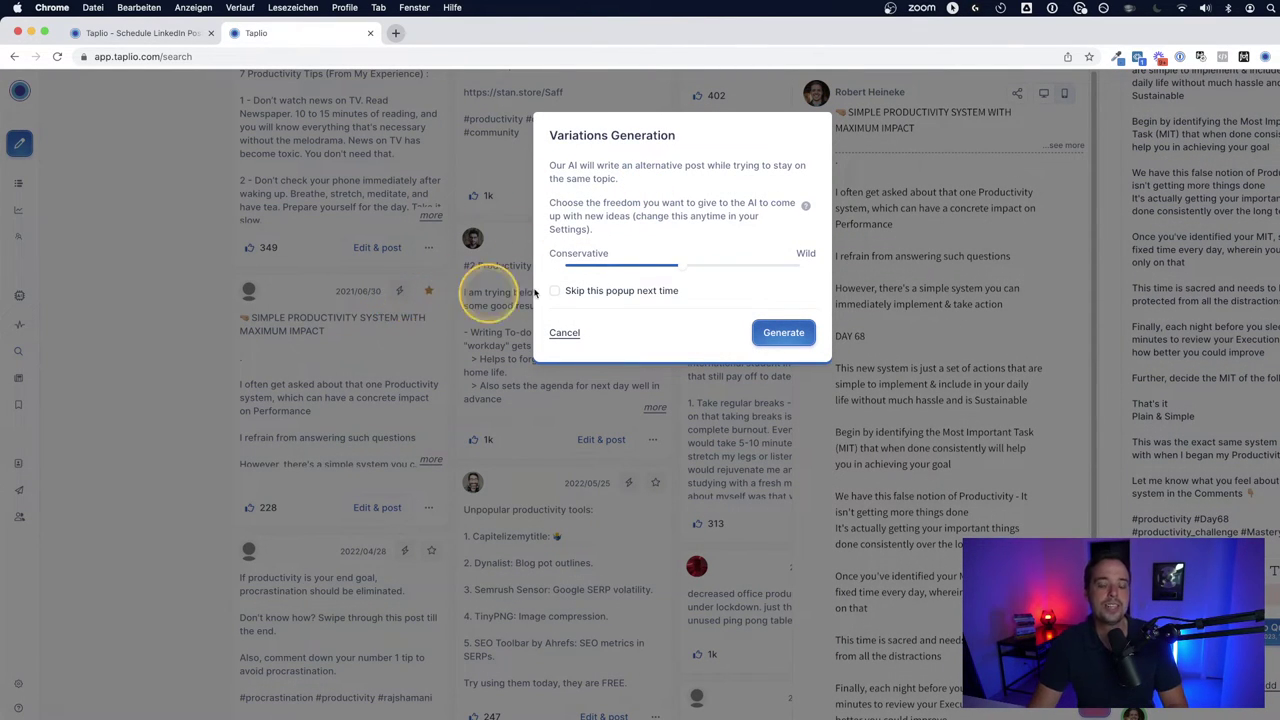
pyautogui.click(785, 333)
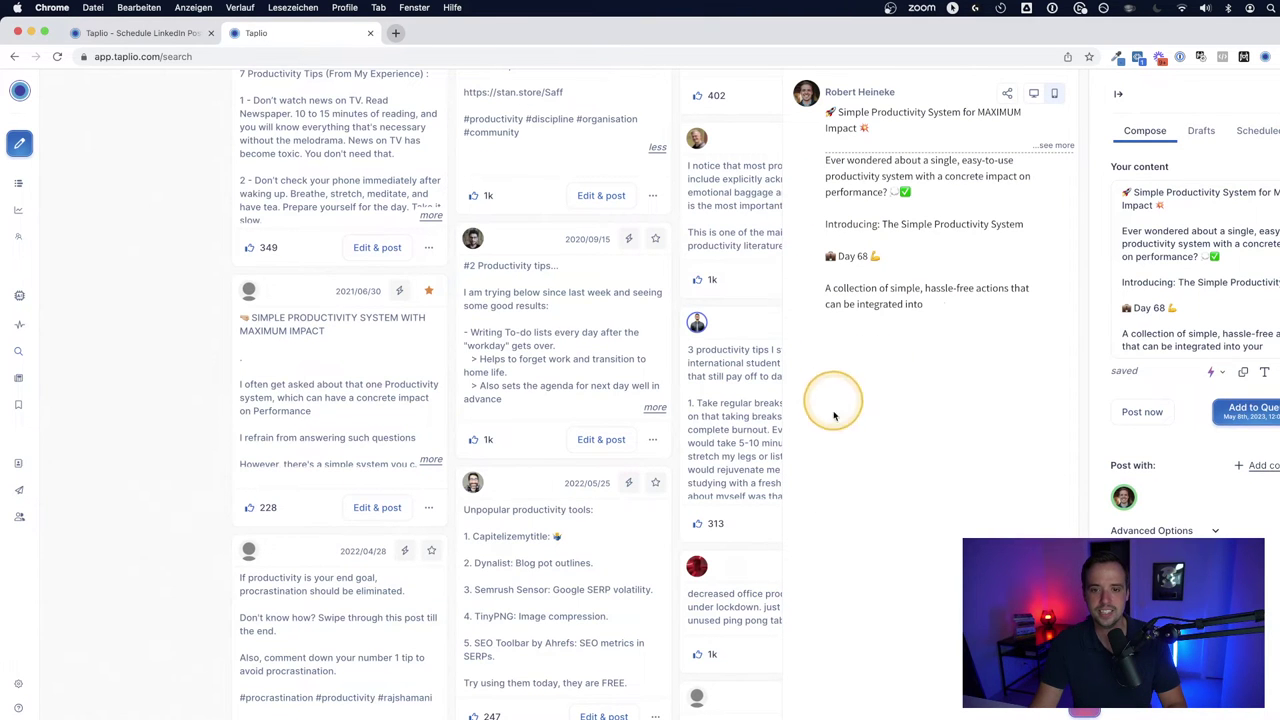
# - Expand the original productivity system post, compare it with the generated variation, and close the composer
pyautogui.click(825, 504)
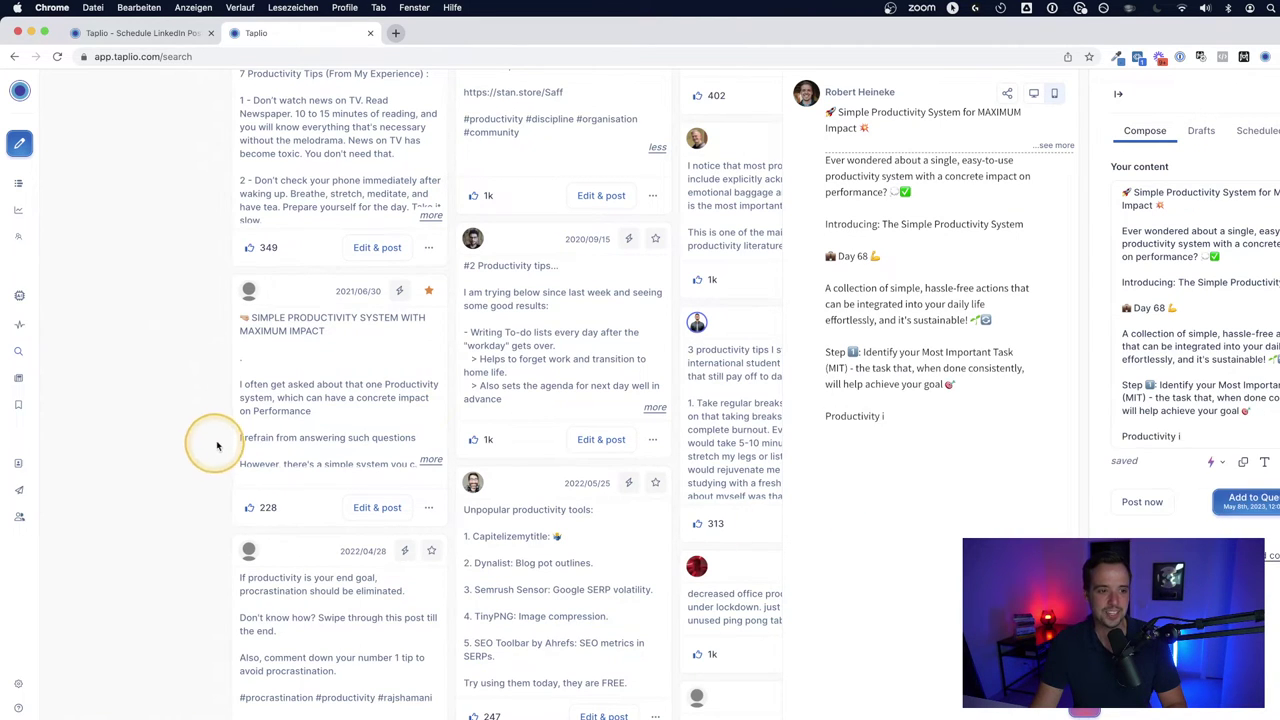
pyautogui.click(430, 461)
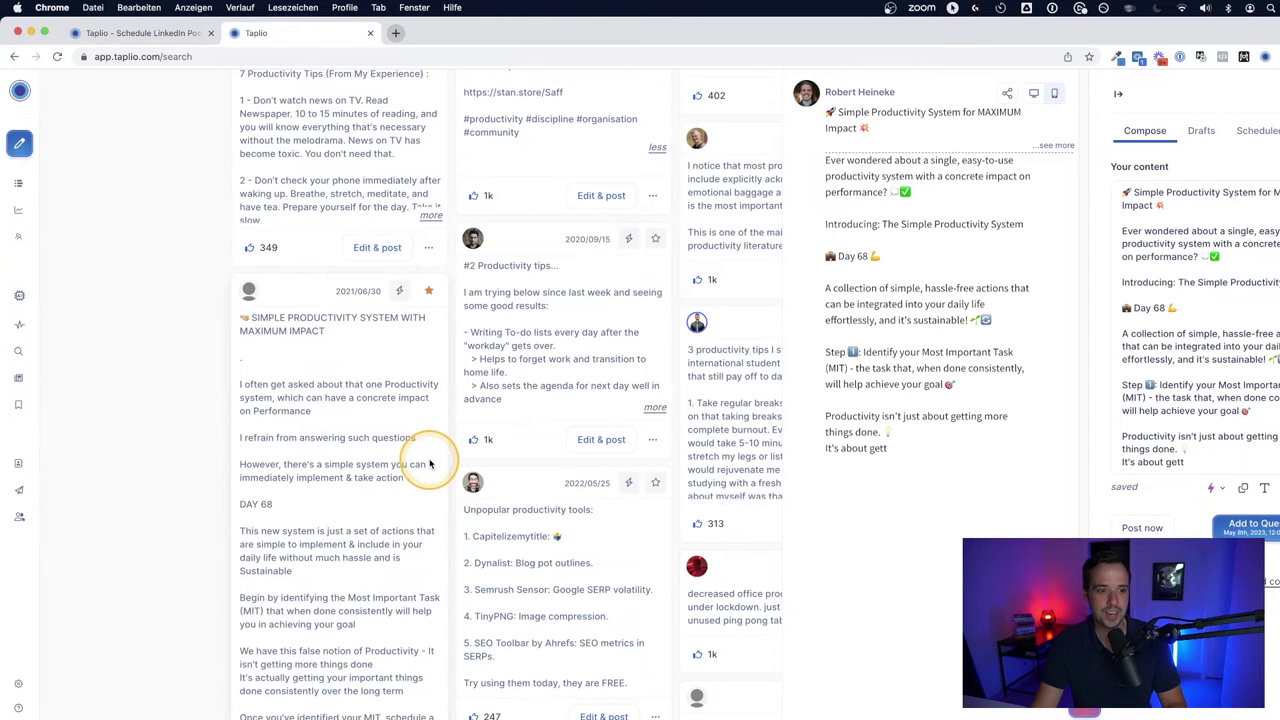
pyautogui.scroll(-3, 428, 463)
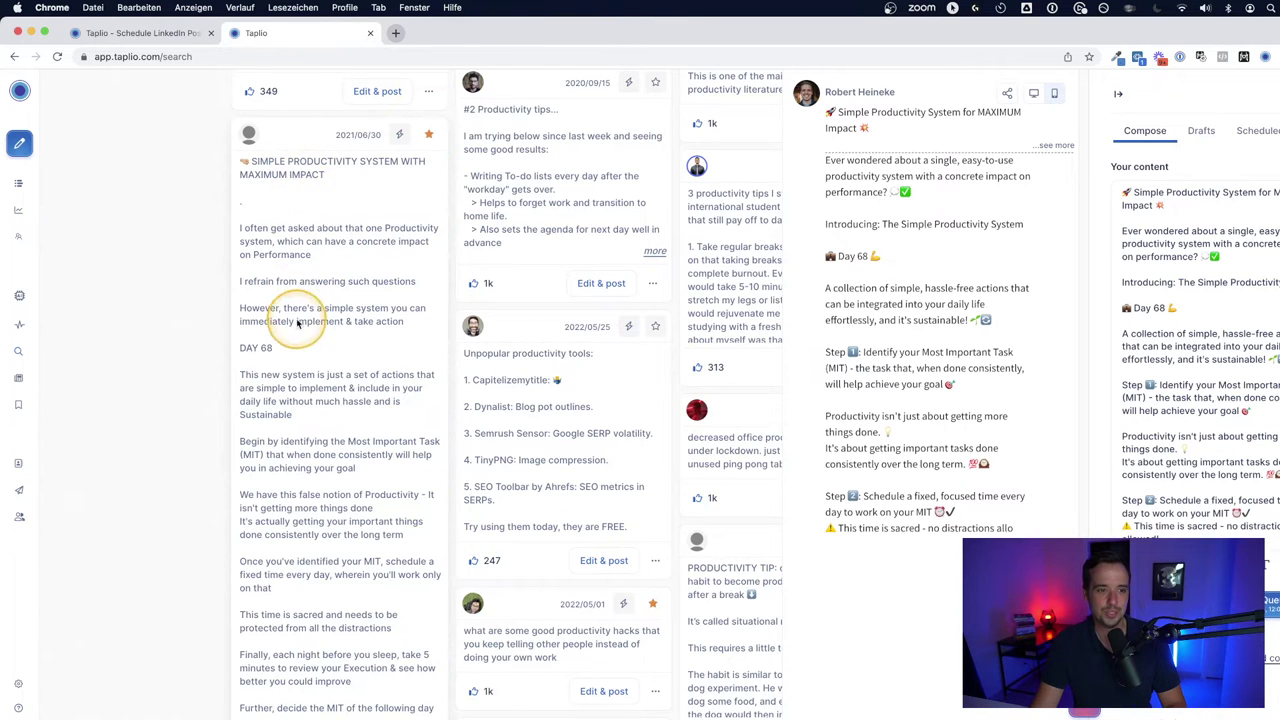
pyautogui.scroll(-1, 280, 345)
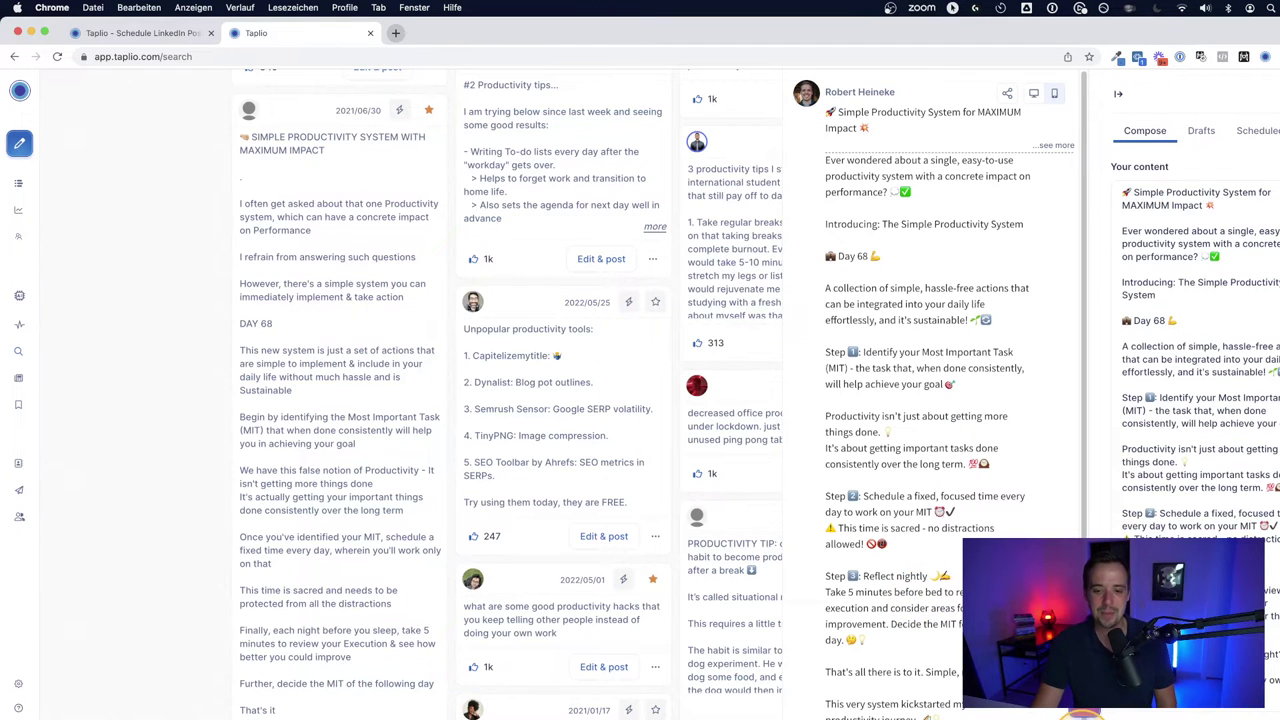
pyautogui.click(1088, 714)
# - Search for viral posts on "linkedin-marketing" and look through the results
pyautogui.moveTo(29, 357)
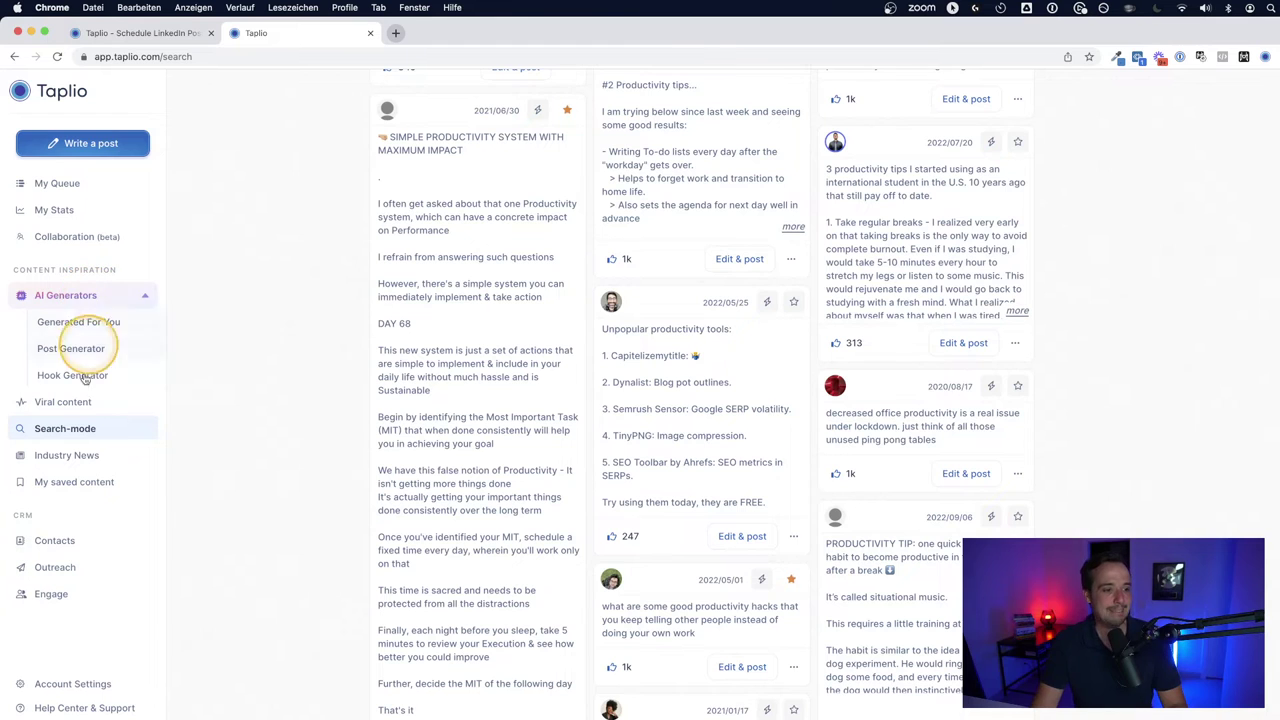
pyautogui.click(89, 436)
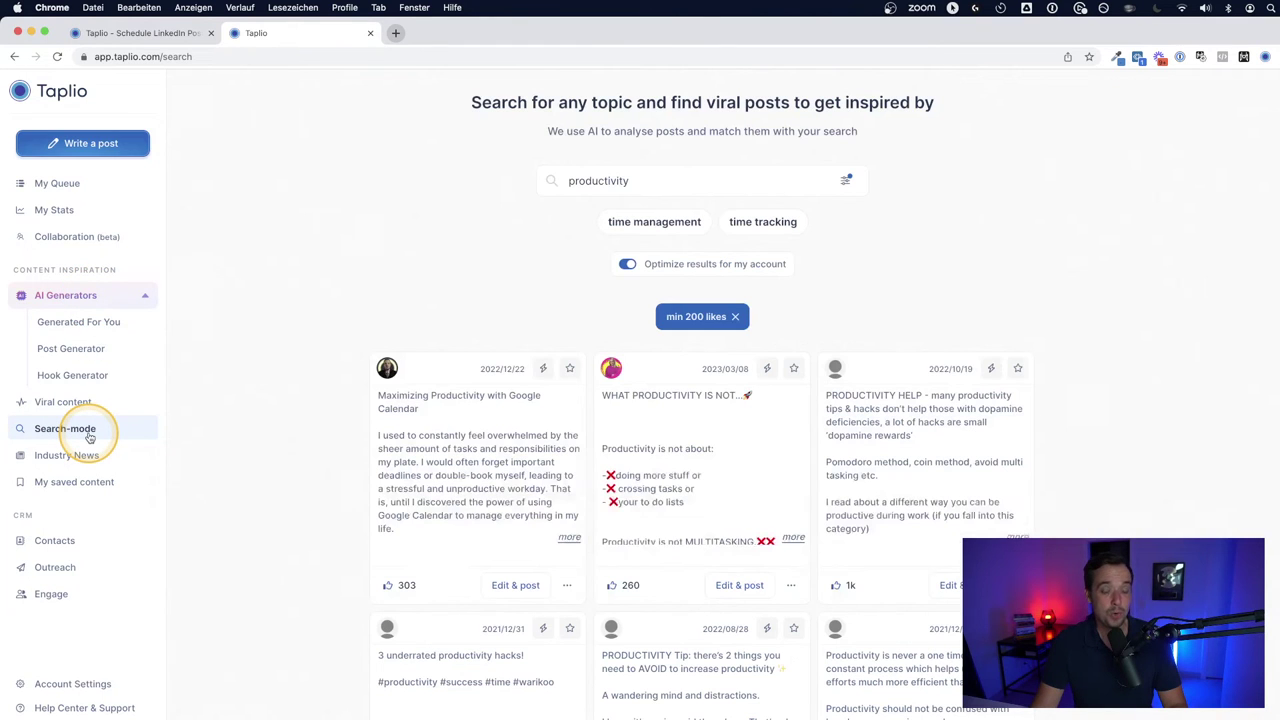
pyautogui.doubleClick(635, 183)
pyautogui.press('BackSpace')
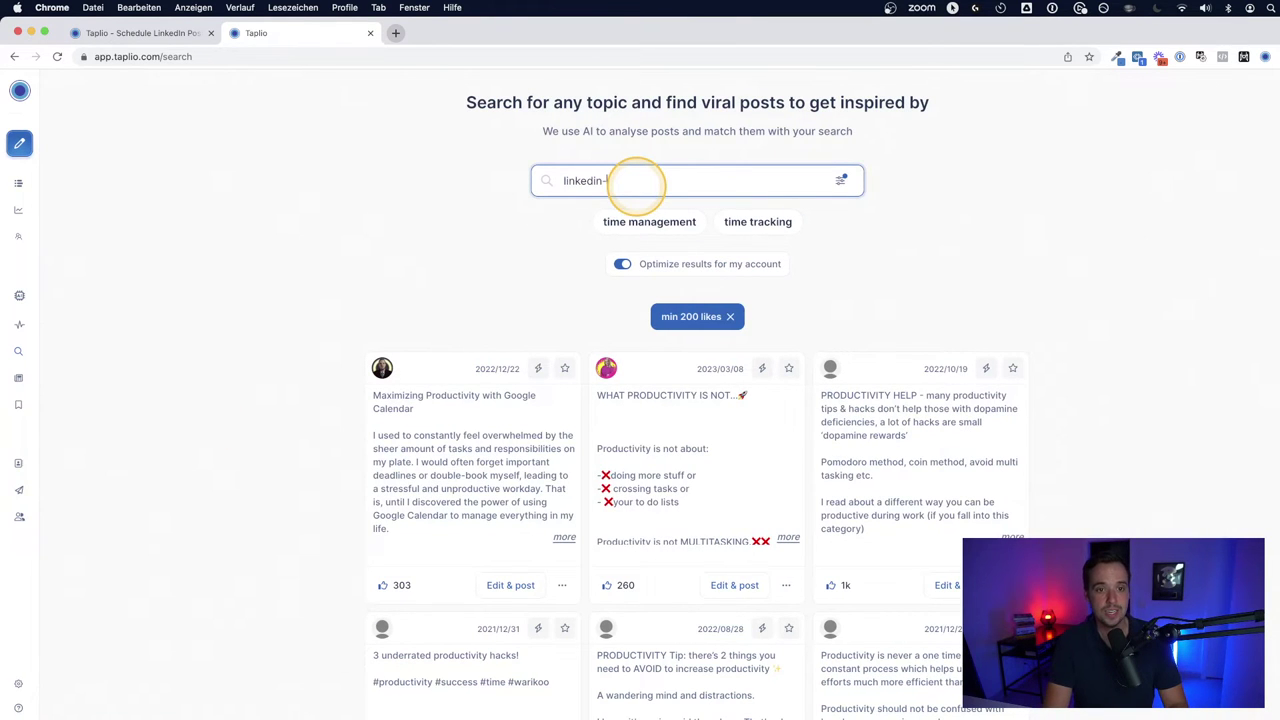
pyautogui.write('linkedin-marketing')
pyautogui.press('Return')
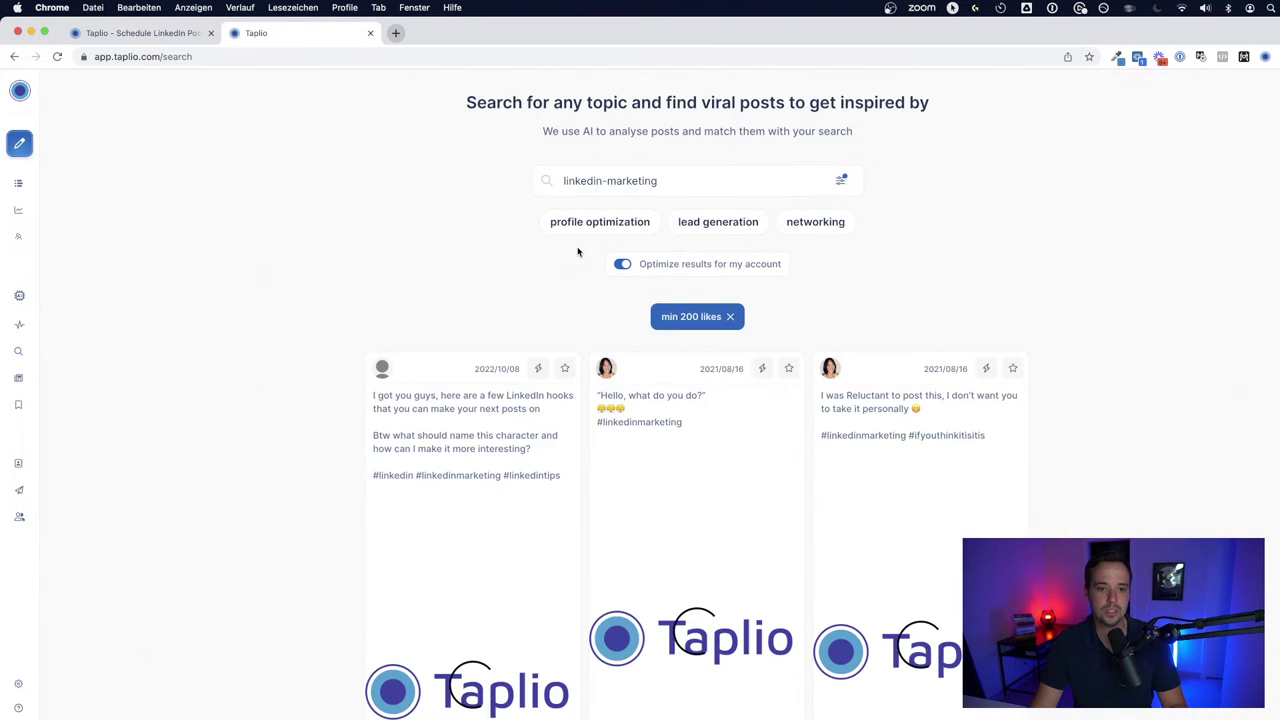
pyautogui.scroll(-2, 578, 252)
pyautogui.scroll(-5, 534, 206)
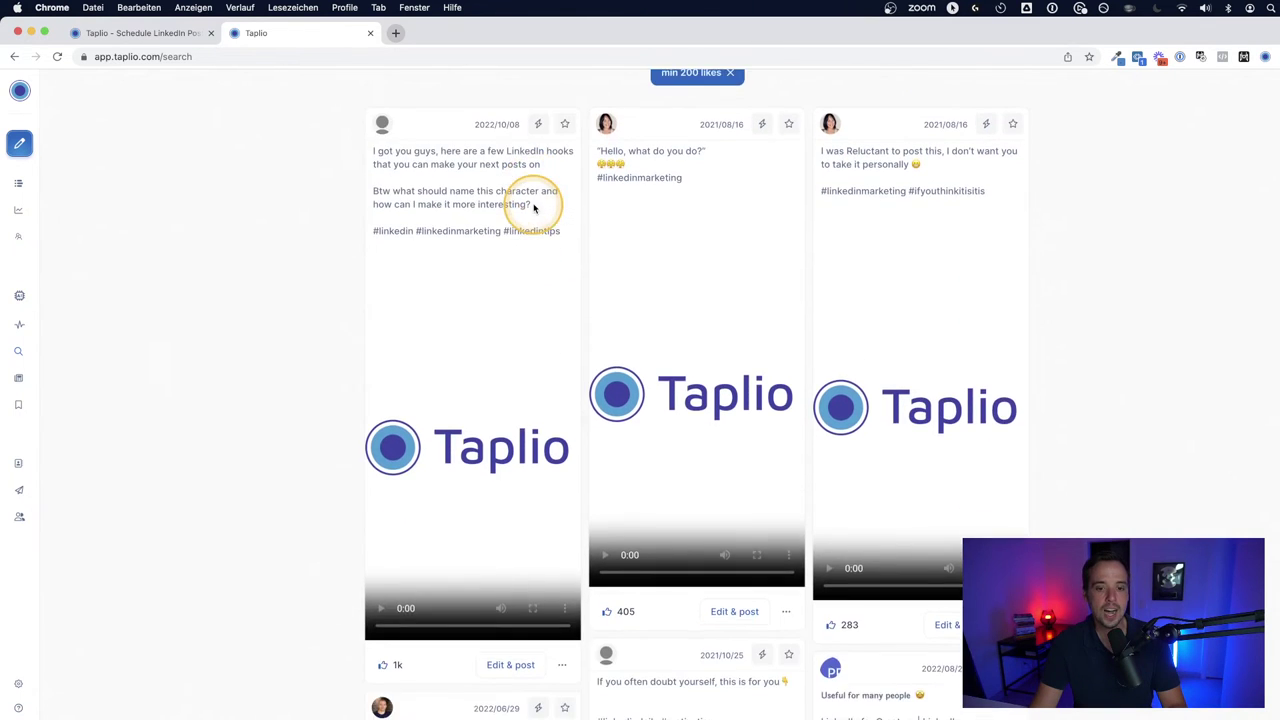
pyautogui.scroll(-3, 534, 211)
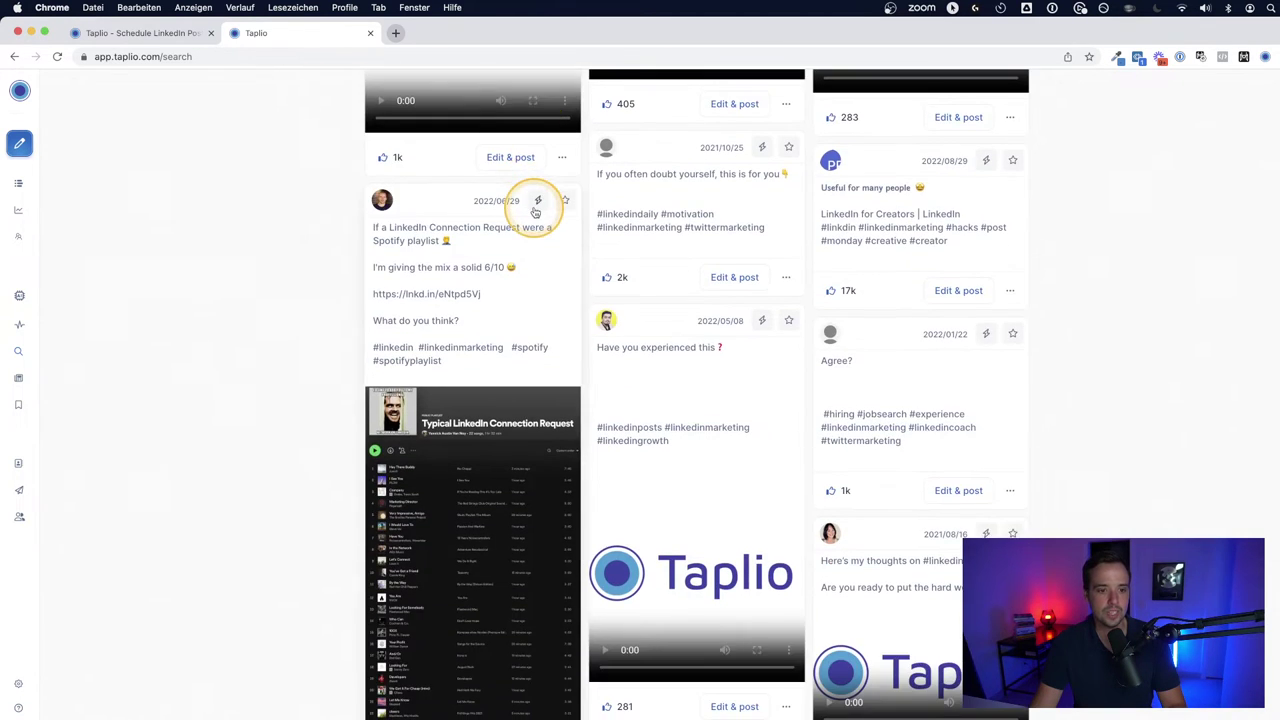
pyautogui.scroll(-4, 534, 209)
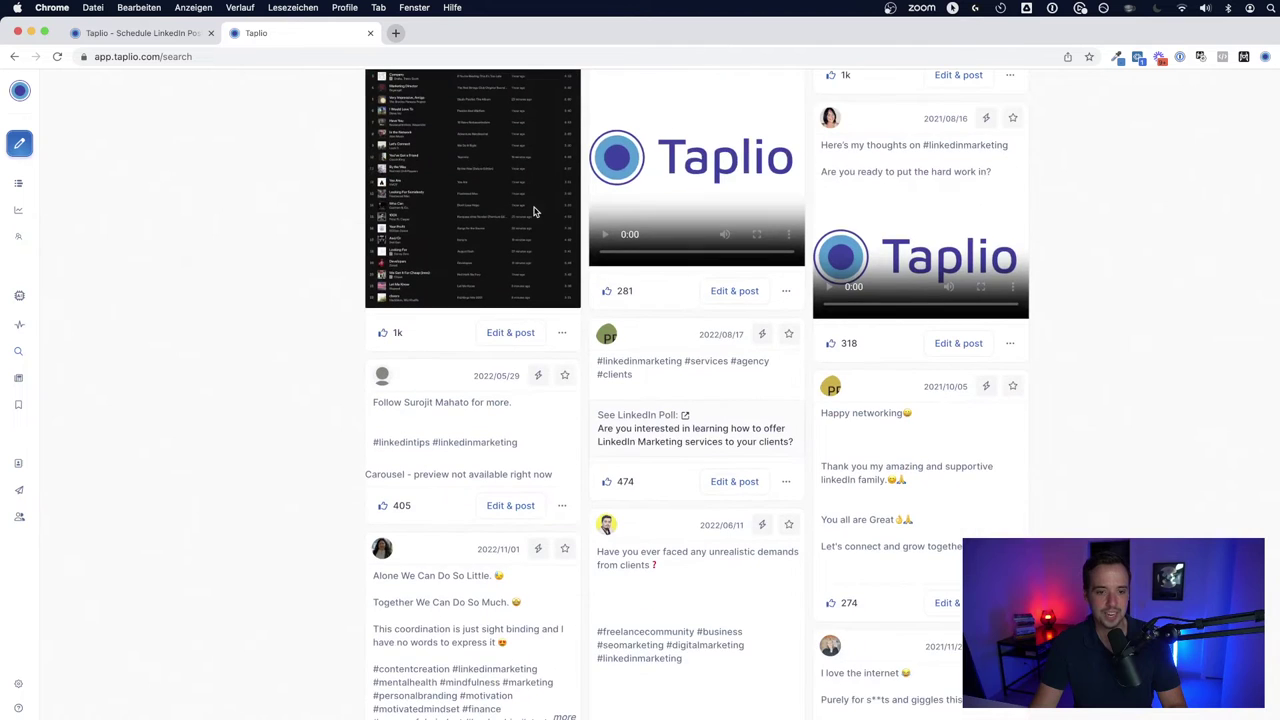
# - Open the Generated For You page of the AI Generators to view the suggested posts
pyautogui.moveTo(18, 322)
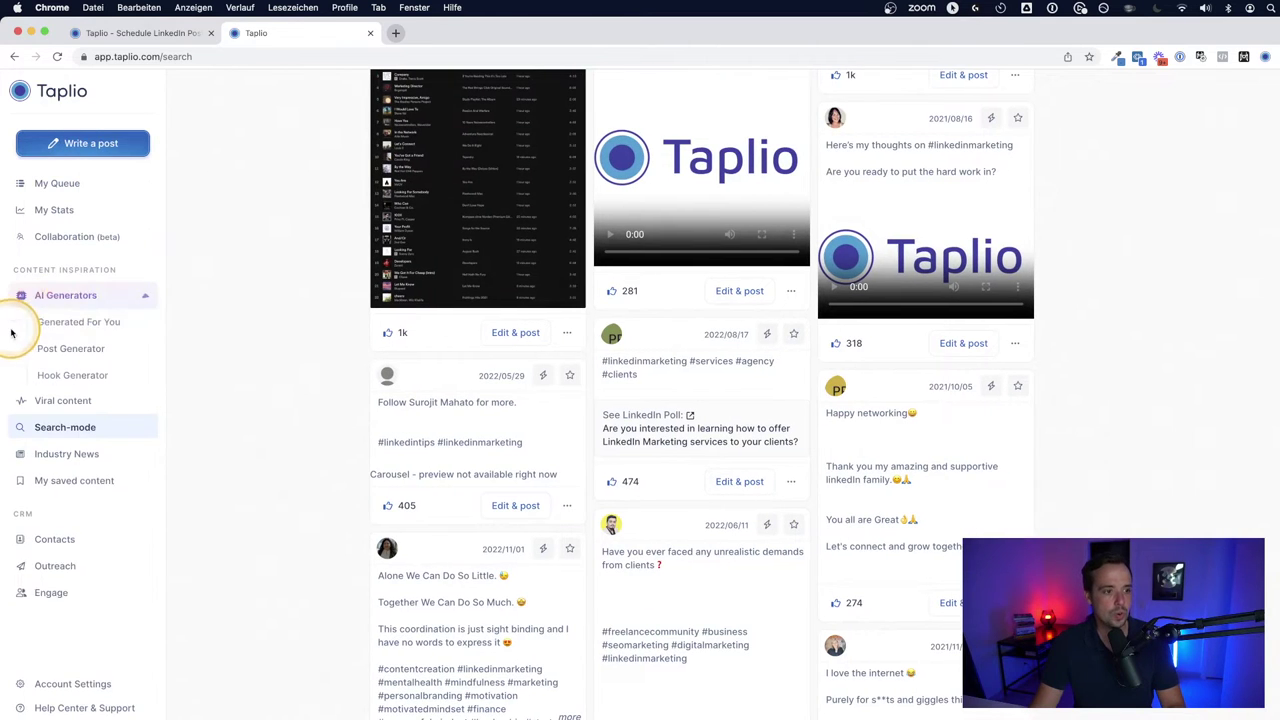
pyautogui.click(70, 297)
pyautogui.click(94, 334)
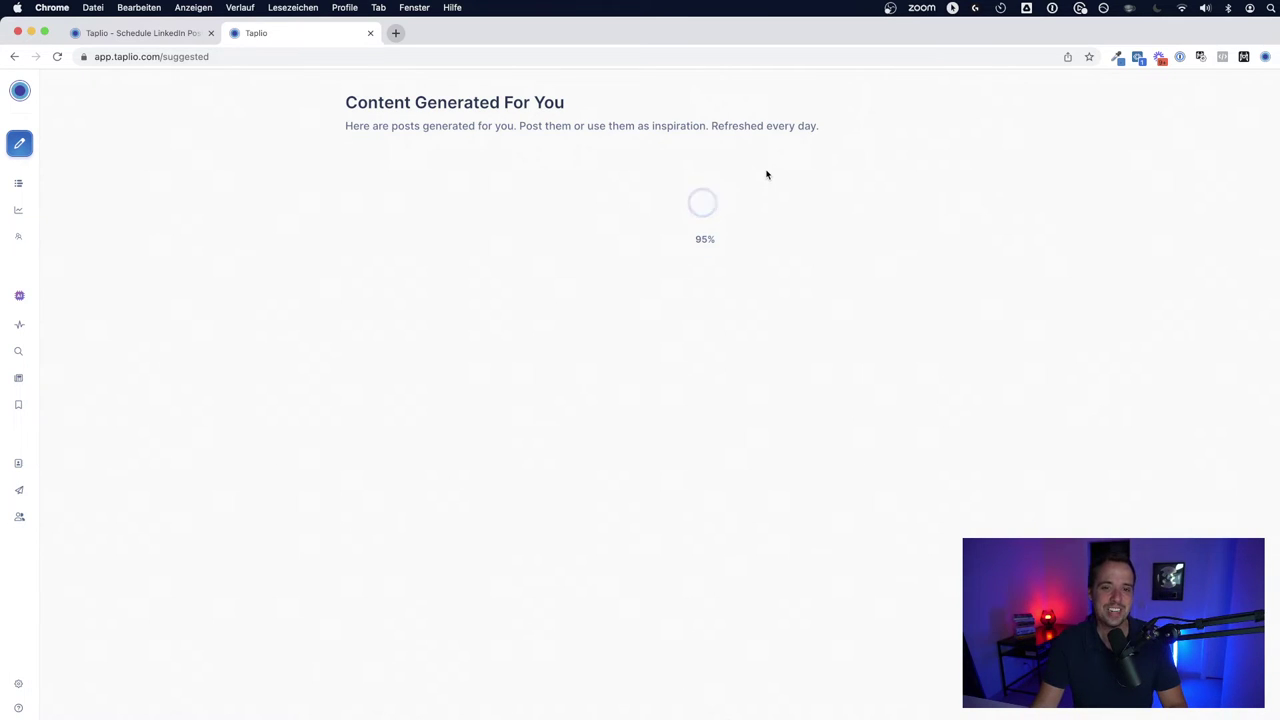
pyautogui.click(767, 174)
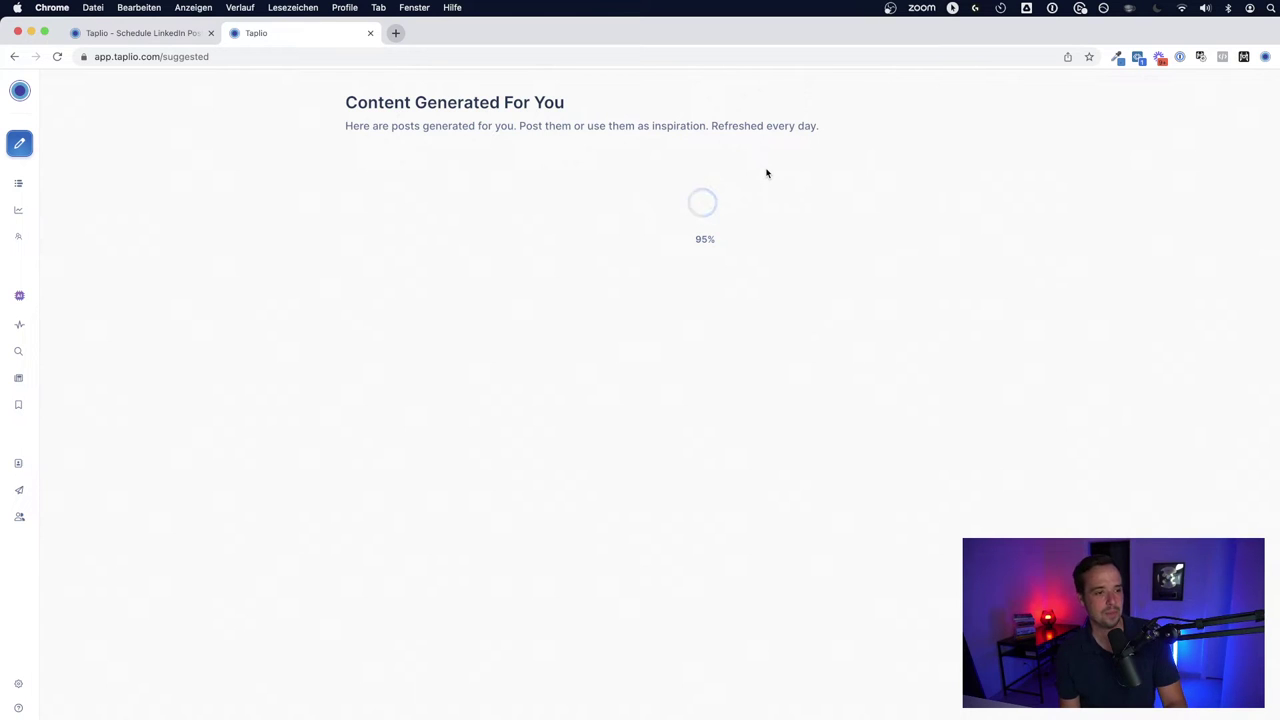
pyautogui.click(760, 170)
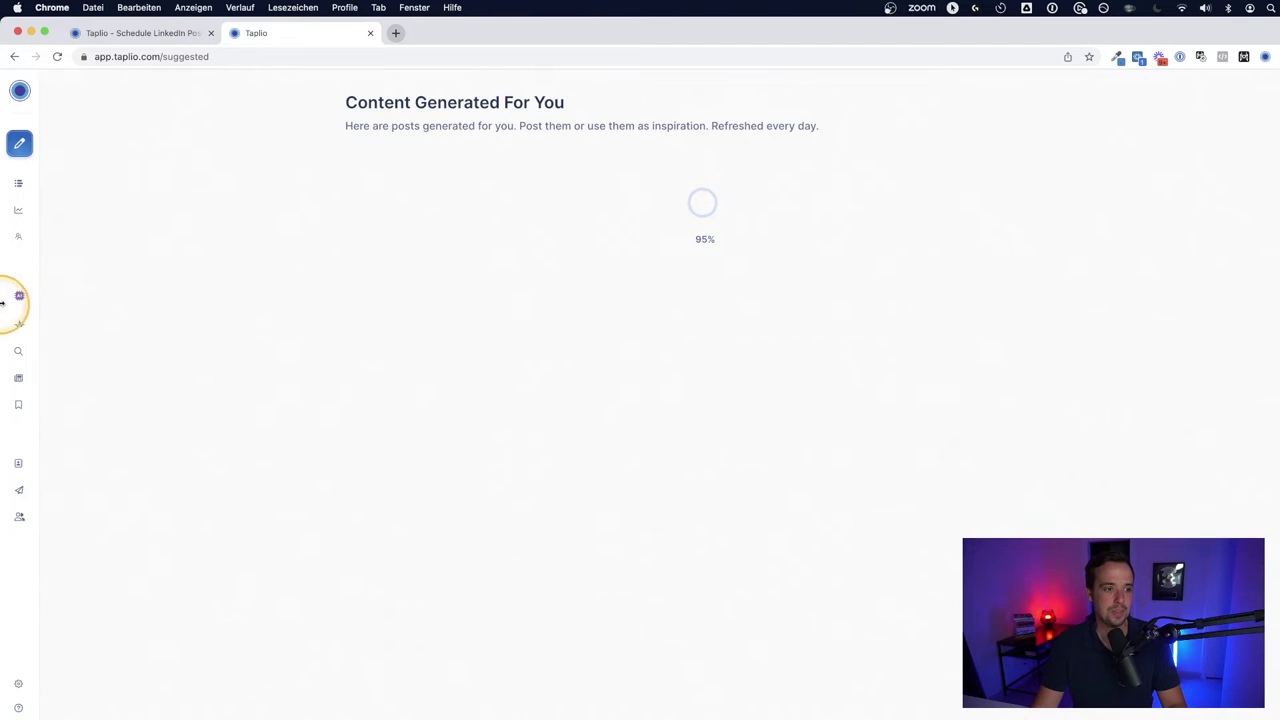
# - Open the Post Generator and pick the "Top Tools for..." format
pyautogui.moveTo(60, 320)
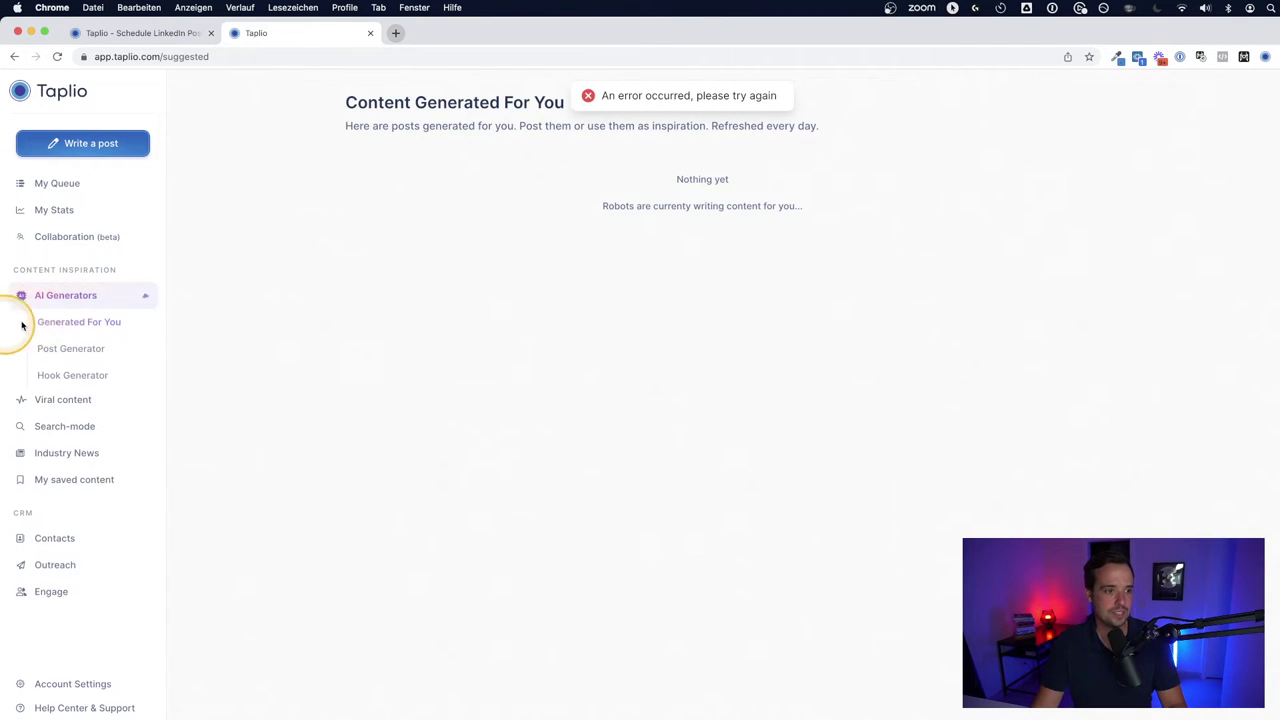
pyautogui.click(73, 348)
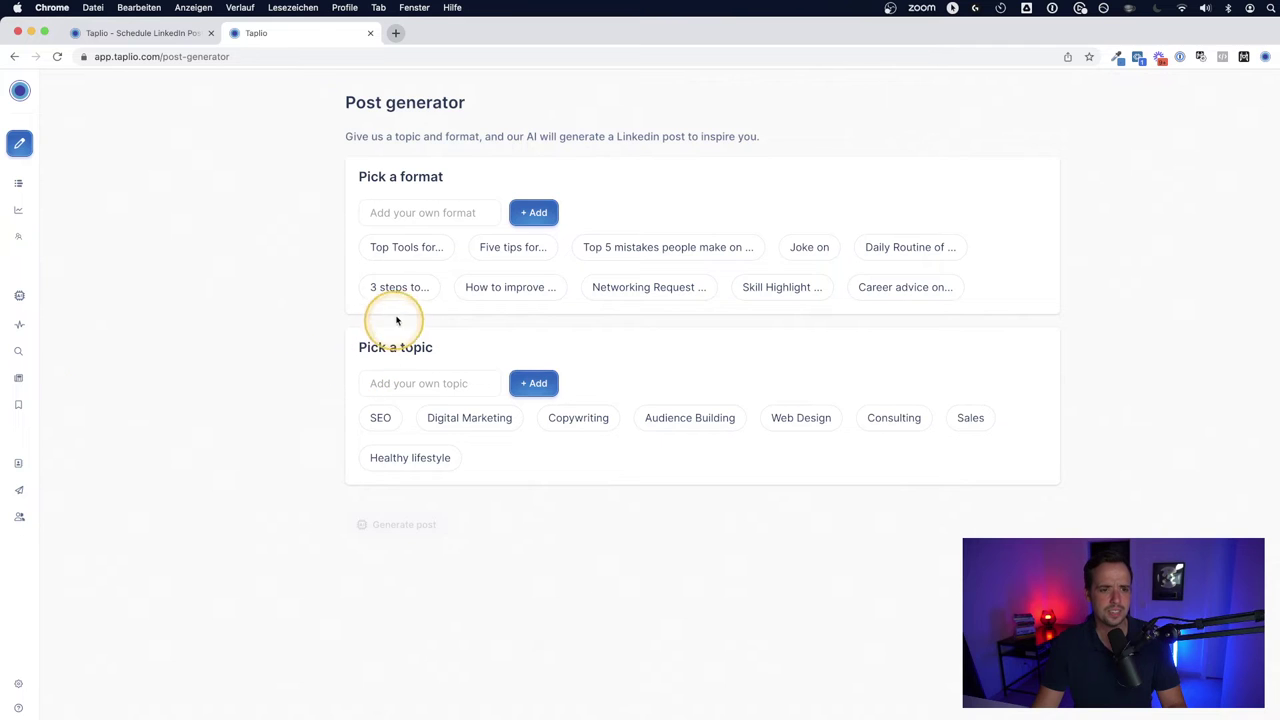
pyautogui.click(408, 250)
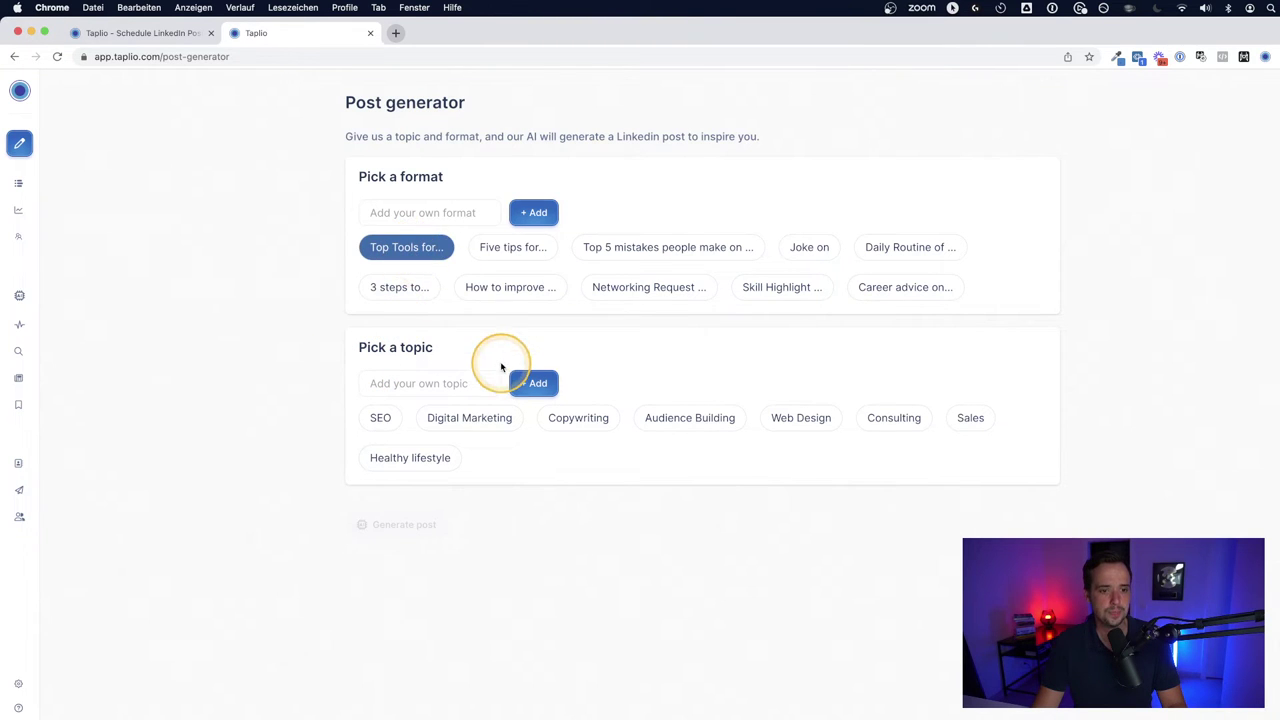
# - Add "LinkedIn Marketing" as a custom topic and generate the post from it
pyautogui.click(484, 412)
pyautogui.click(458, 383)
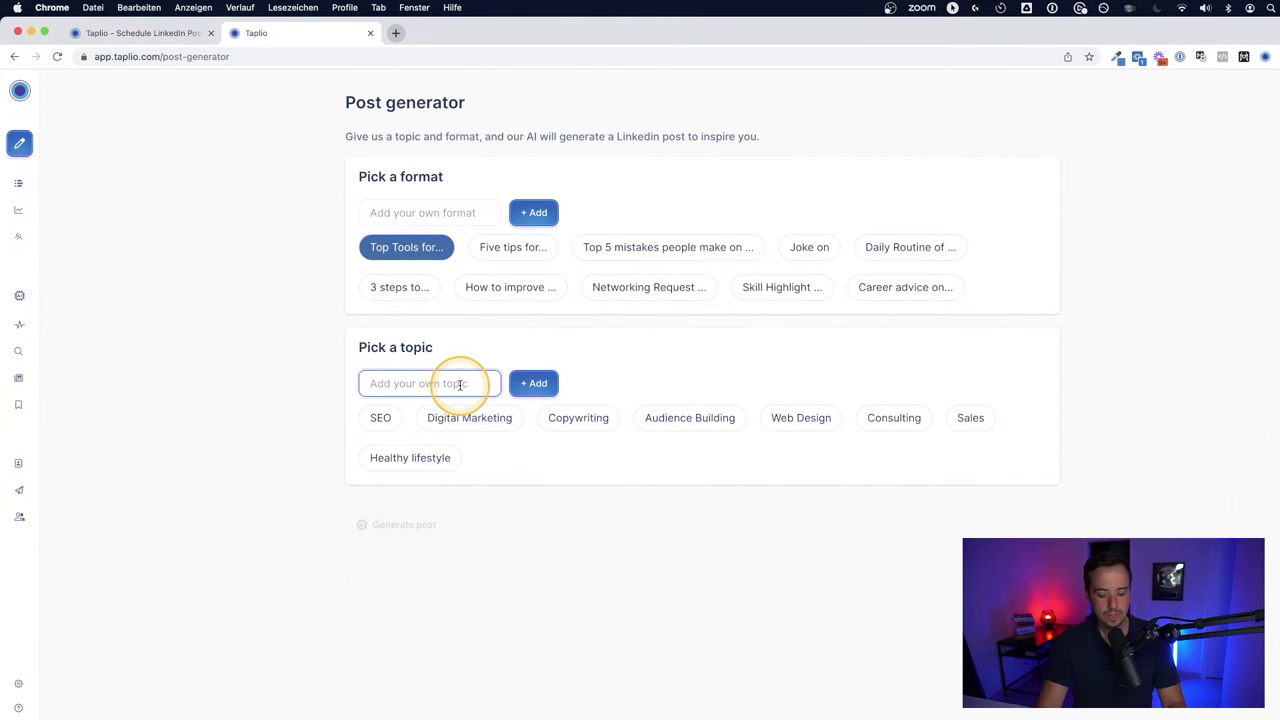
pyautogui.write('LinkedIN')
pyautogui.press('BackSpace')
pyautogui.press('BackSpace')
pyautogui.write('n')
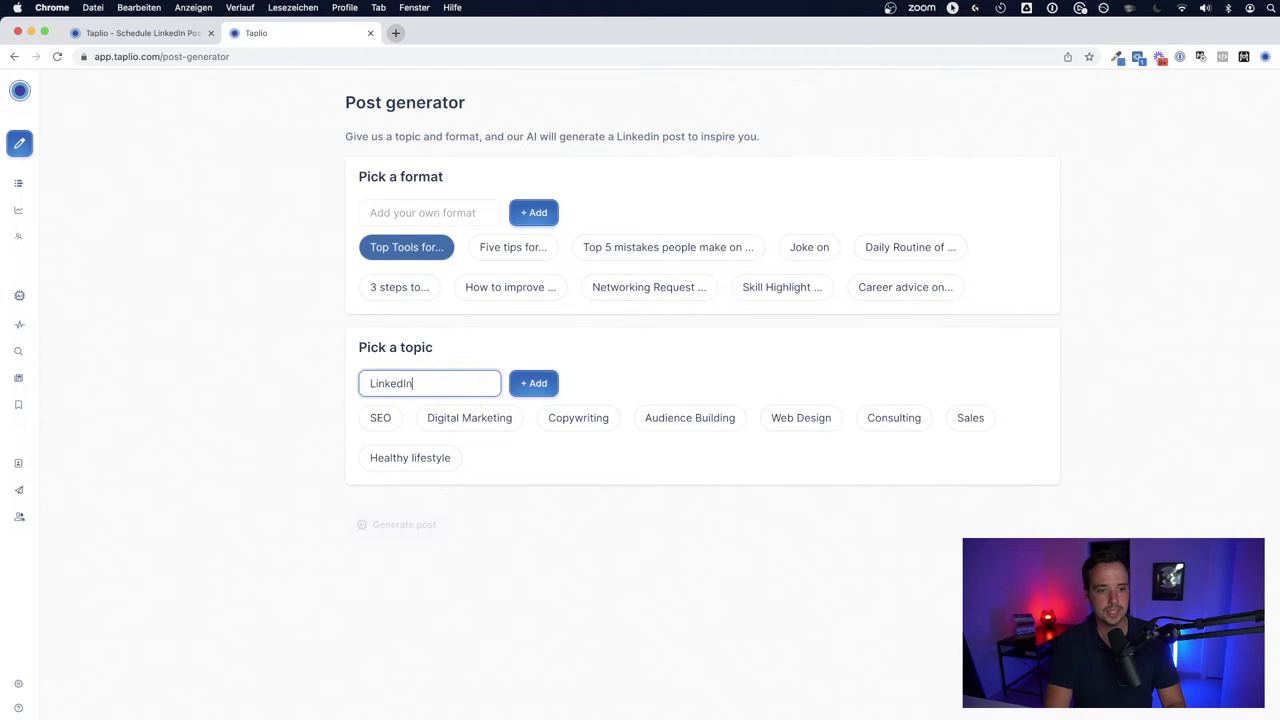
pyautogui.write(' Marketing')
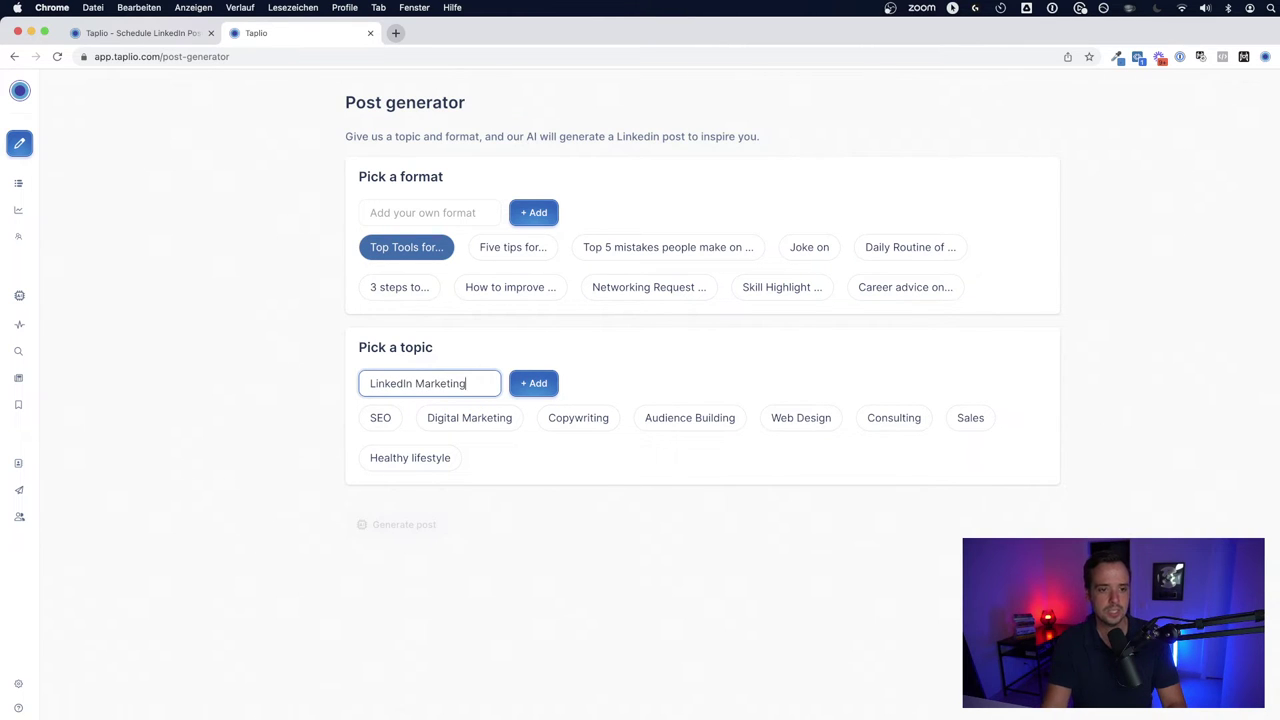
pyautogui.click(530, 383)
pyautogui.click(580, 462)
pyautogui.click(554, 478)
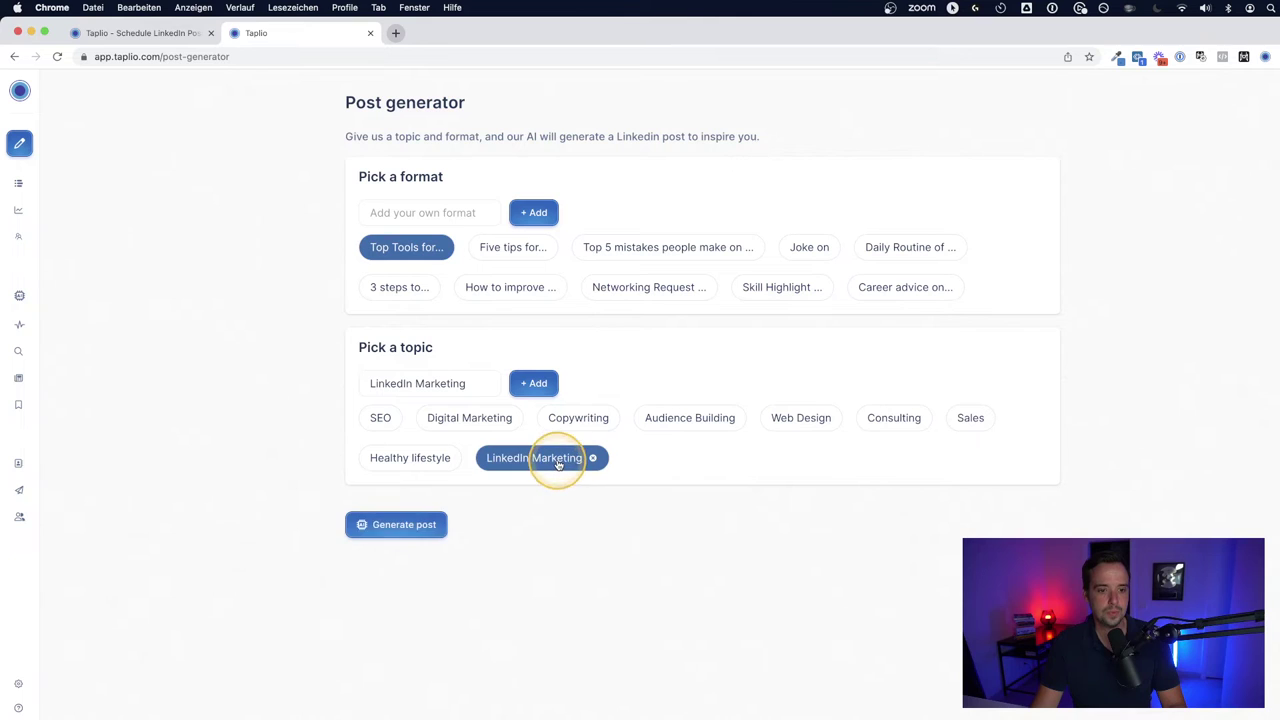
pyautogui.click(426, 526)
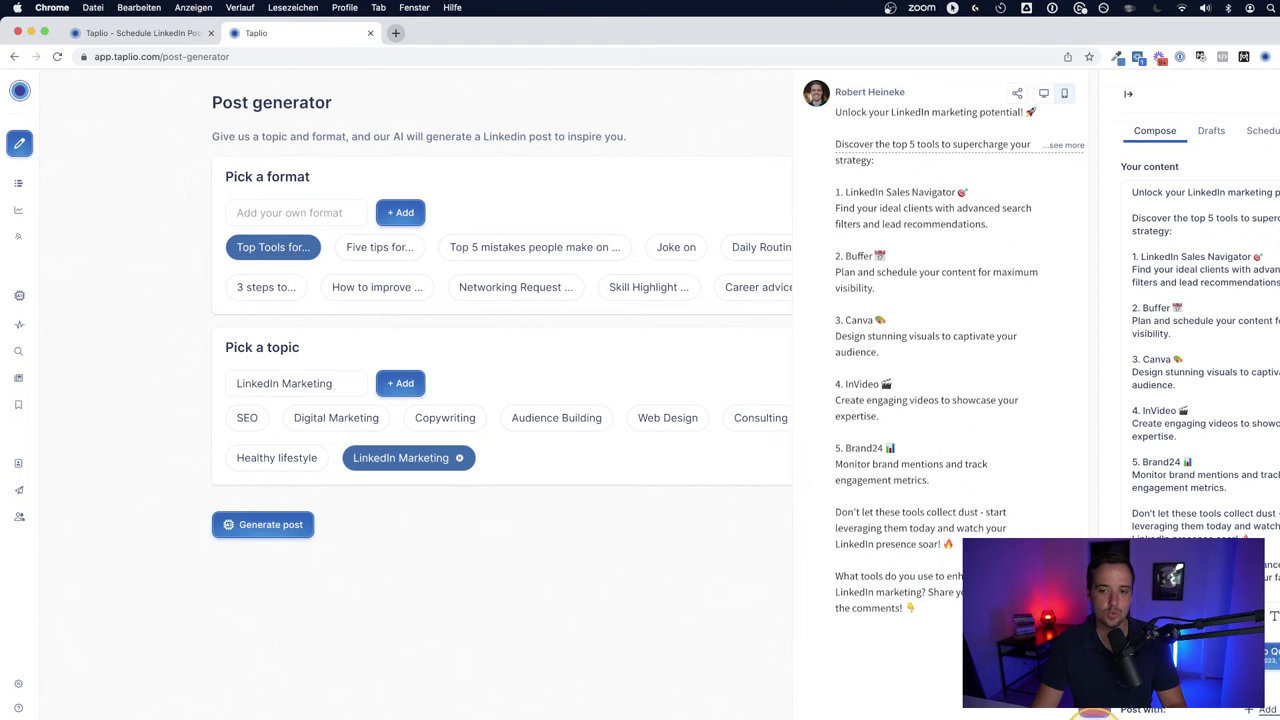
# - Close the post composer and generate hooks for "LinkedIn Profile" with the Hook Generator
pyautogui.click(600, 622)
pyautogui.click(72, 377)
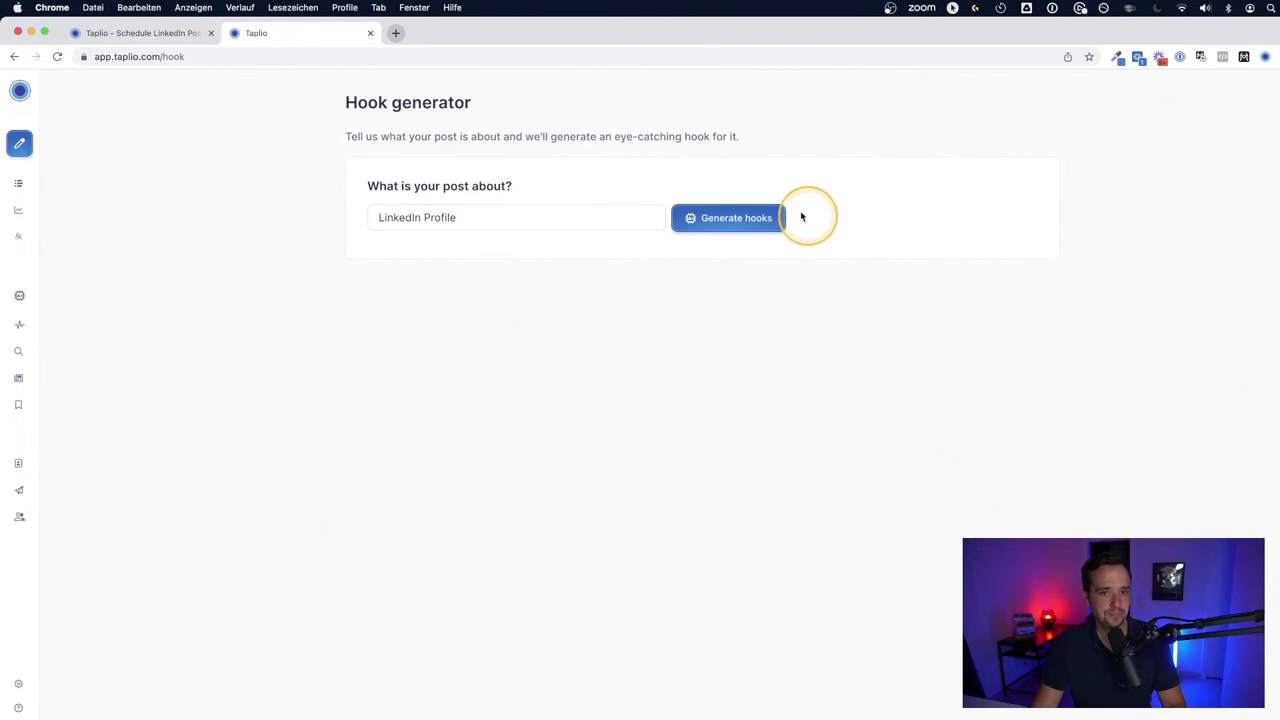
pyautogui.click(758, 225)
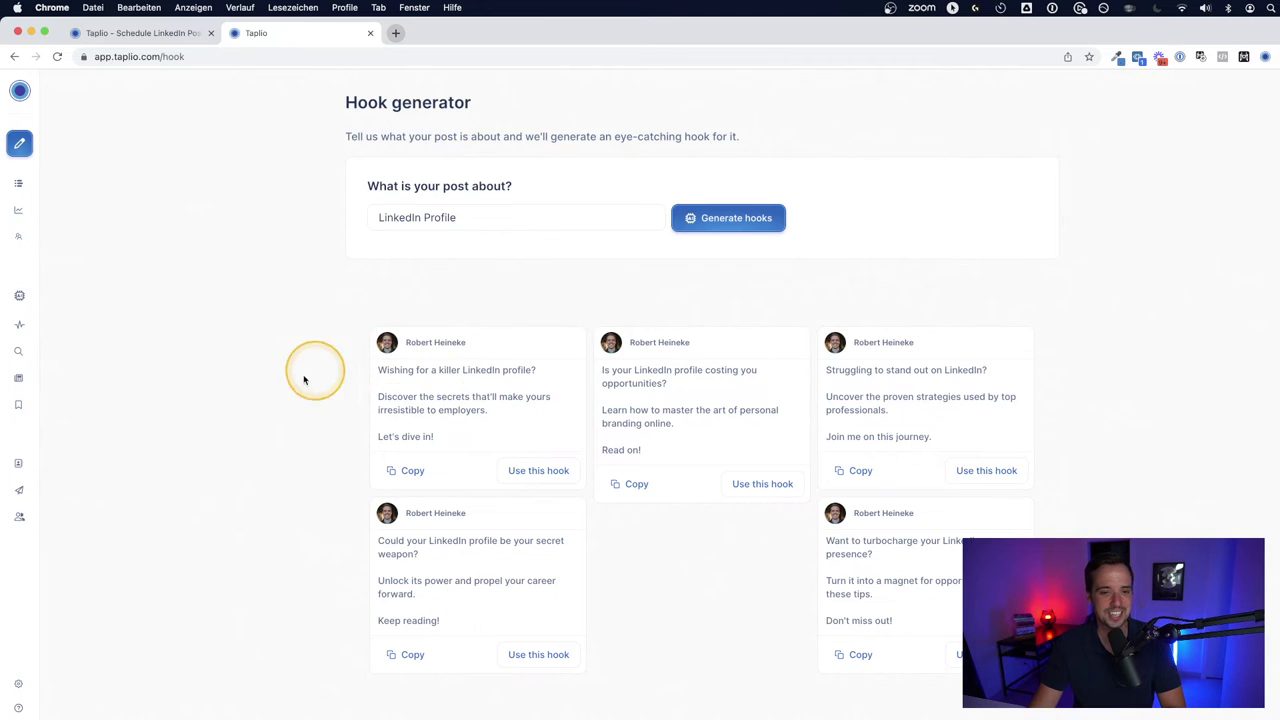
# - Read through the opening lines of the generated LinkedIn profile hooks
pyautogui.tripleClick(475, 365)
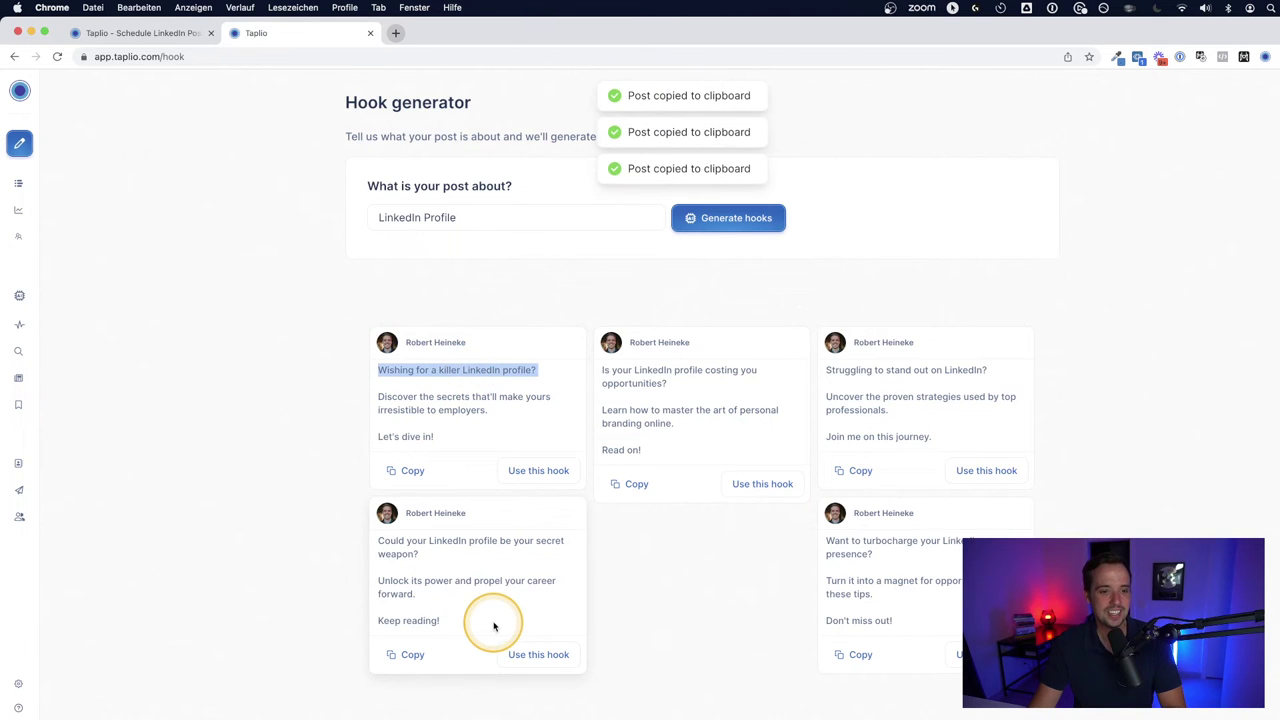
pyautogui.tripleClick(414, 540)
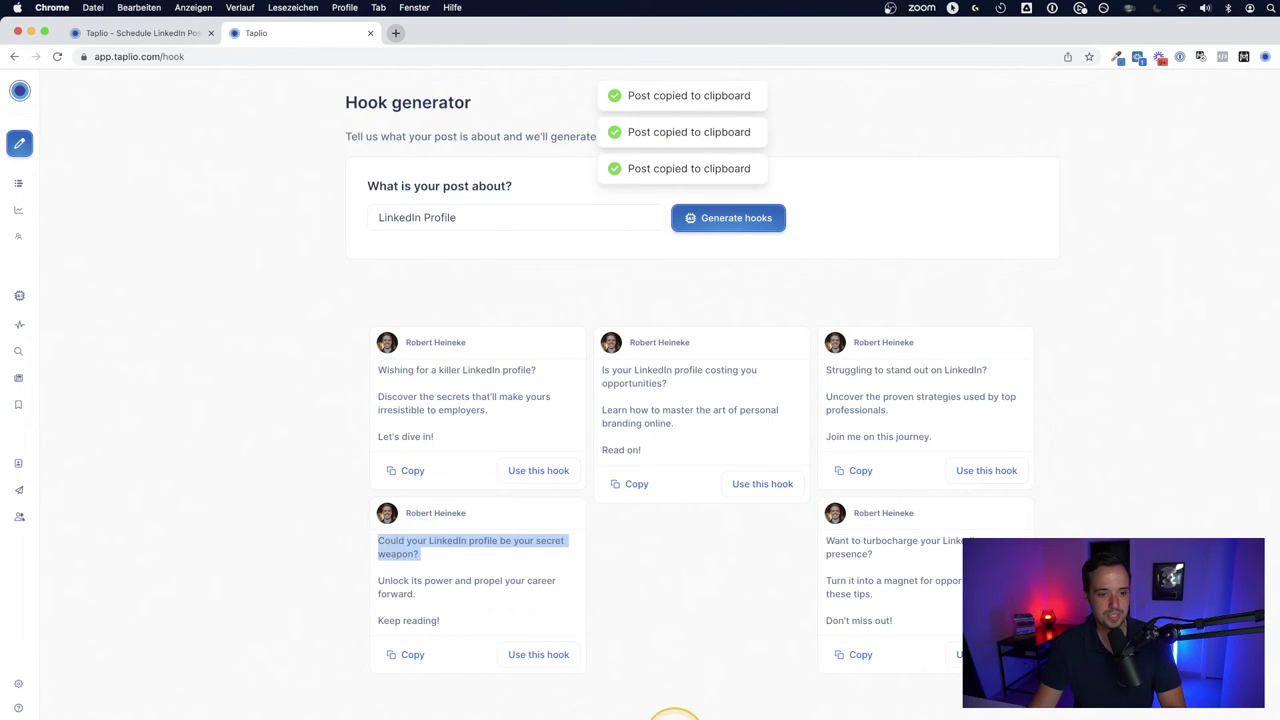
pyautogui.doubleClick(652, 370)
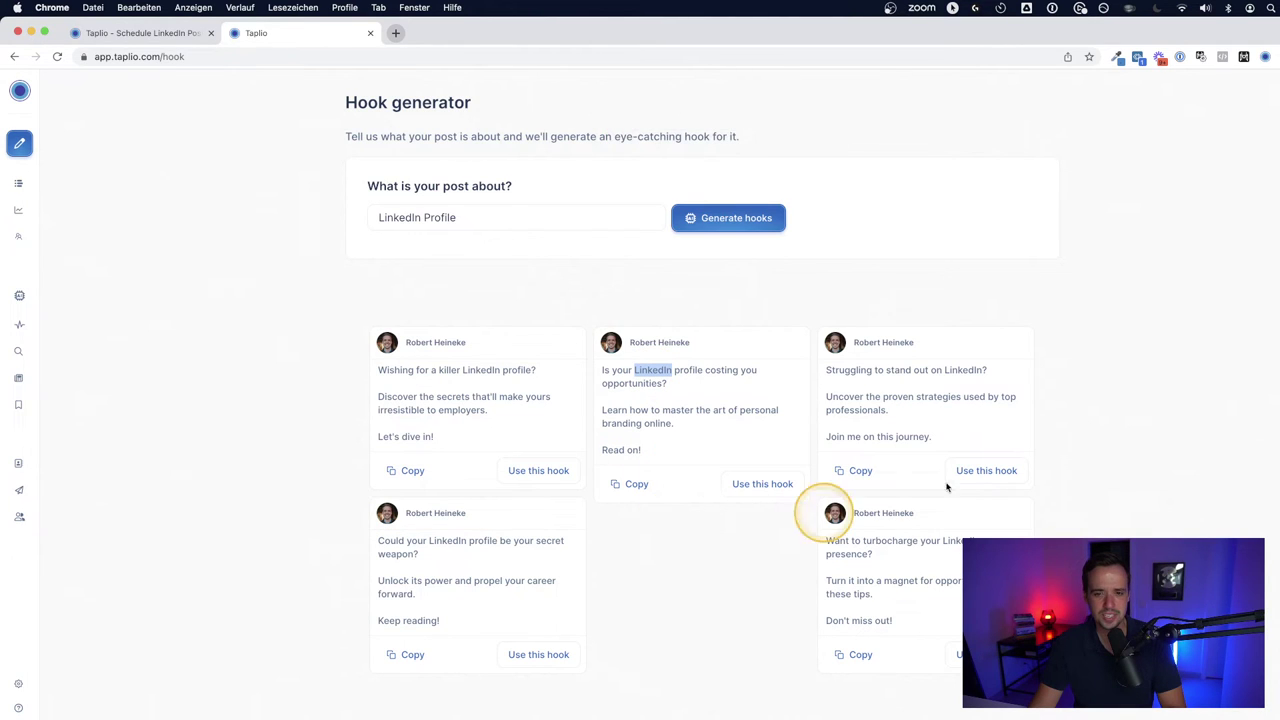
pyautogui.tripleClick(977, 368)
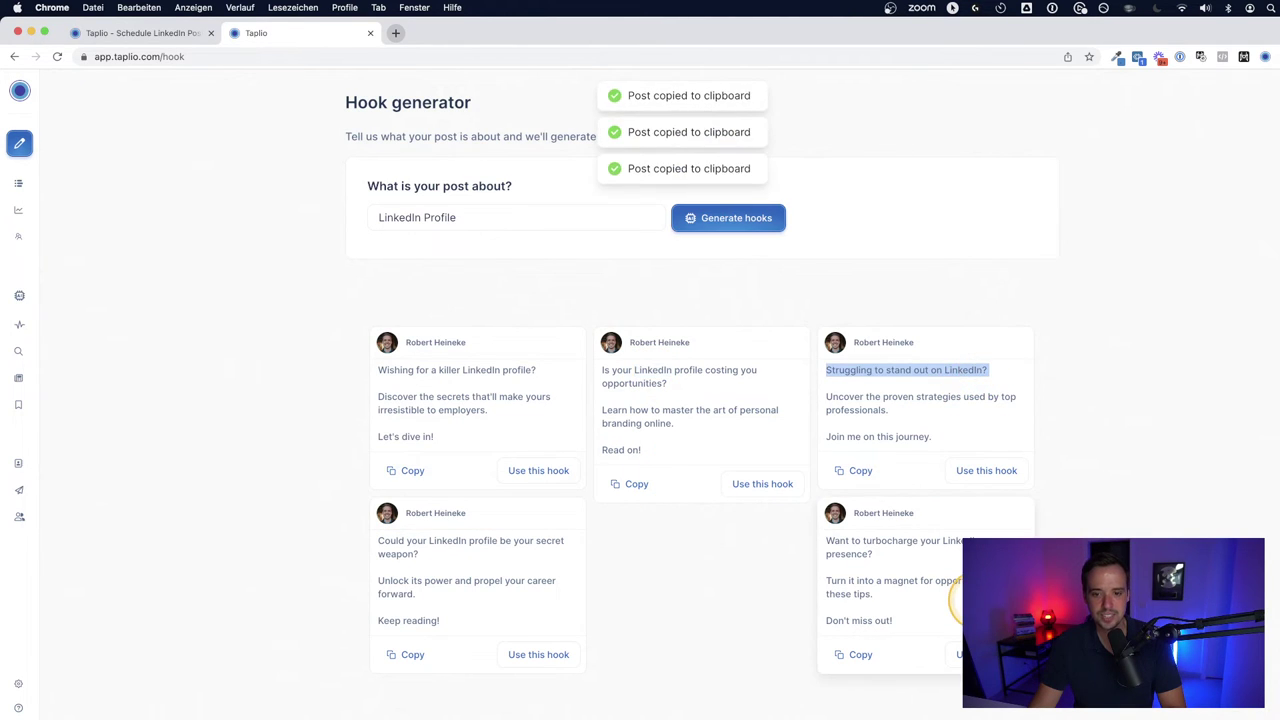
pyautogui.tripleClick(888, 541)
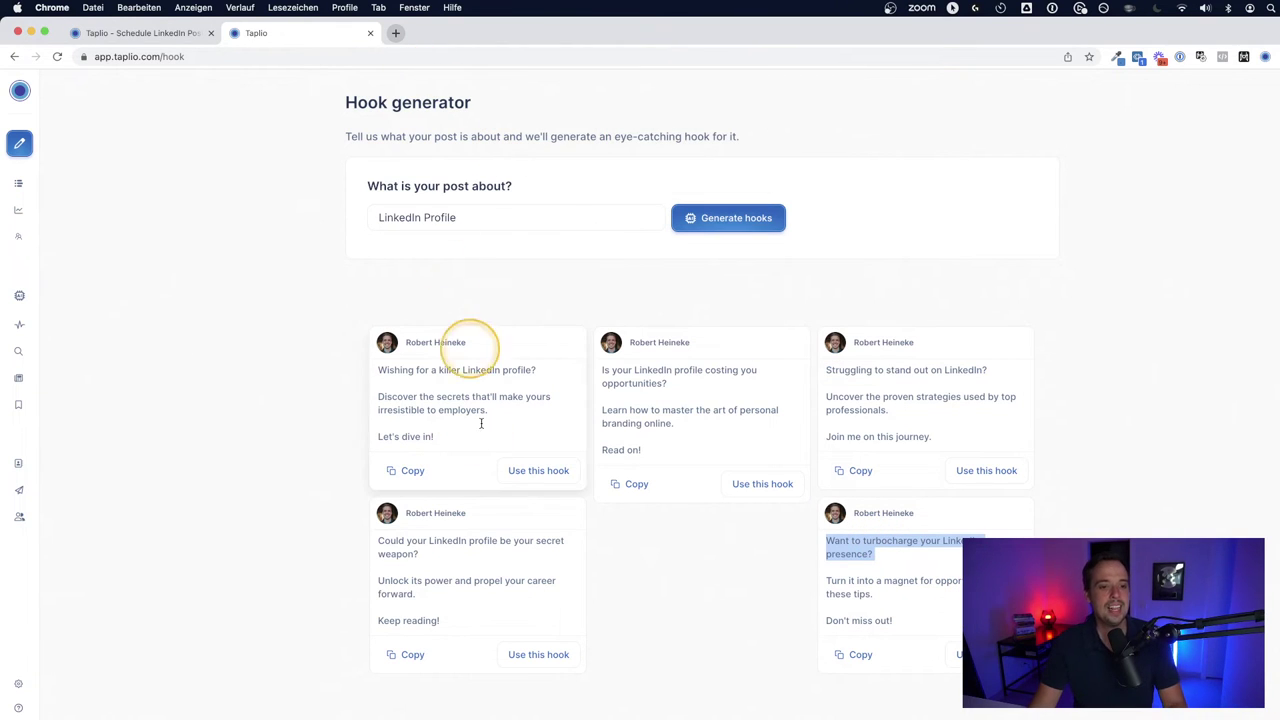
# - Copy the "Wishing for a killer LinkedIn profile?" hook, translate it into German on deepl.com, and return to the generated hooks
pyautogui.moveTo(434, 437); pyautogui.dragTo(375, 373)
pyautogui.click(617, 482)
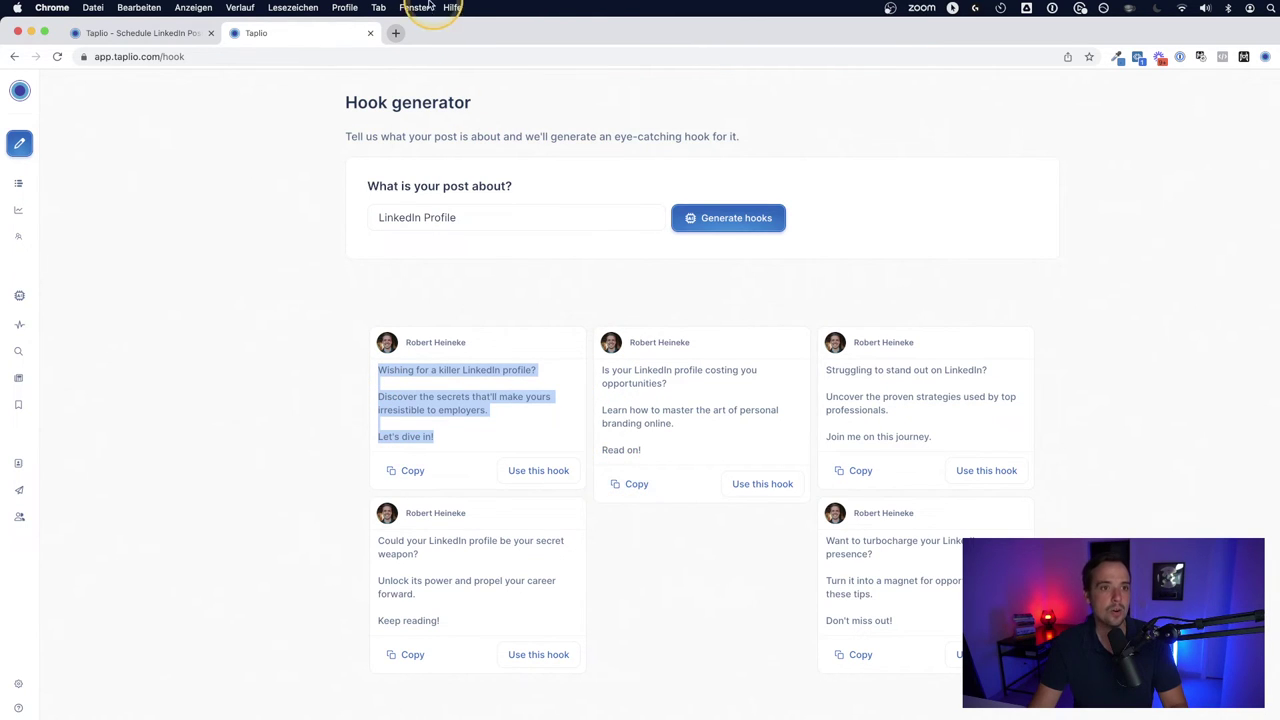
pyautogui.click(395, 33)
pyautogui.write('deepl.com')
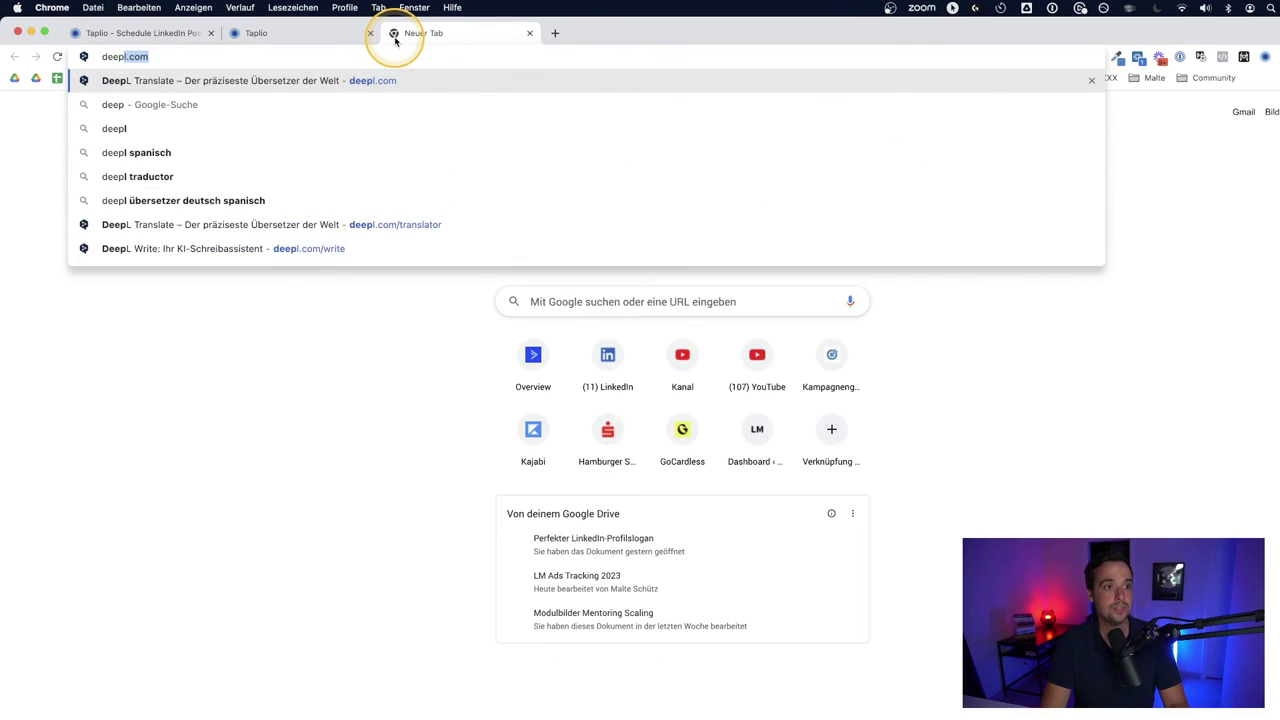
pyautogui.press('Return')
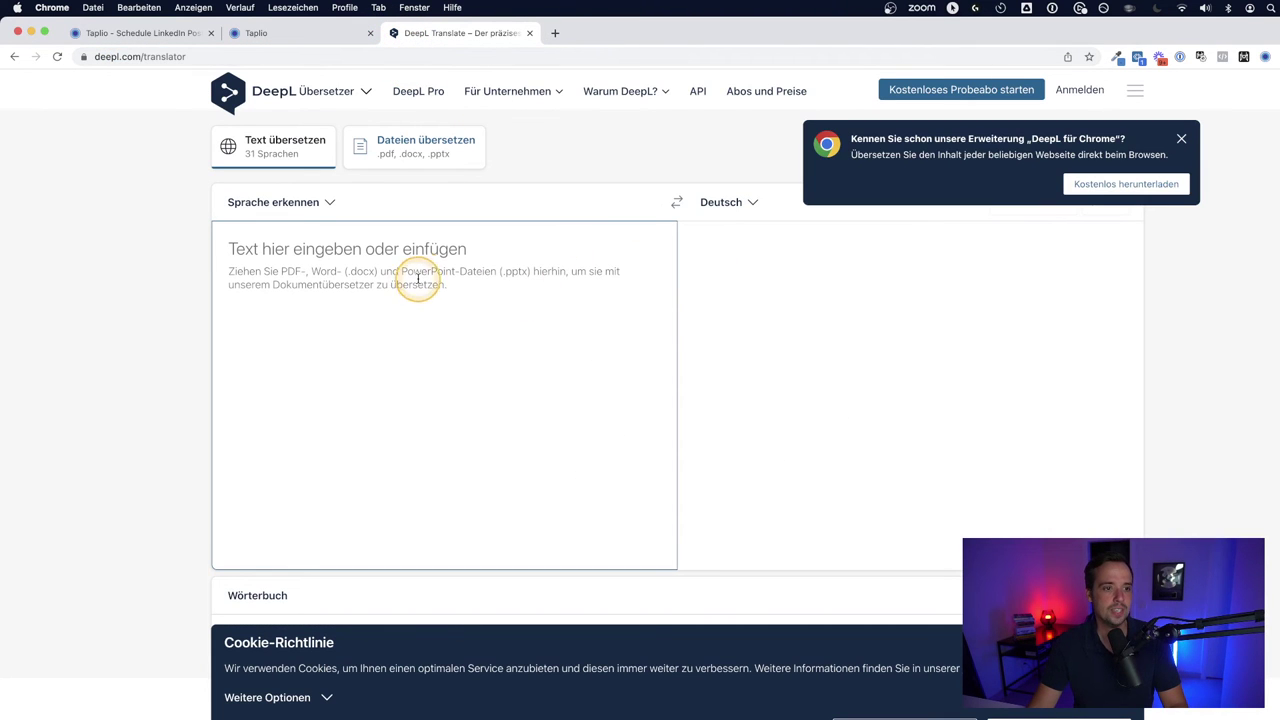
pyautogui.click(418, 278)
pyautogui.press('super+v')
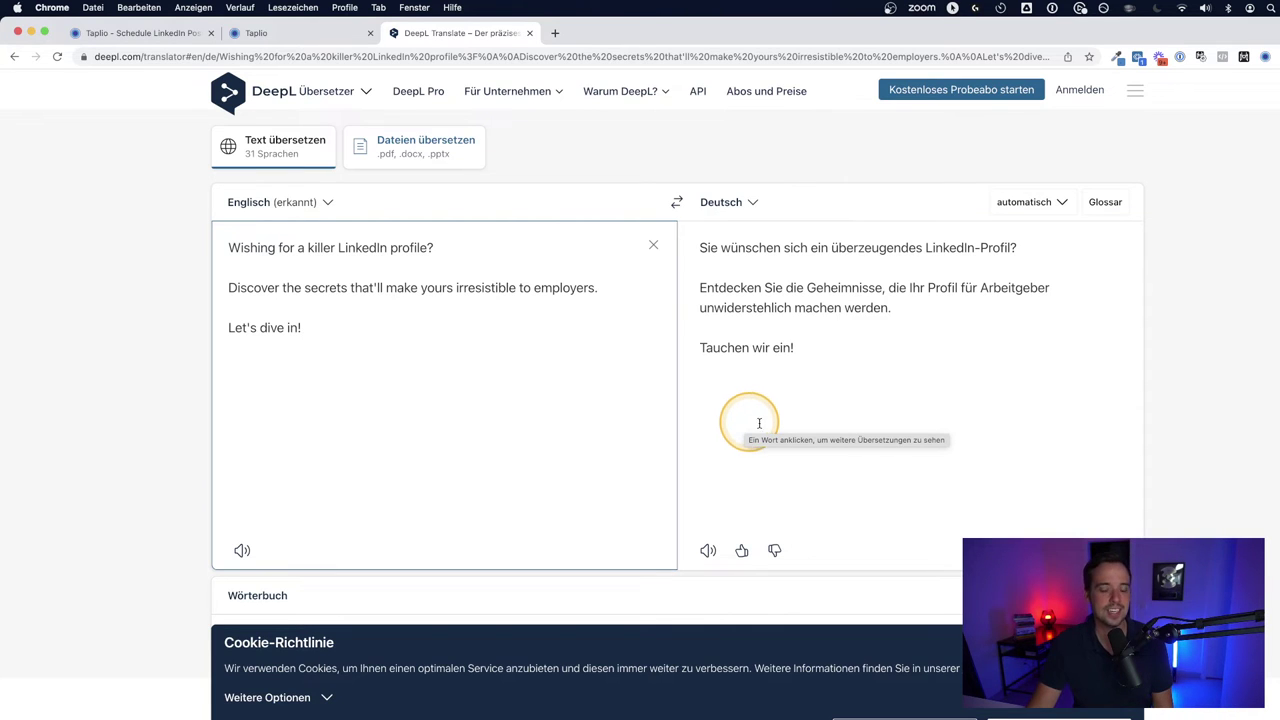
pyautogui.click(531, 33)
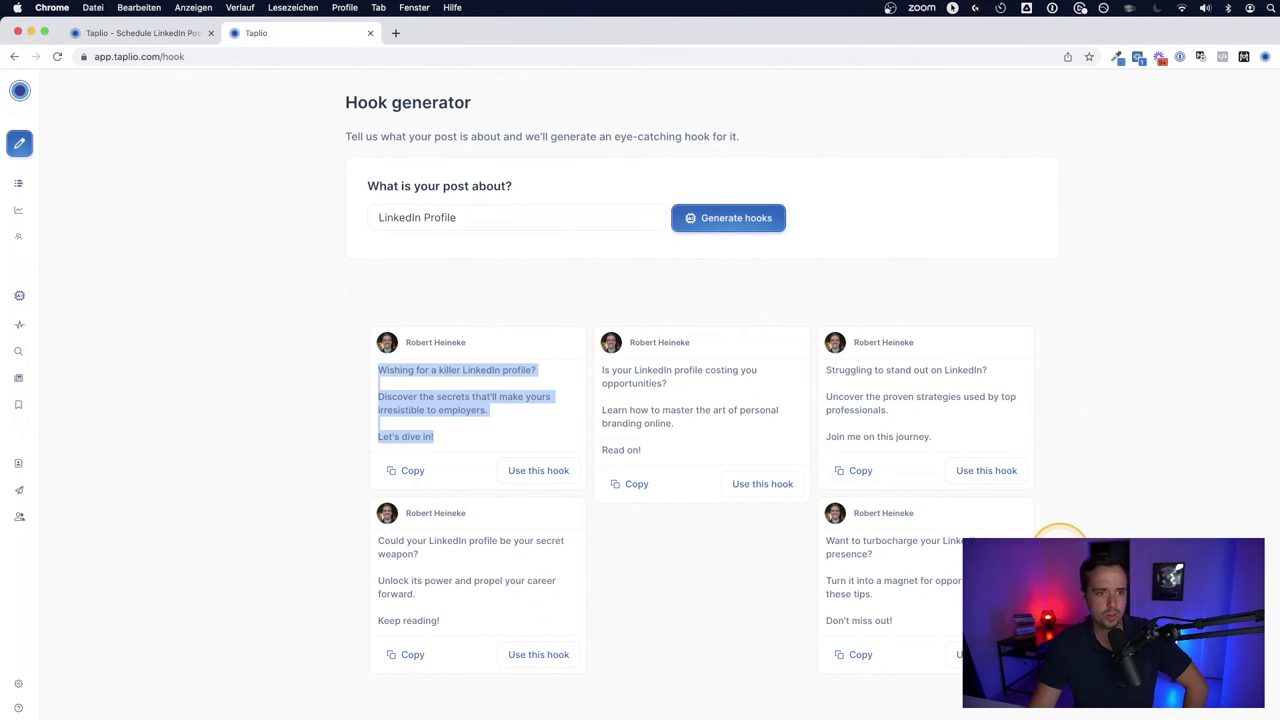
pyautogui.click(191, 420)
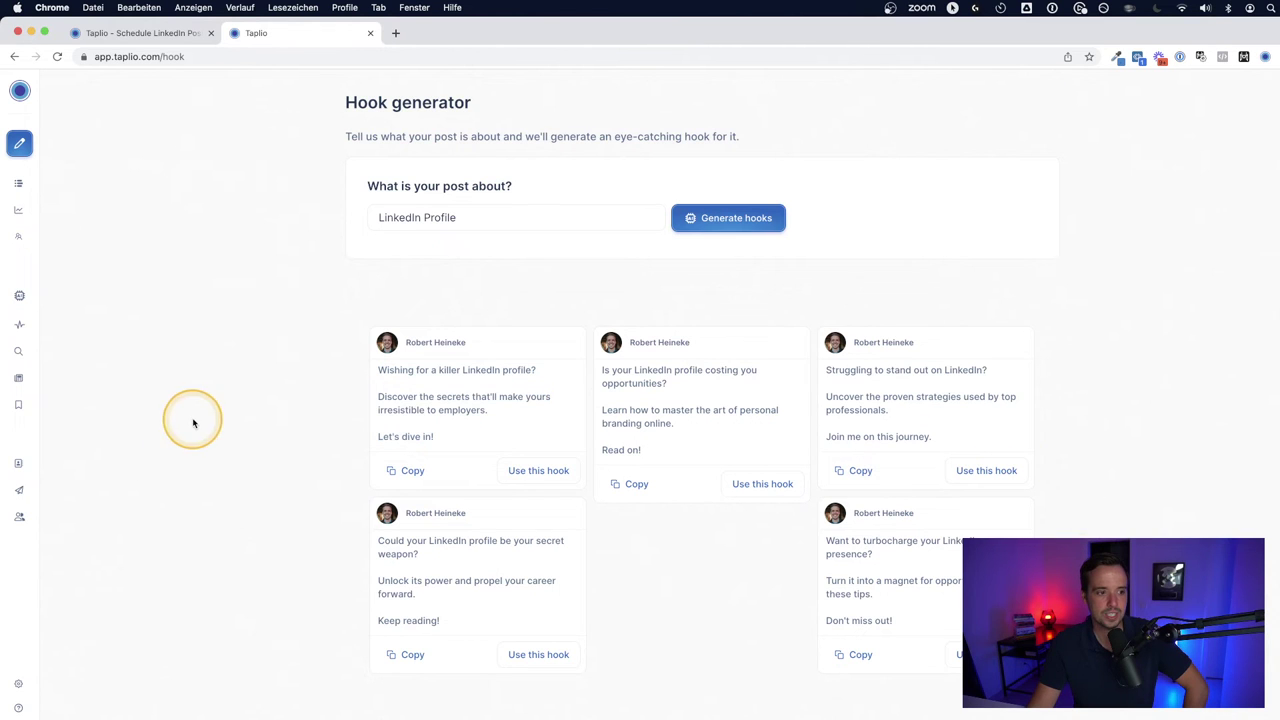
# - Open the Viral content page and look through its suggested post inspirations
pyautogui.moveTo(63, 371)
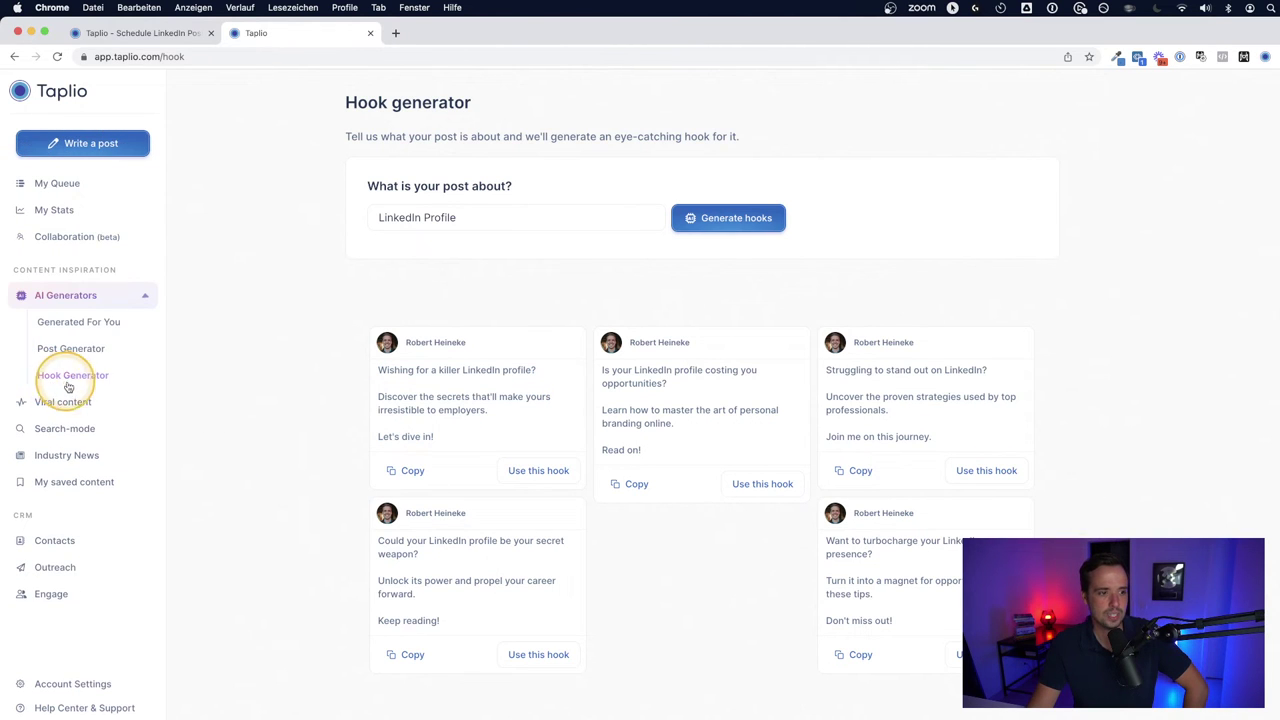
pyautogui.click(86, 404)
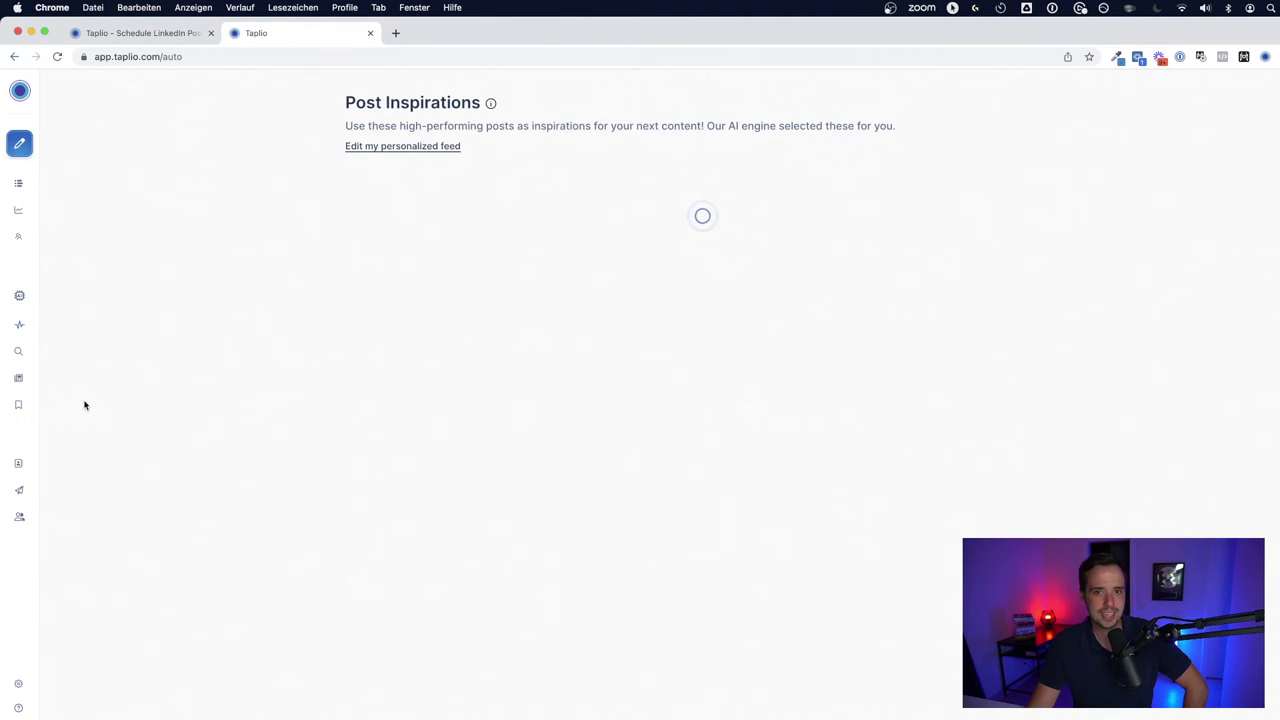
pyautogui.click(187, 200)
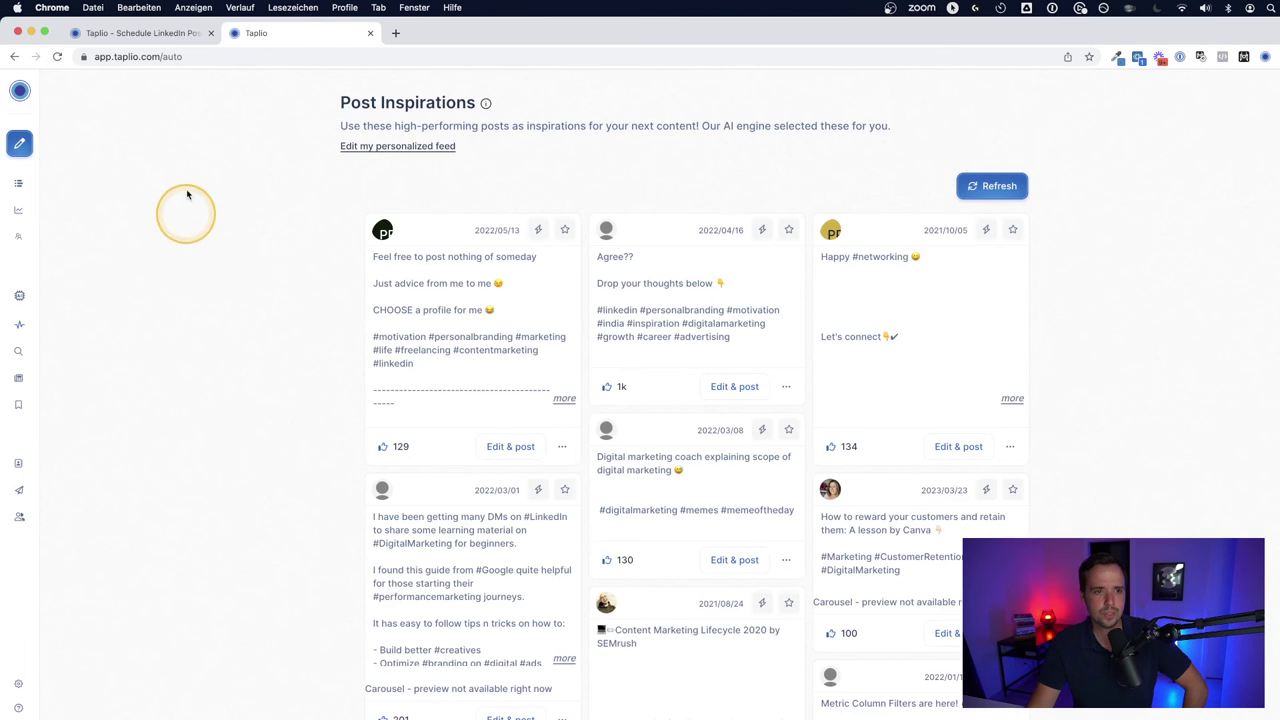
pyautogui.scroll(-3, 337, 430)
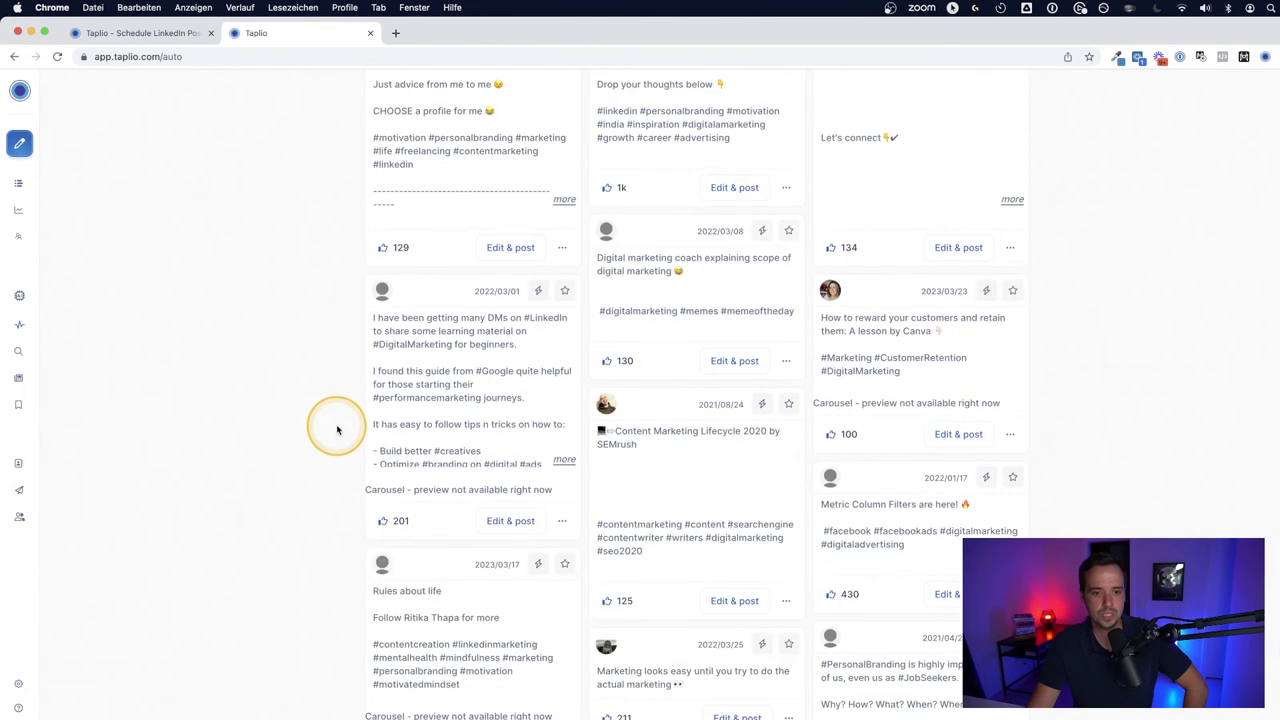
pyautogui.scroll(-7, 337, 430)
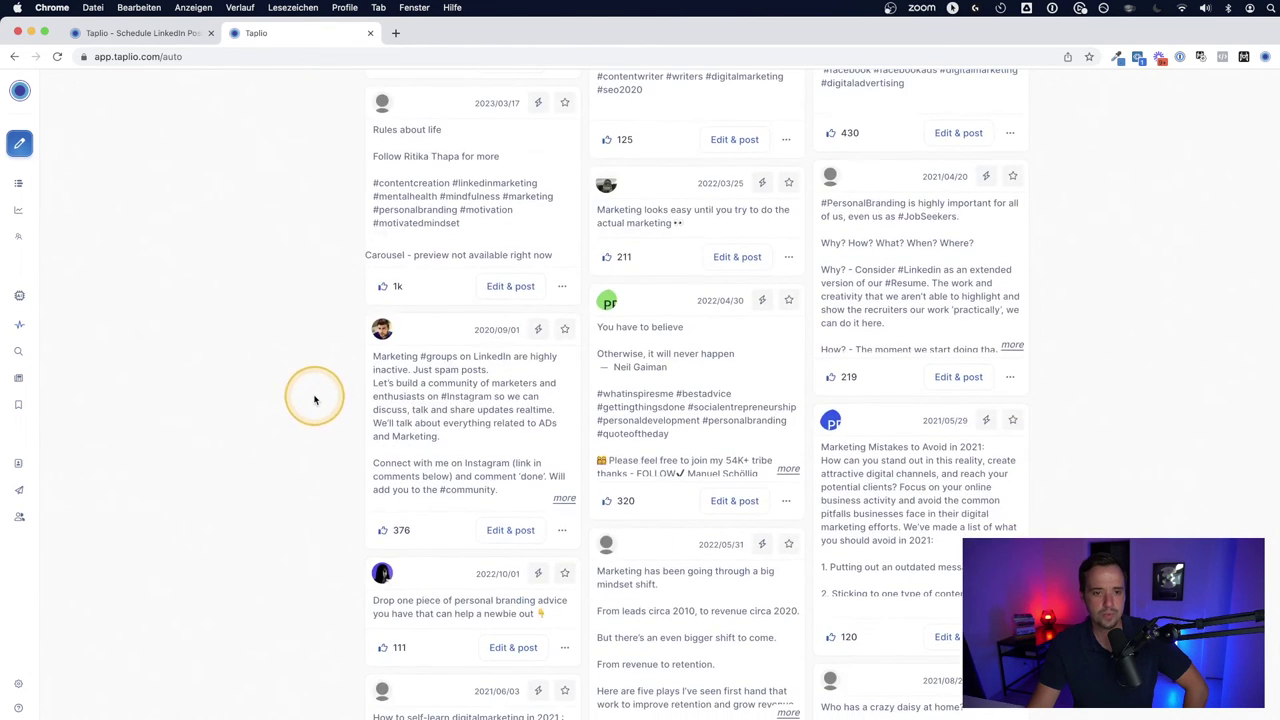
pyautogui.scroll(-4, 314, 400)
# - Open Industry News and look through the top news posts
pyautogui.moveTo(20, 654)
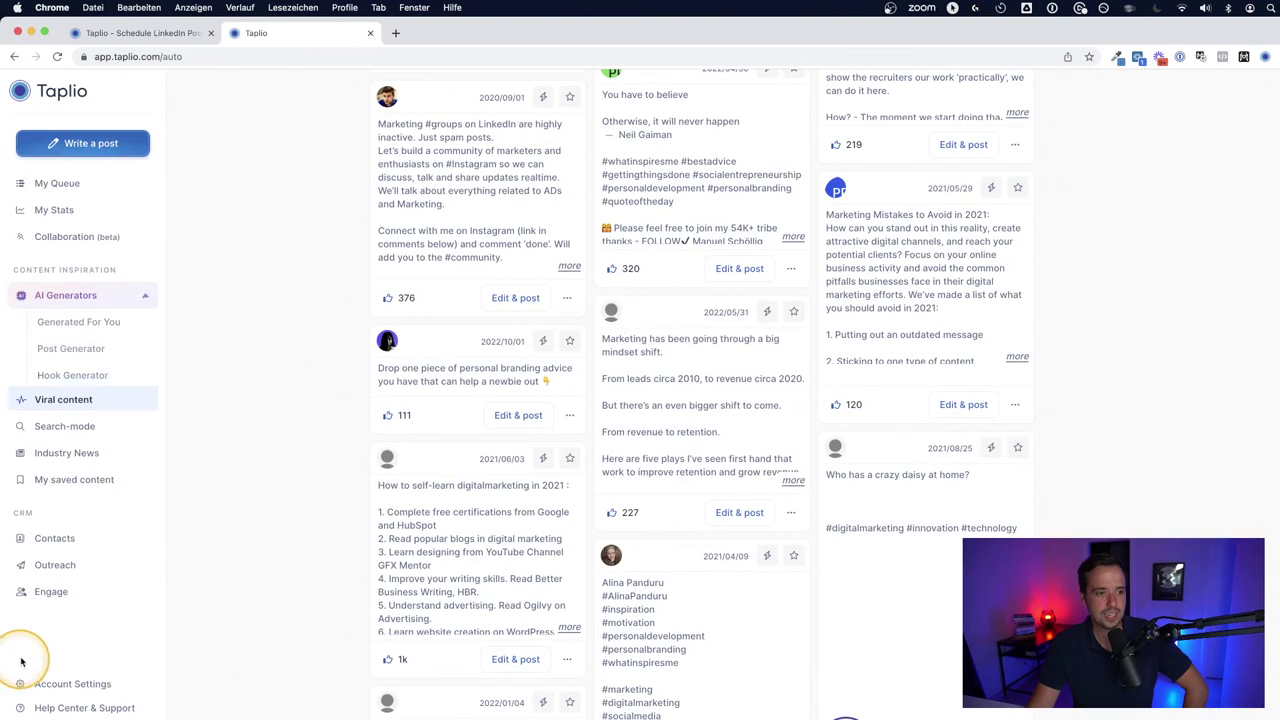
pyautogui.click(96, 459)
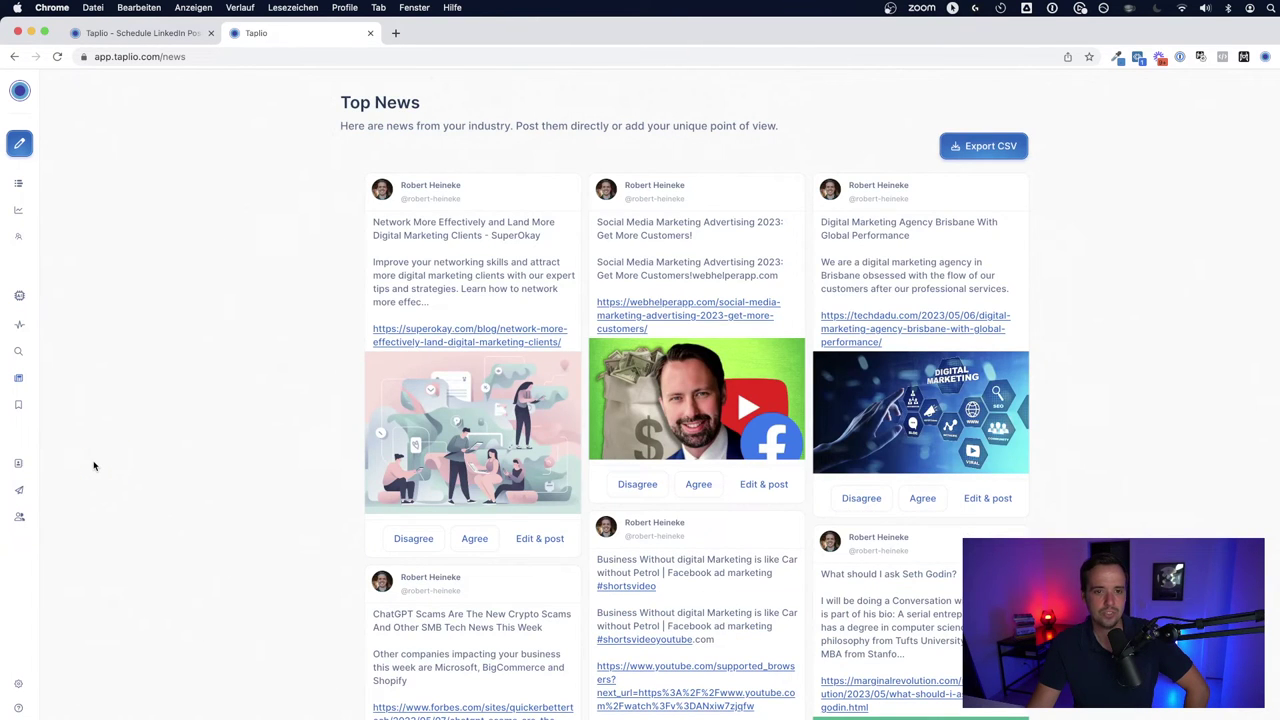
pyautogui.scroll(-10, 94, 466)
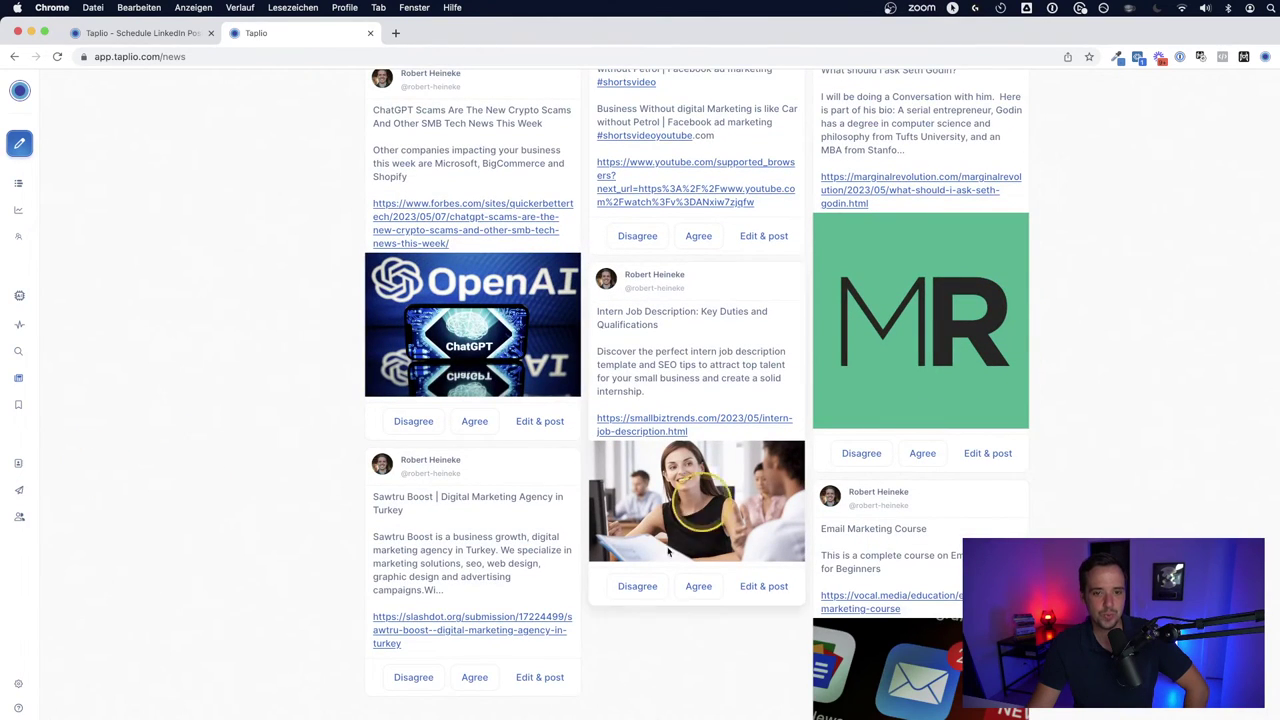
# - Open My saved content and look through all saved posts in the collection
pyautogui.moveTo(37, 438)
pyautogui.click(64, 484)
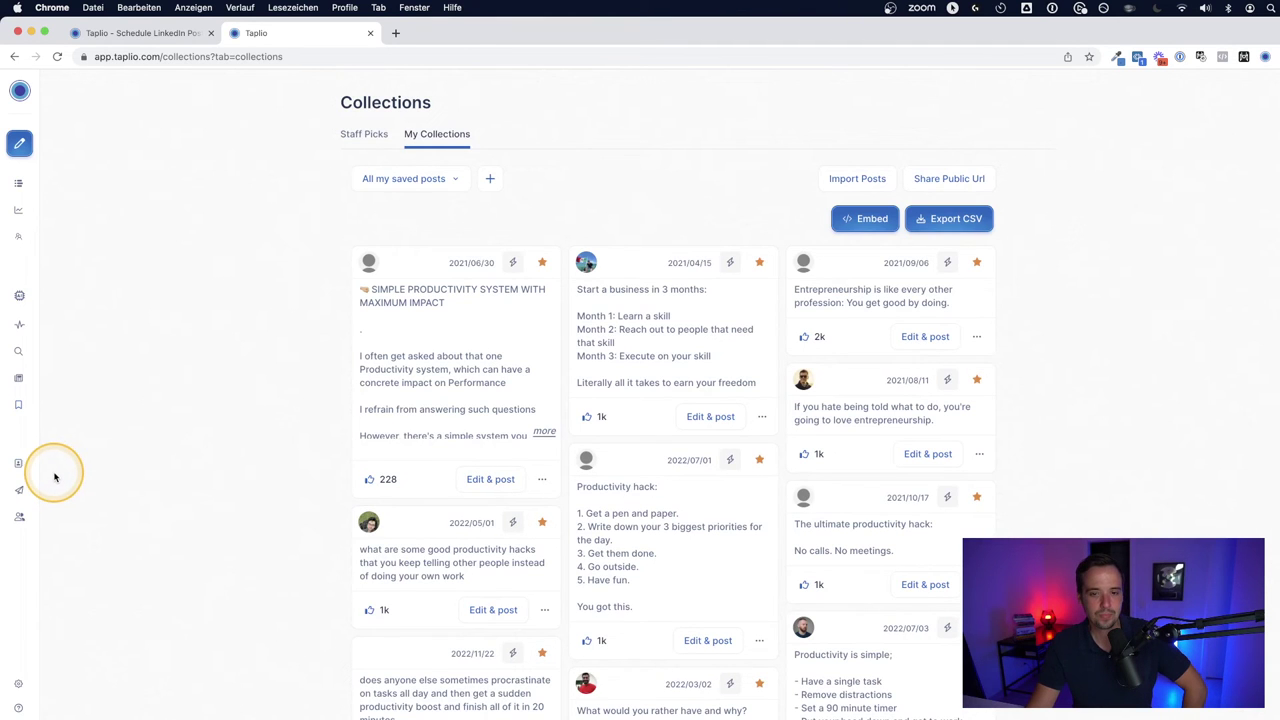
pyautogui.scroll(-5, 350, 182)
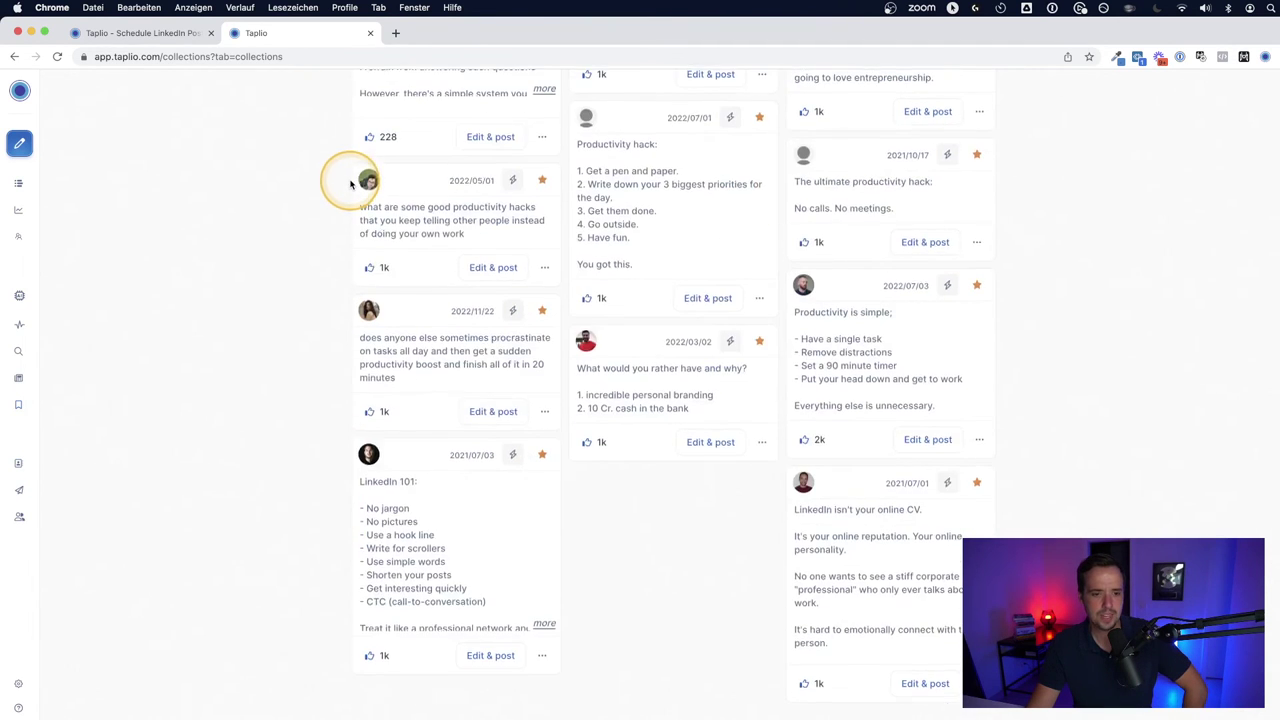
pyautogui.scroll(5, 350, 182)
# - Open Contacts and check how many people are in the "liked my posts" list
pyautogui.moveTo(22, 452)
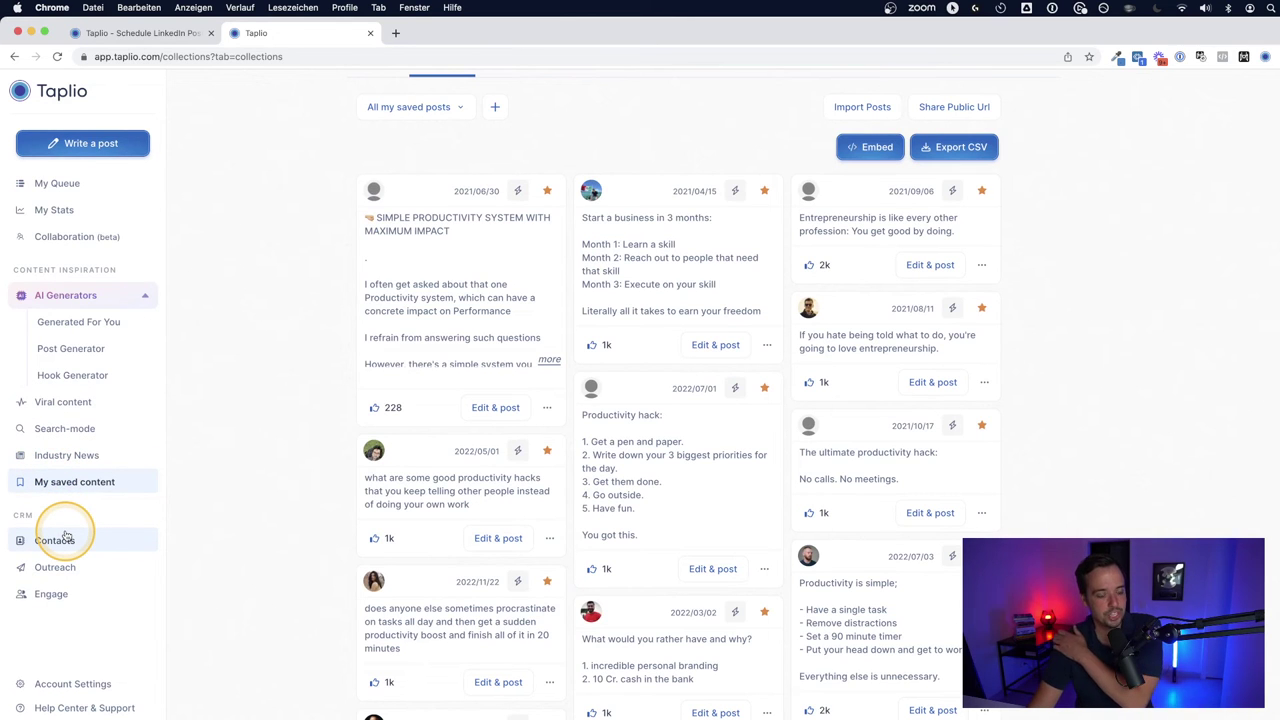
pyautogui.click(62, 538)
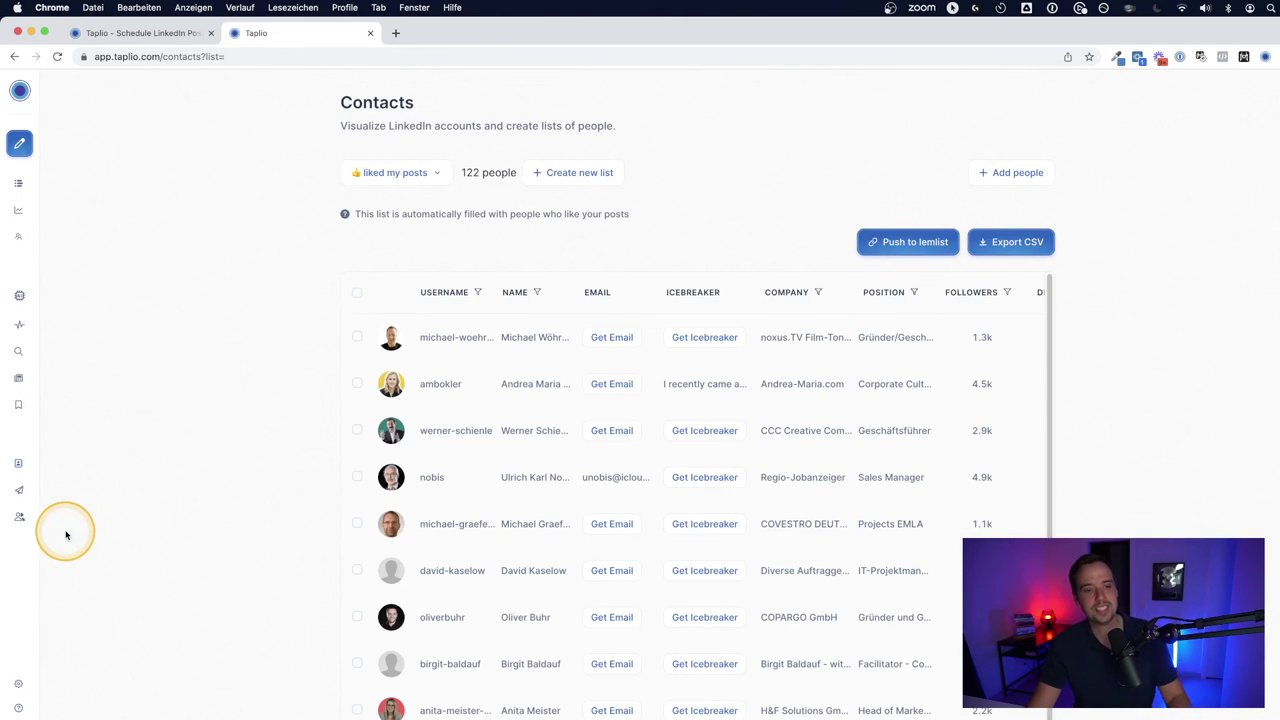
pyautogui.click(50, 487)
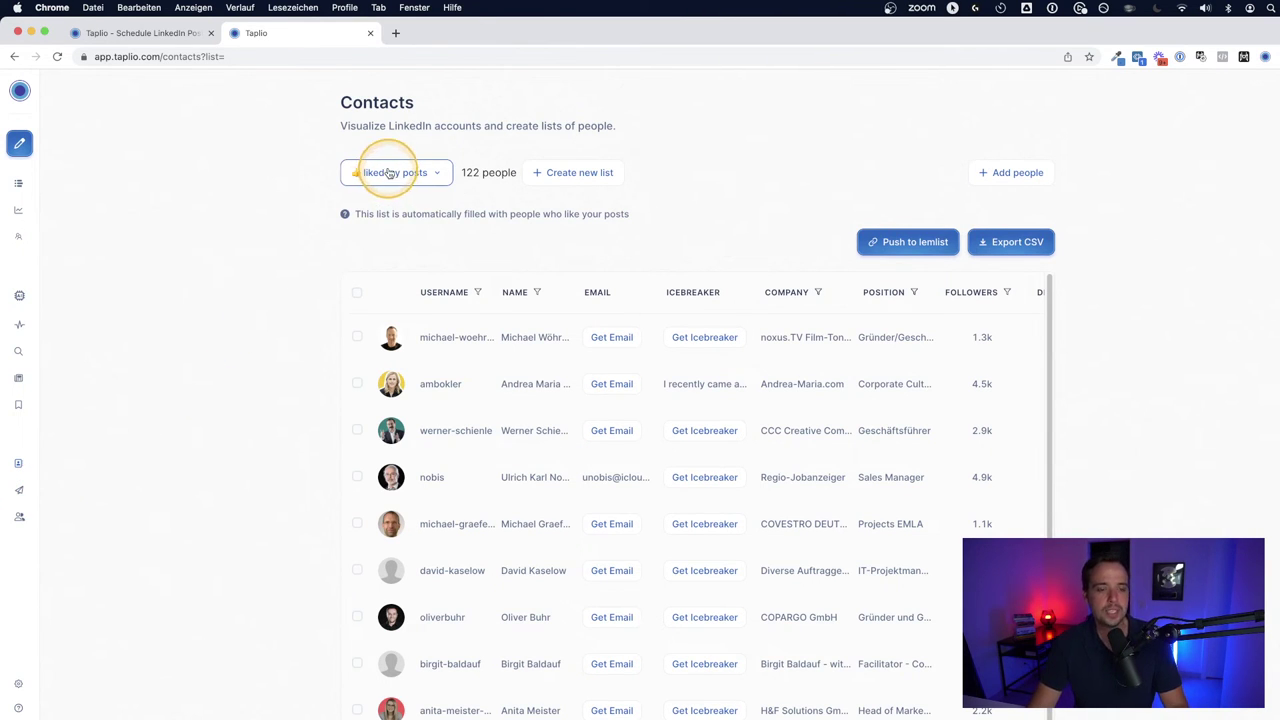
pyautogui.doubleClick(467, 173)
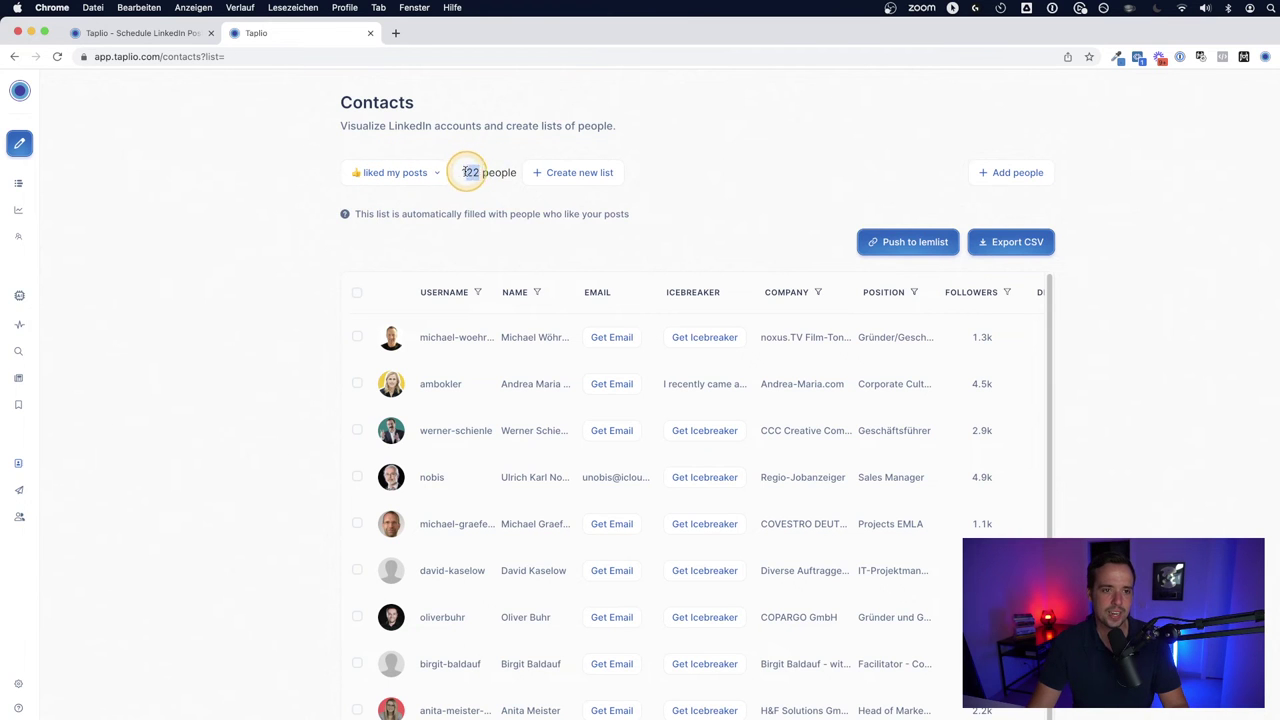
# - Sort the "liked my posts" contacts by followers, and re-sort them by likes and comments
pyautogui.scroll(-3, 505, 393)
pyautogui.scroll(-2, 505, 391)
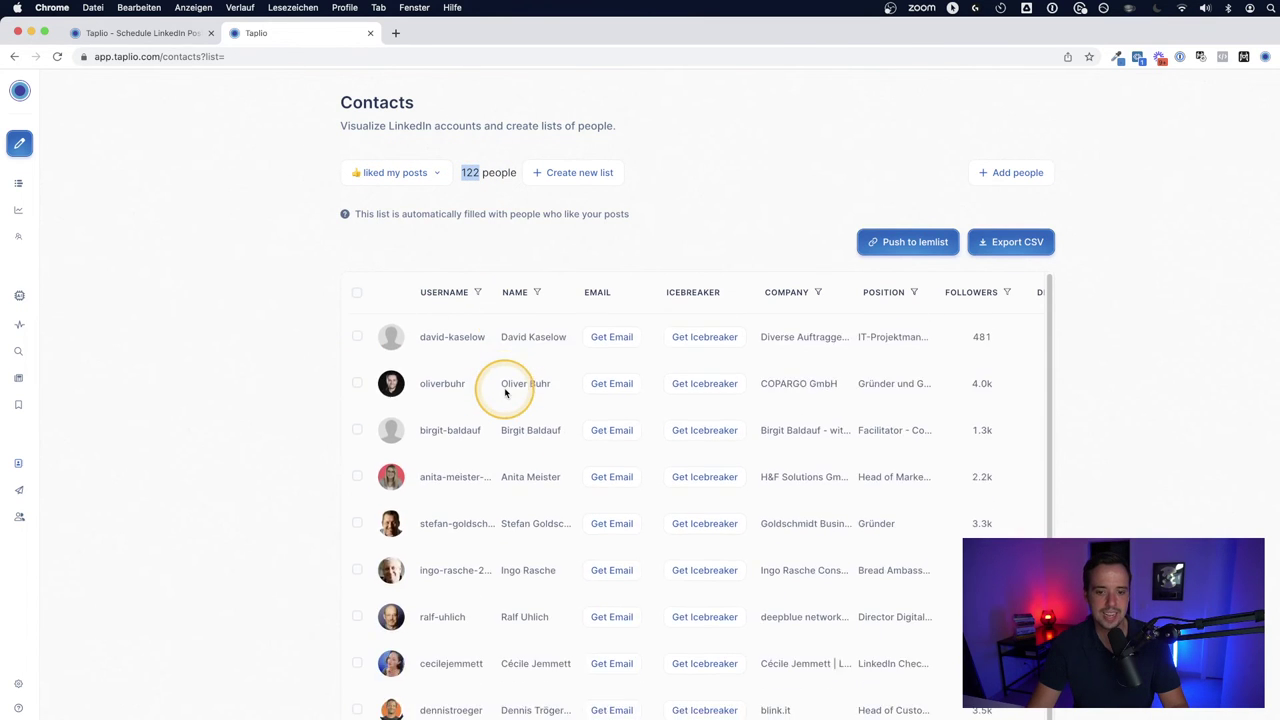
pyautogui.scroll(5, 480, 385)
pyautogui.scroll(-2, 226, 297)
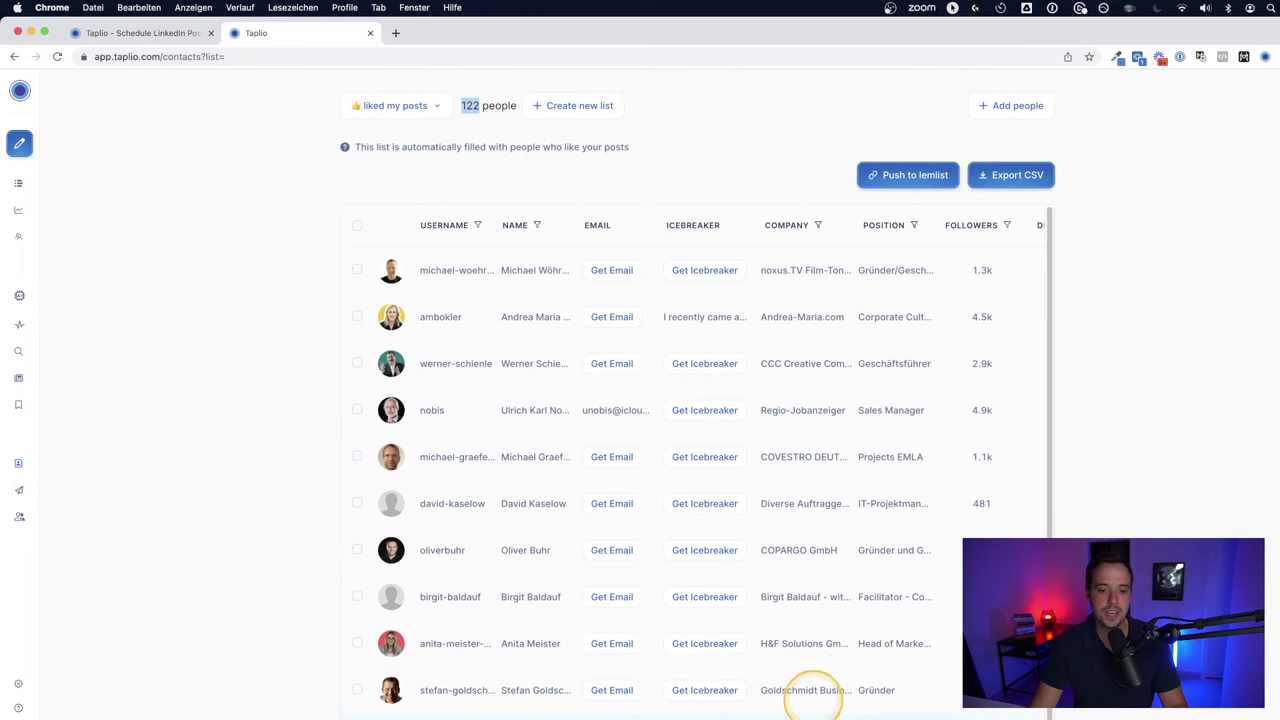
pyautogui.hscroll(5, 814, 657)
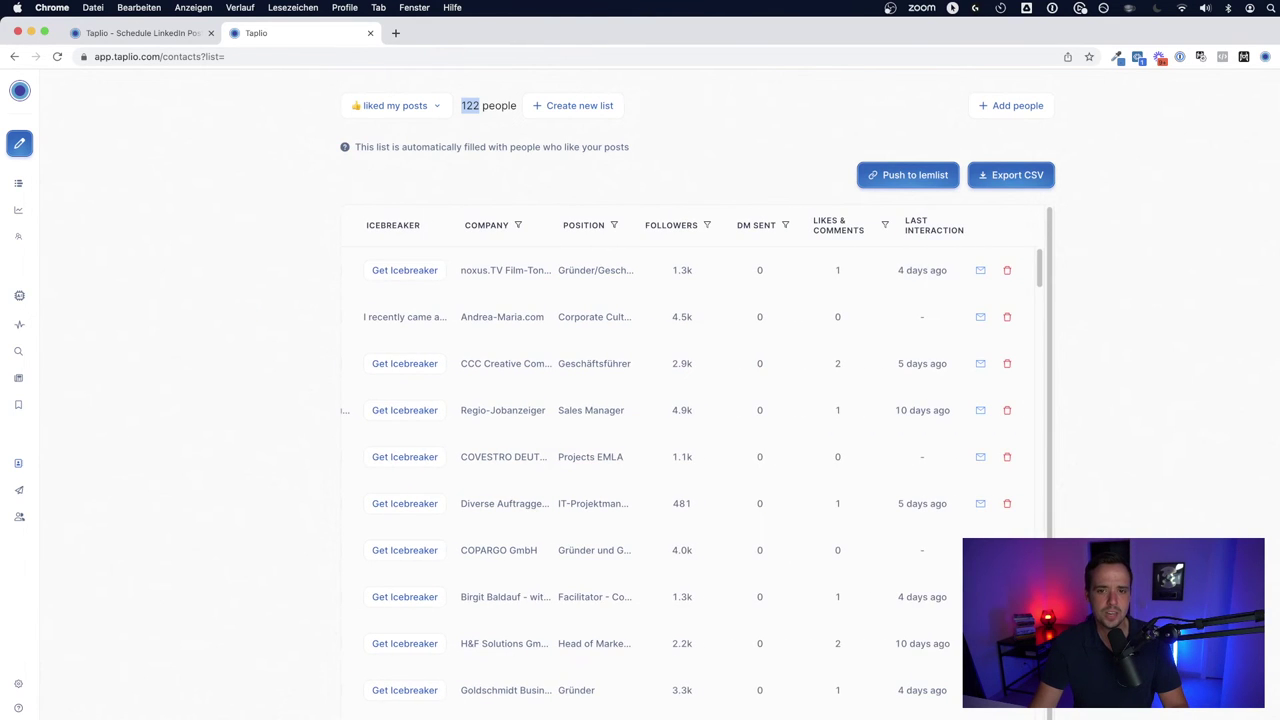
pyautogui.hscroll(-5, 692, 456)
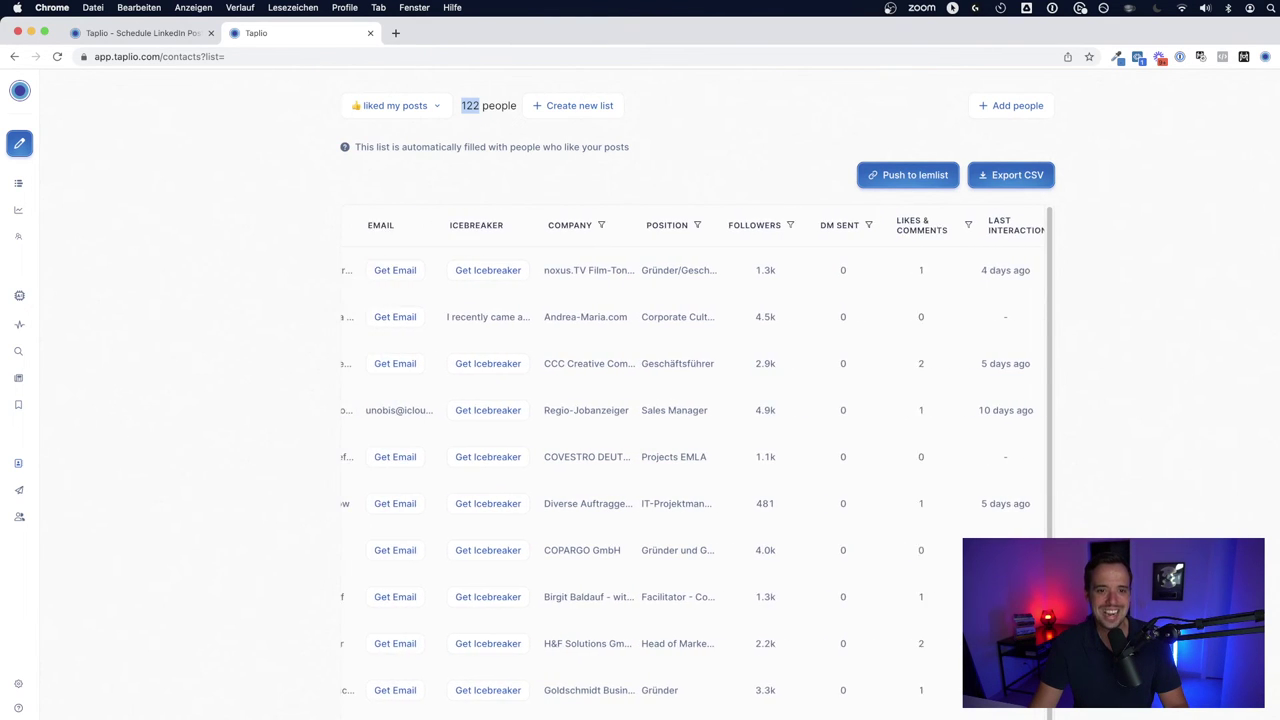
pyautogui.click(768, 232)
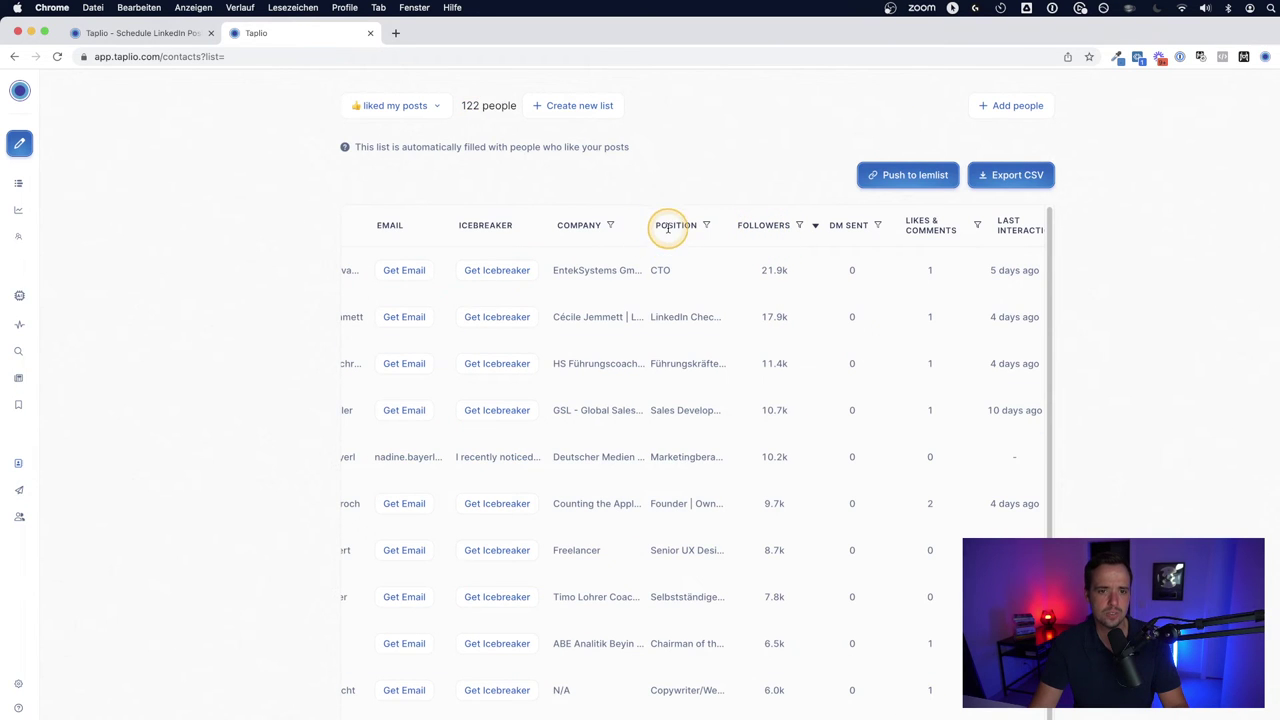
pyautogui.click(925, 236)
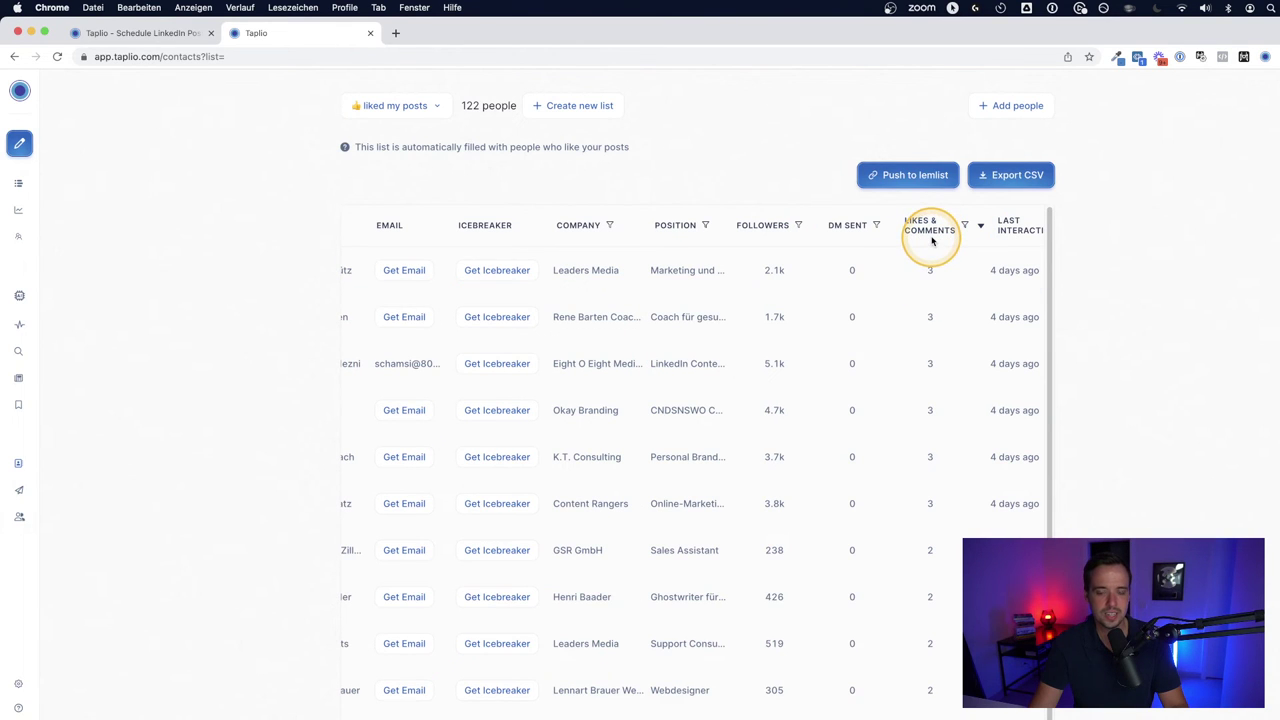
pyautogui.hscroll(3, 886, 712)
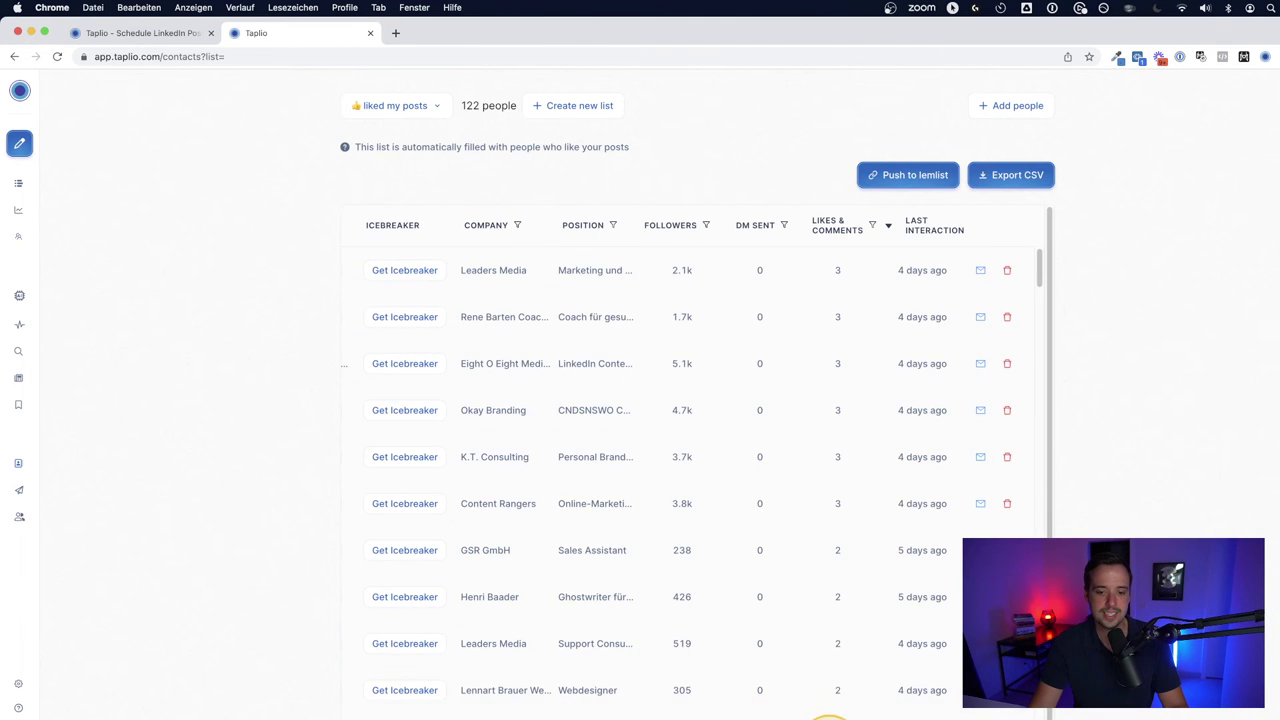
# - Generate an icebreaker for the Leaders Media support consultant in the contact list and select its text in the contact's profile
pyautogui.hscroll(-10, 830, 716)
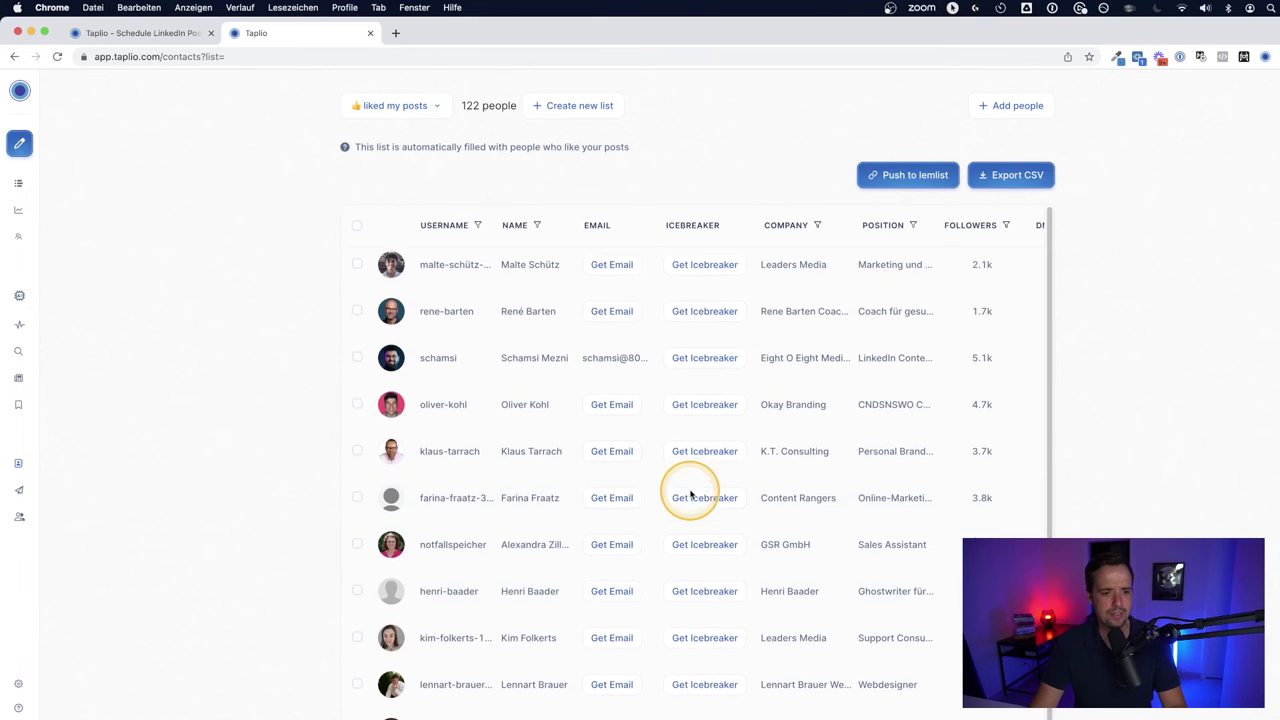
pyautogui.scroll(-1, 690, 494)
pyautogui.scroll(-1, 690, 494)
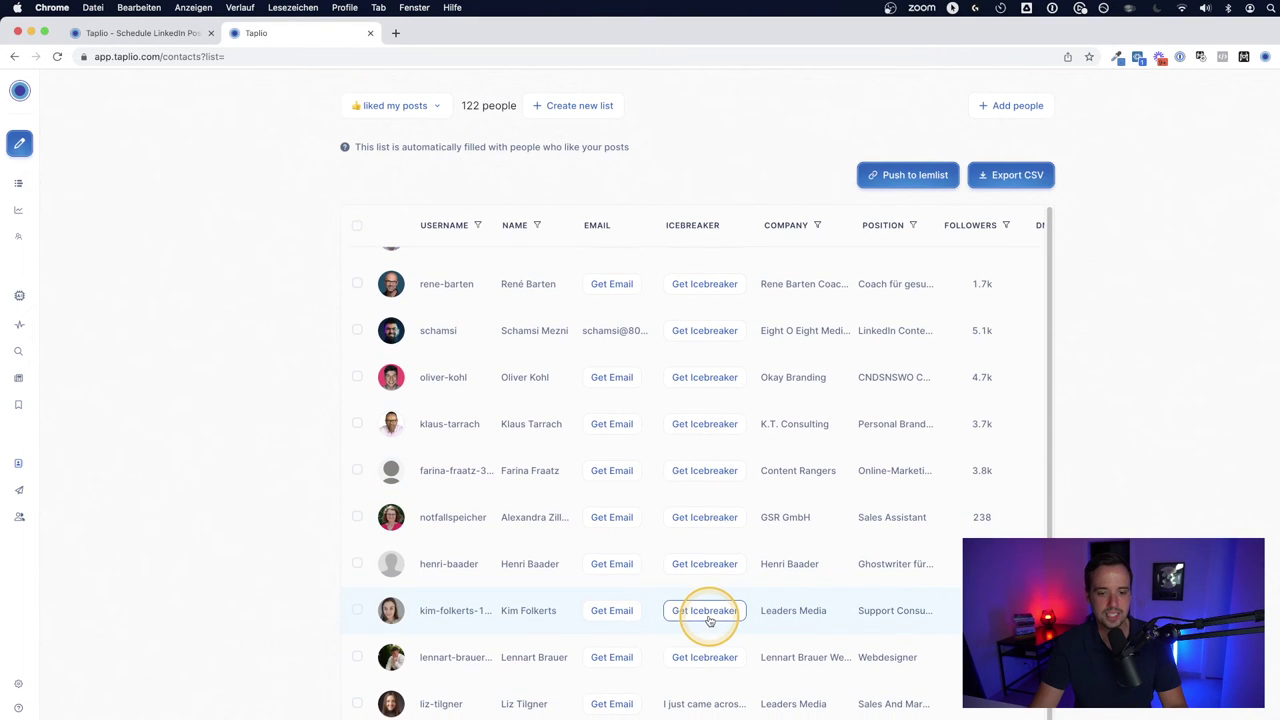
pyautogui.click(706, 612)
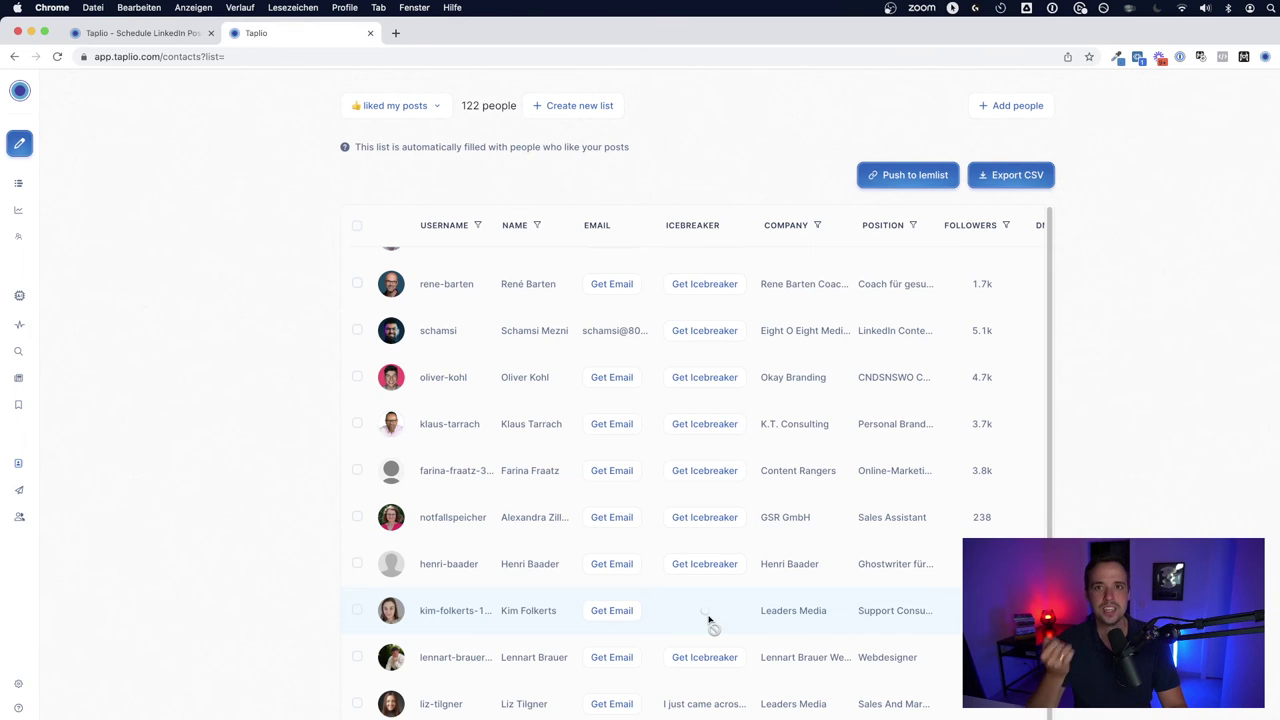
pyautogui.click(709, 621)
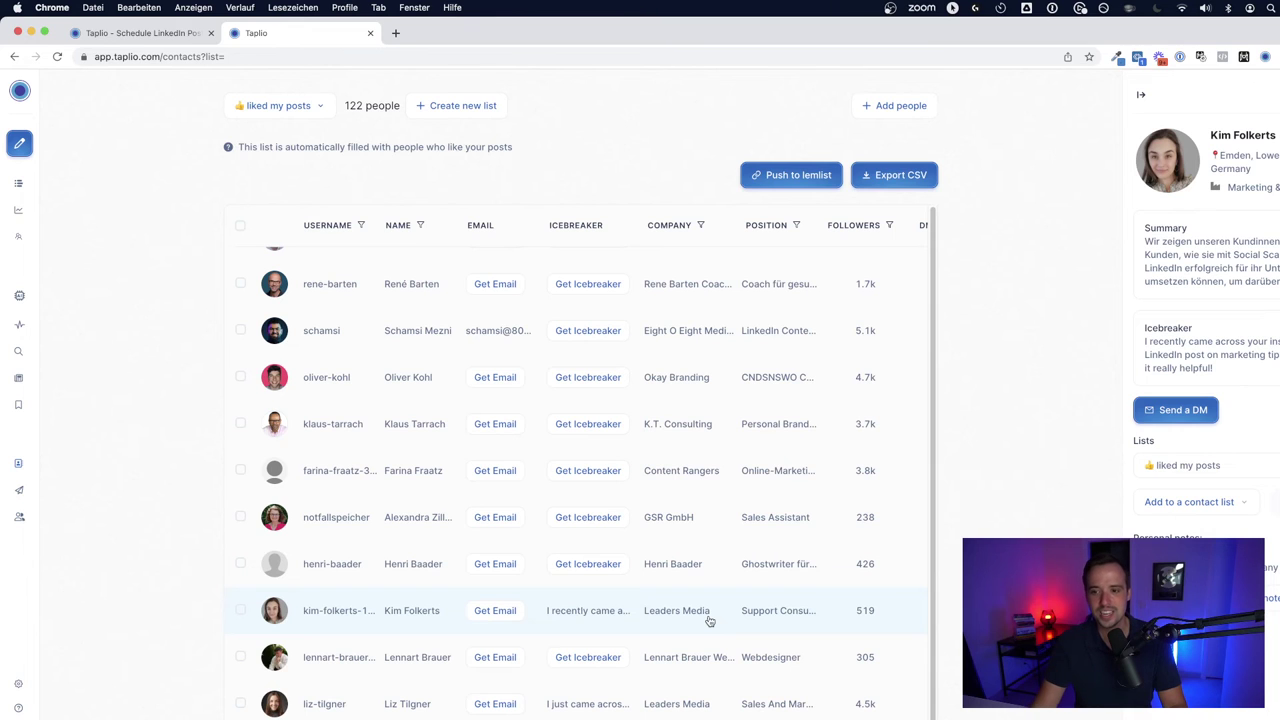
pyautogui.tripleClick(1226, 354)
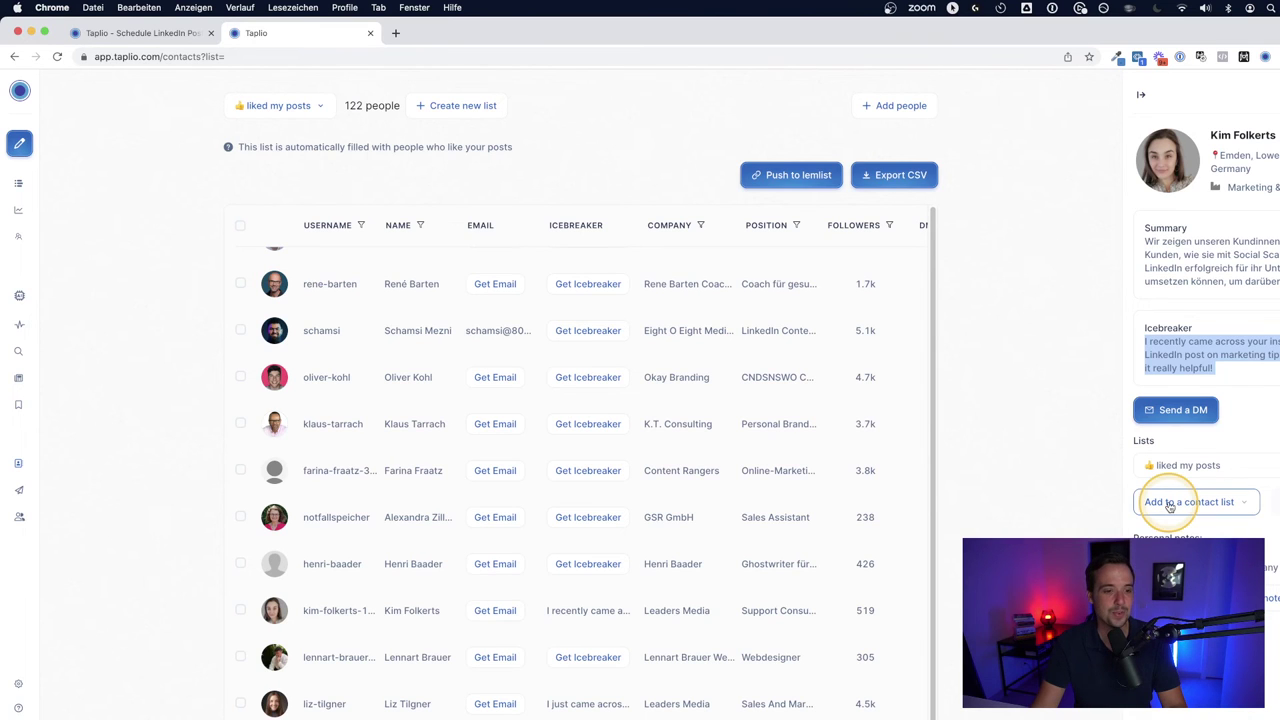
# - Generate and copy an icebreaker for the Okay Branding contact, and start a direct message to that person
pyautogui.click(586, 377)
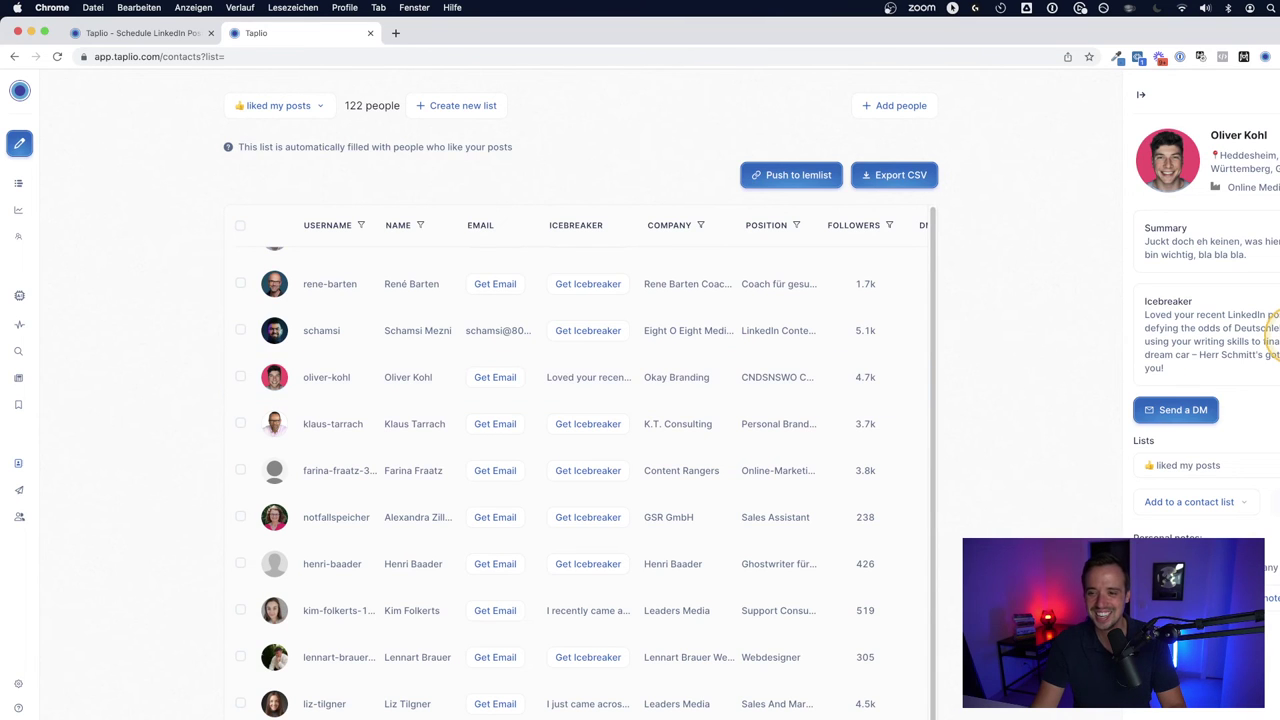
pyautogui.tripleClick(1268, 336)
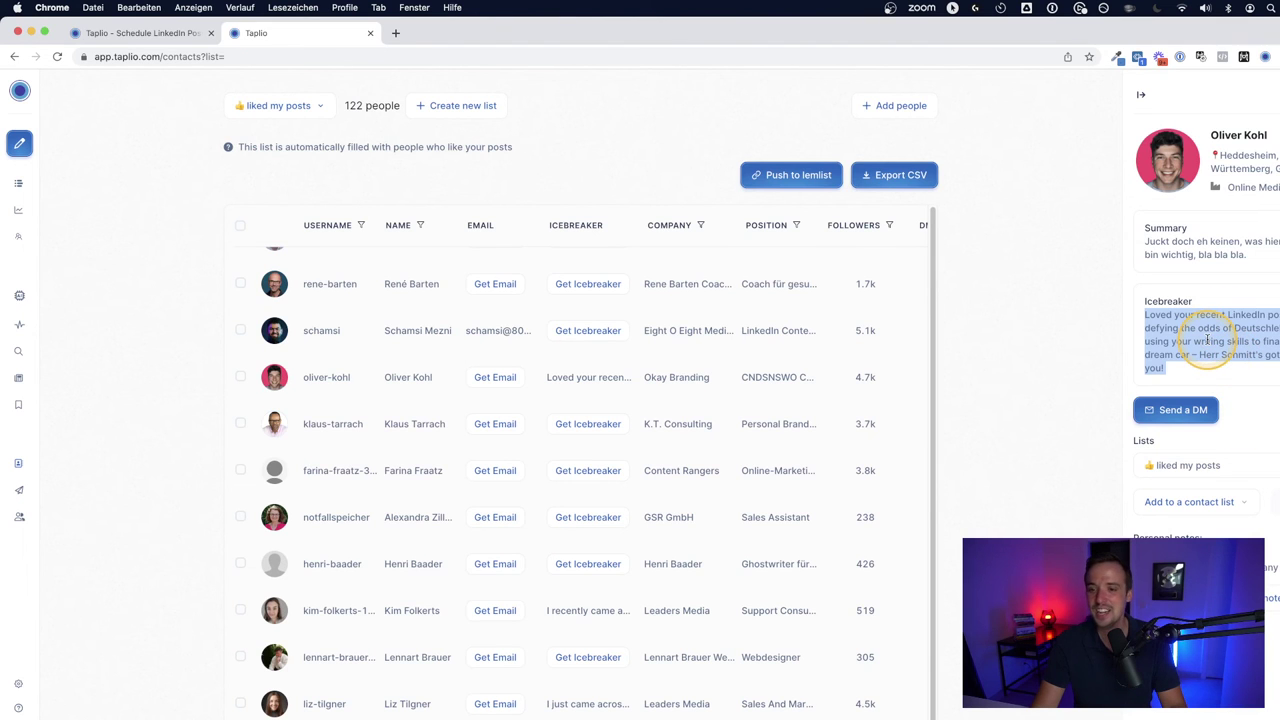
pyautogui.click(1176, 410)
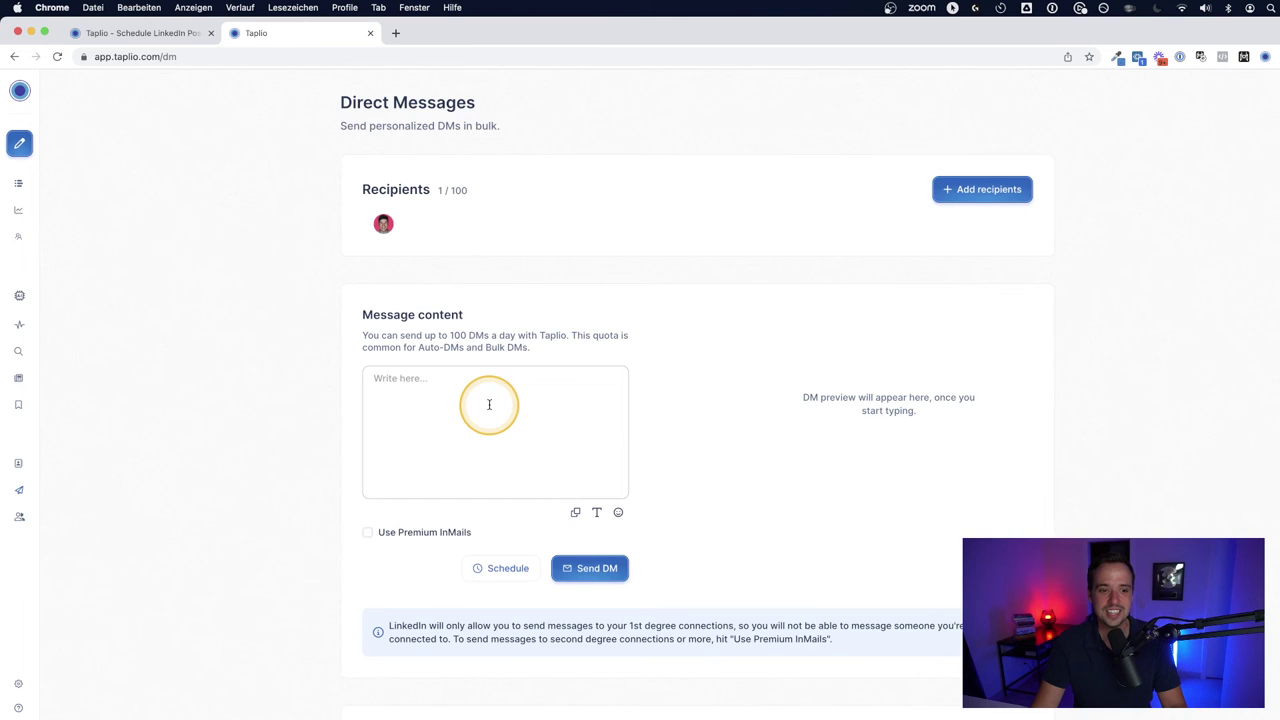
# - Fill the direct message content with the copied icebreaker about the contact's recent LinkedIn post
pyautogui.scroll(-3, 486, 450)
pyautogui.scroll(3, 483, 485)
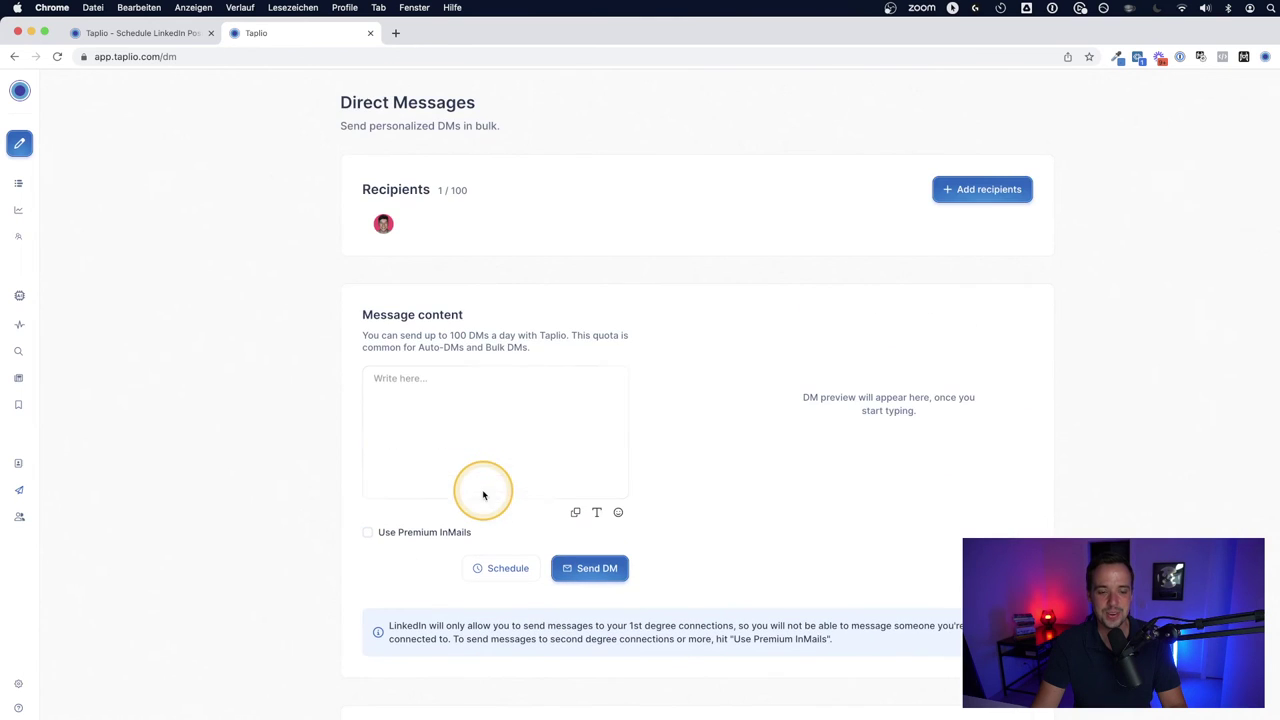
pyautogui.click(480, 438)
pyautogui.write("Loved your recent LinkedIn post about defying the odds of Deutschlehrer and using your writing skills to finance your dream car – Herr Schmitt's got nothing on you!")
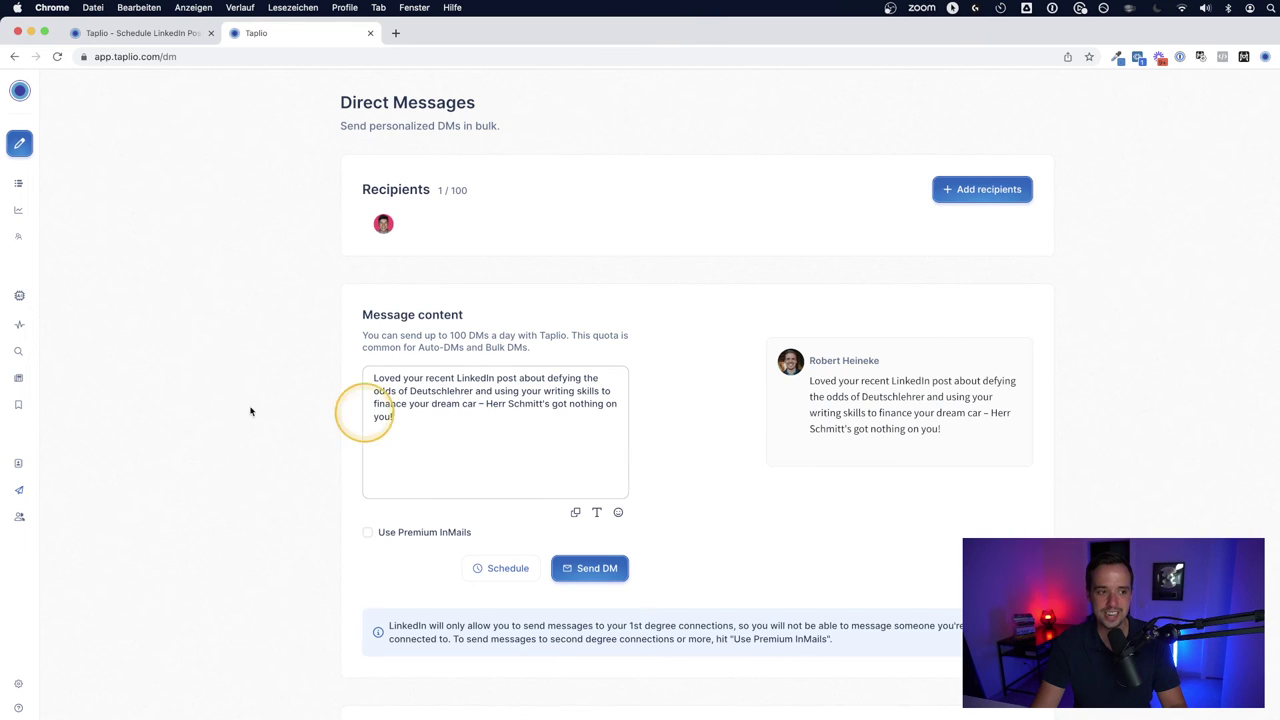
# - Return to Contacts and view the "liked my posts" list
pyautogui.moveTo(3, 490)
pyautogui.click(54, 540)
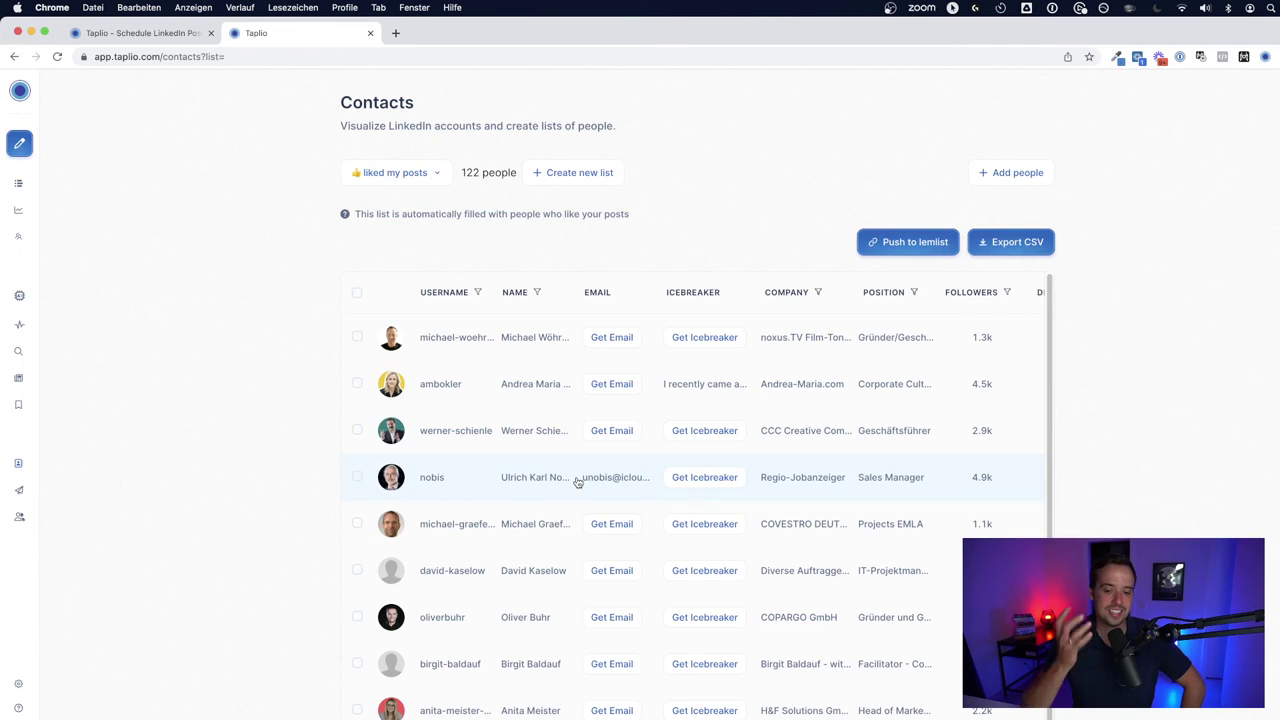
pyautogui.click(591, 610)
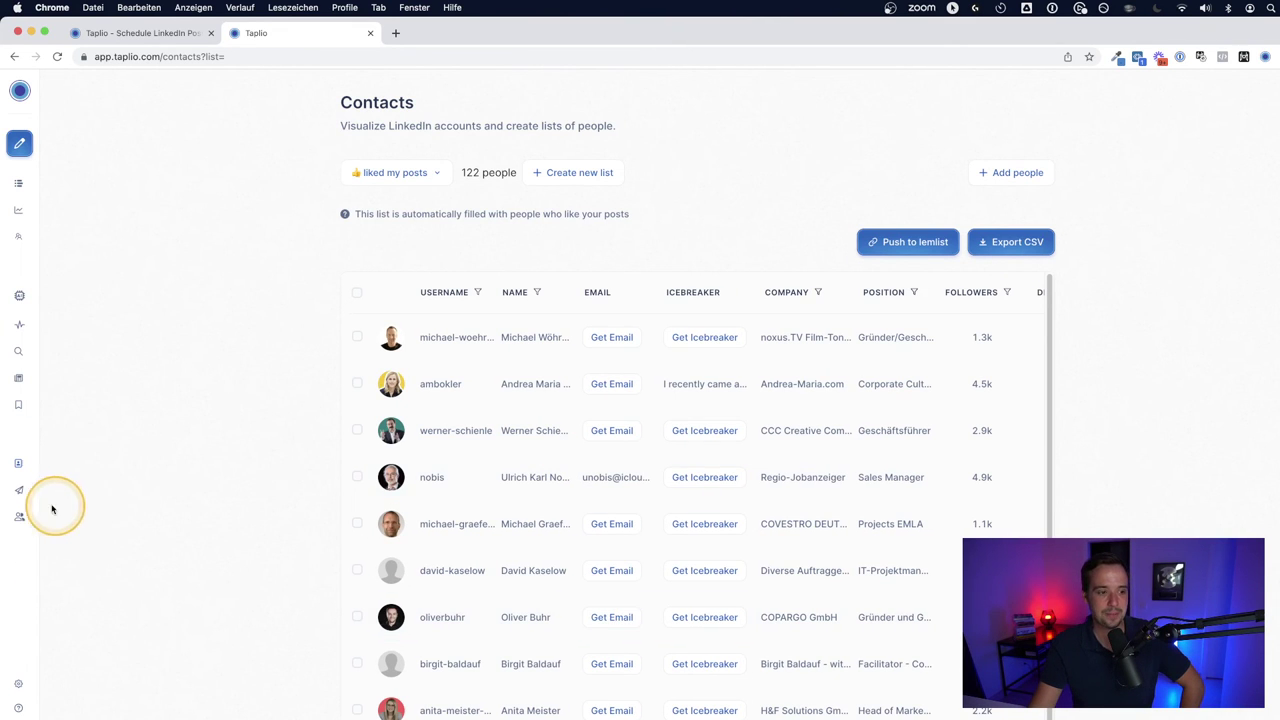
# - Open Outreach and look through the Direct Messages page, including its pro tips and DM history
pyautogui.moveTo(43, 518)
pyautogui.click(43, 578)
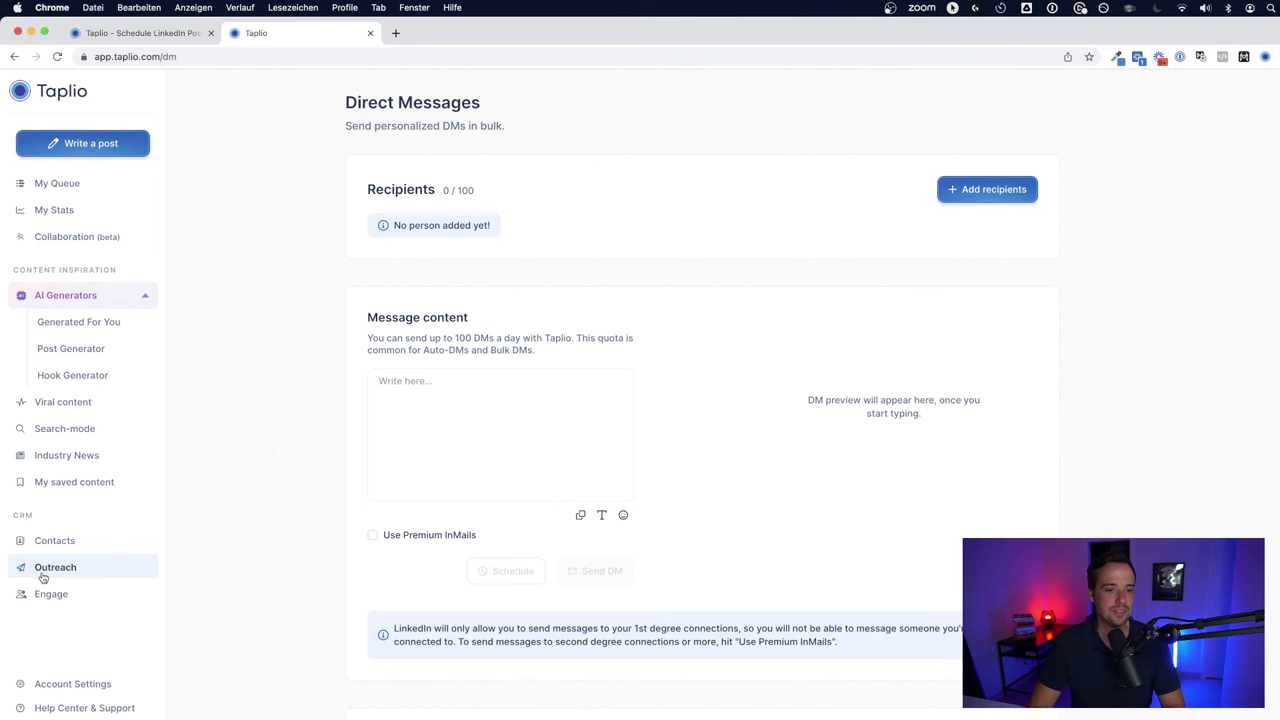
pyautogui.scroll(-3, 580, 455)
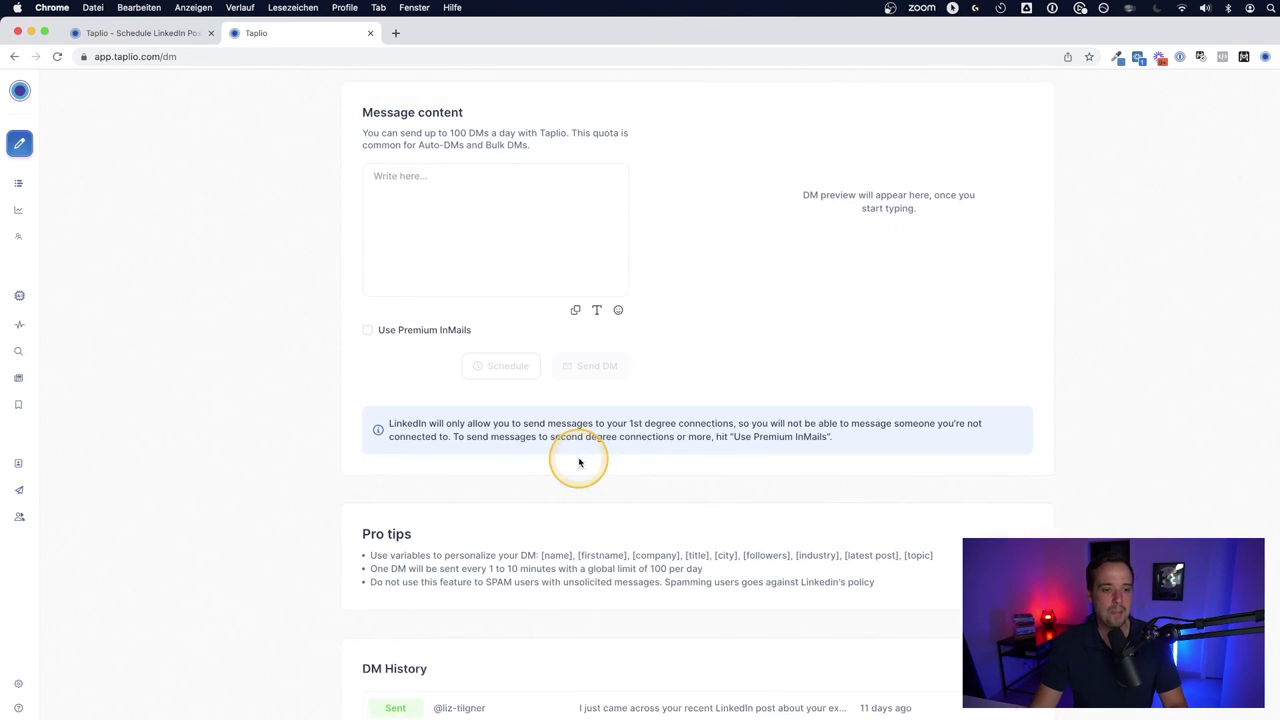
pyautogui.scroll(3, 598, 577)
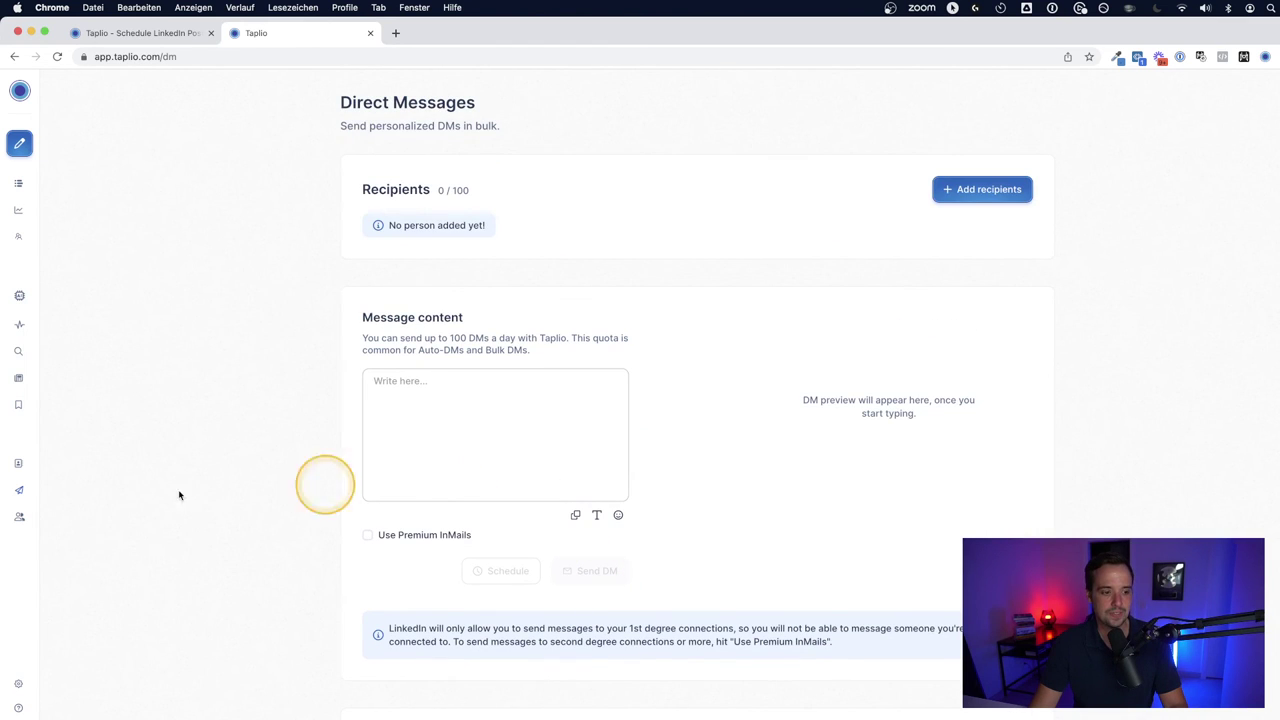
# - Open the Engage page and view its Reply to comments and People sections
pyautogui.click(51, 595)
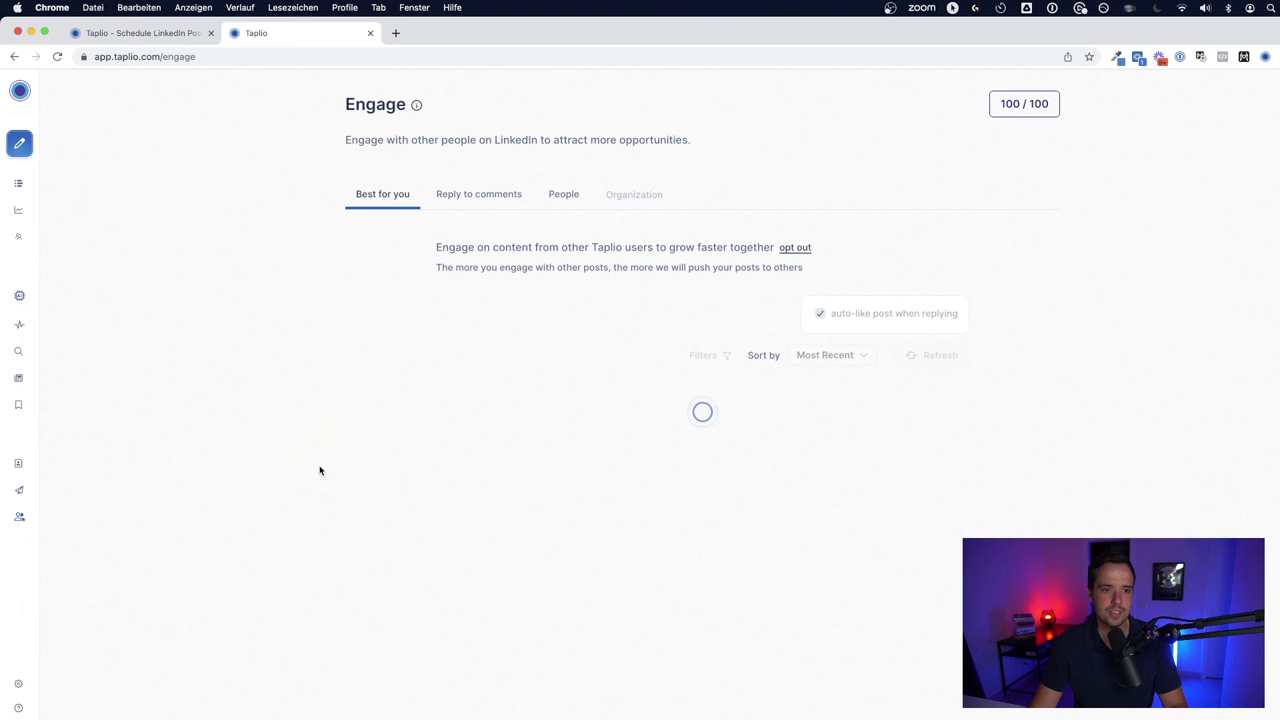
pyautogui.click(470, 199)
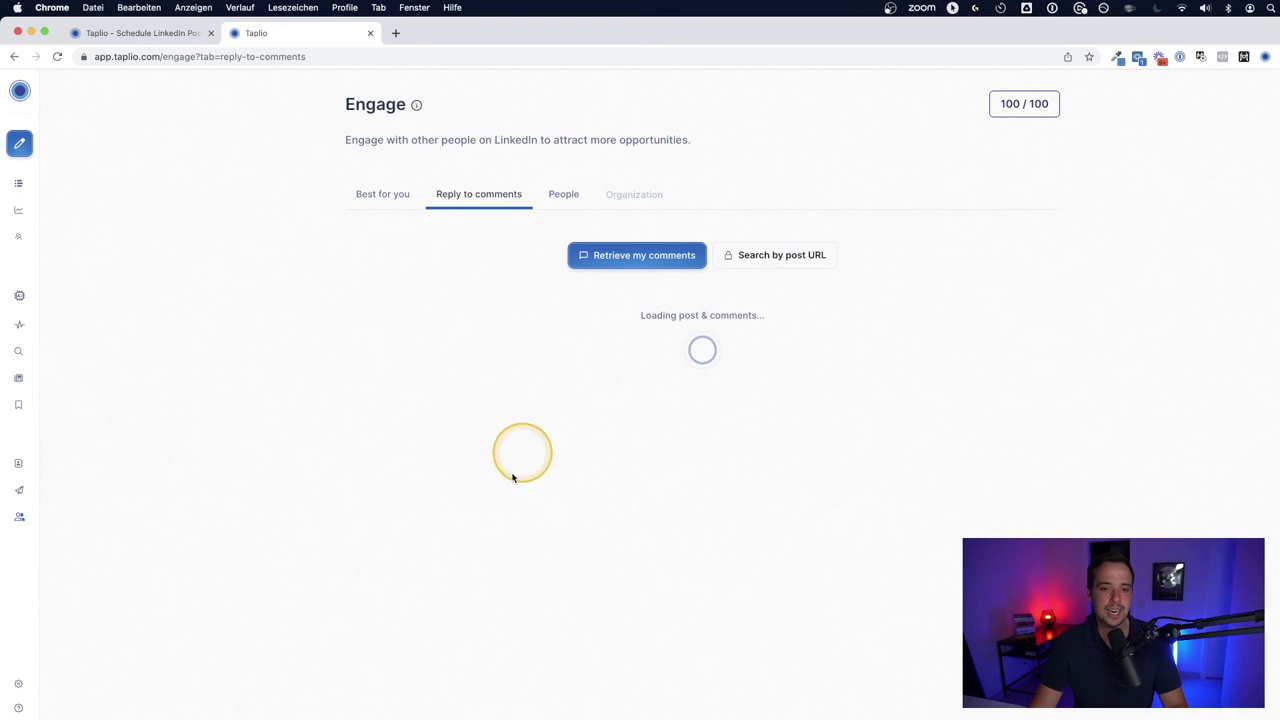
pyautogui.click(563, 194)
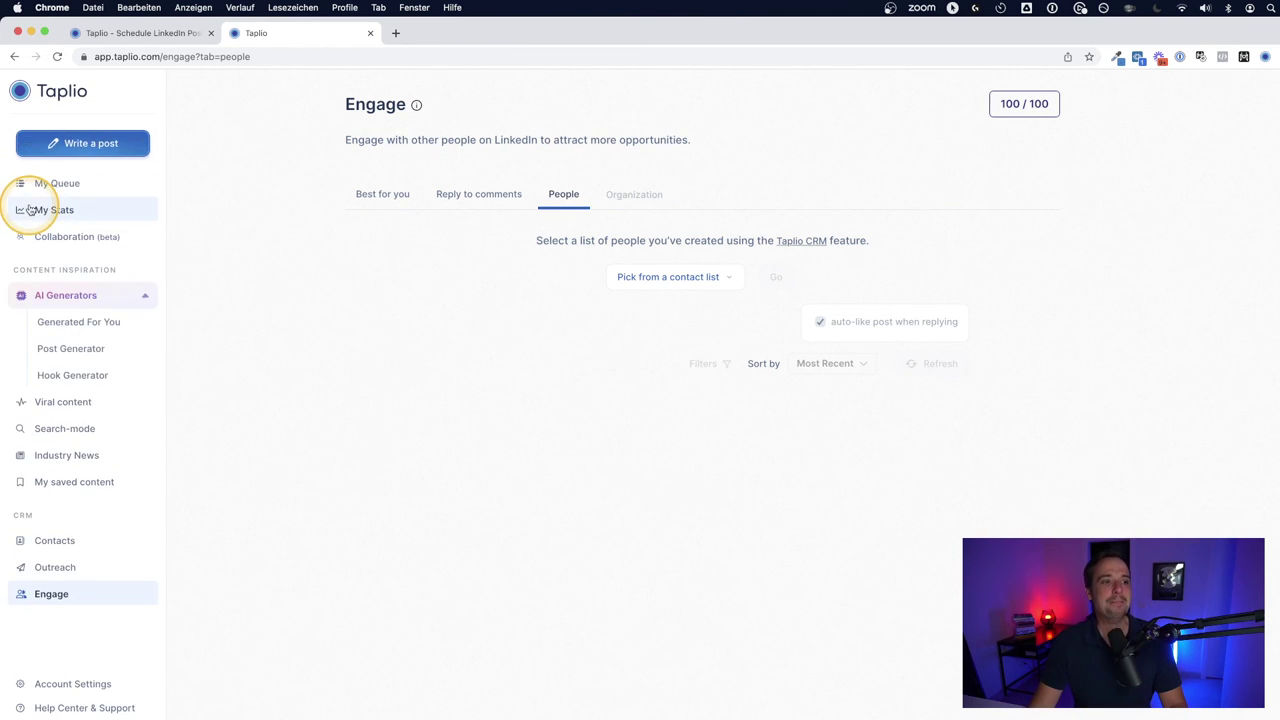
# - Open My Stats to review the followers figure, and go back to the Contacts page
pyautogui.click(40, 209)
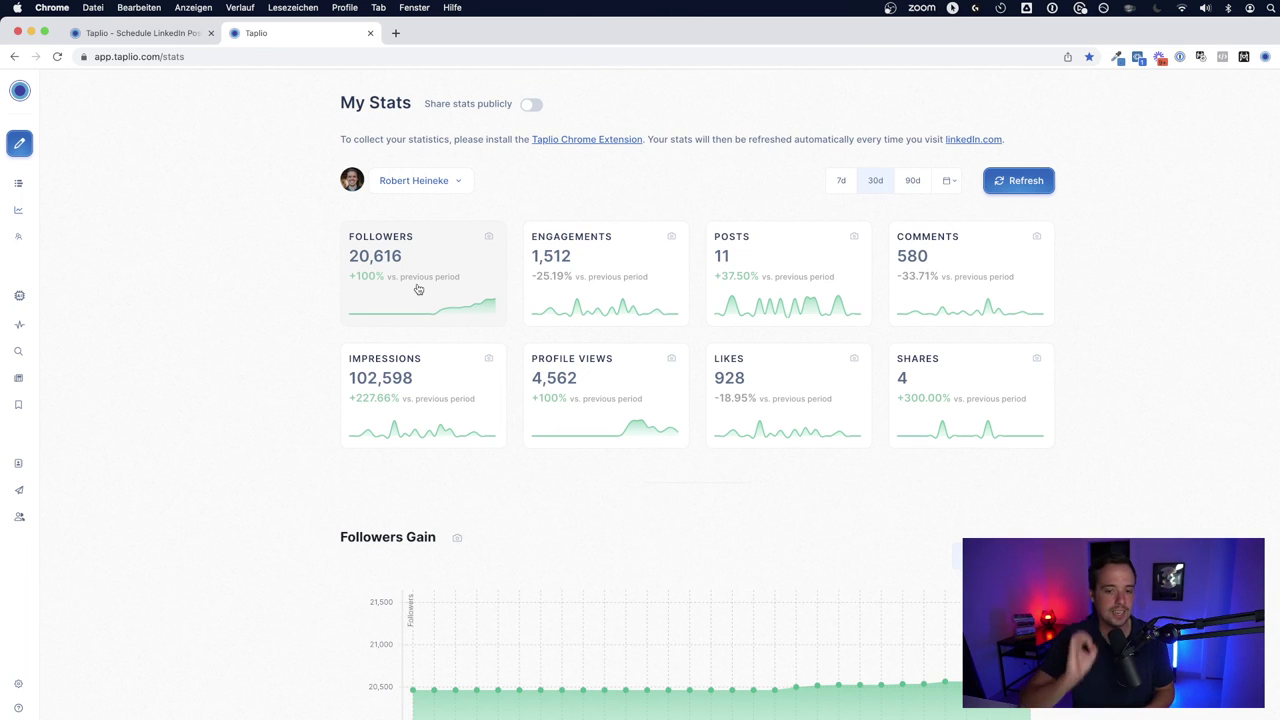
pyautogui.click(415, 293)
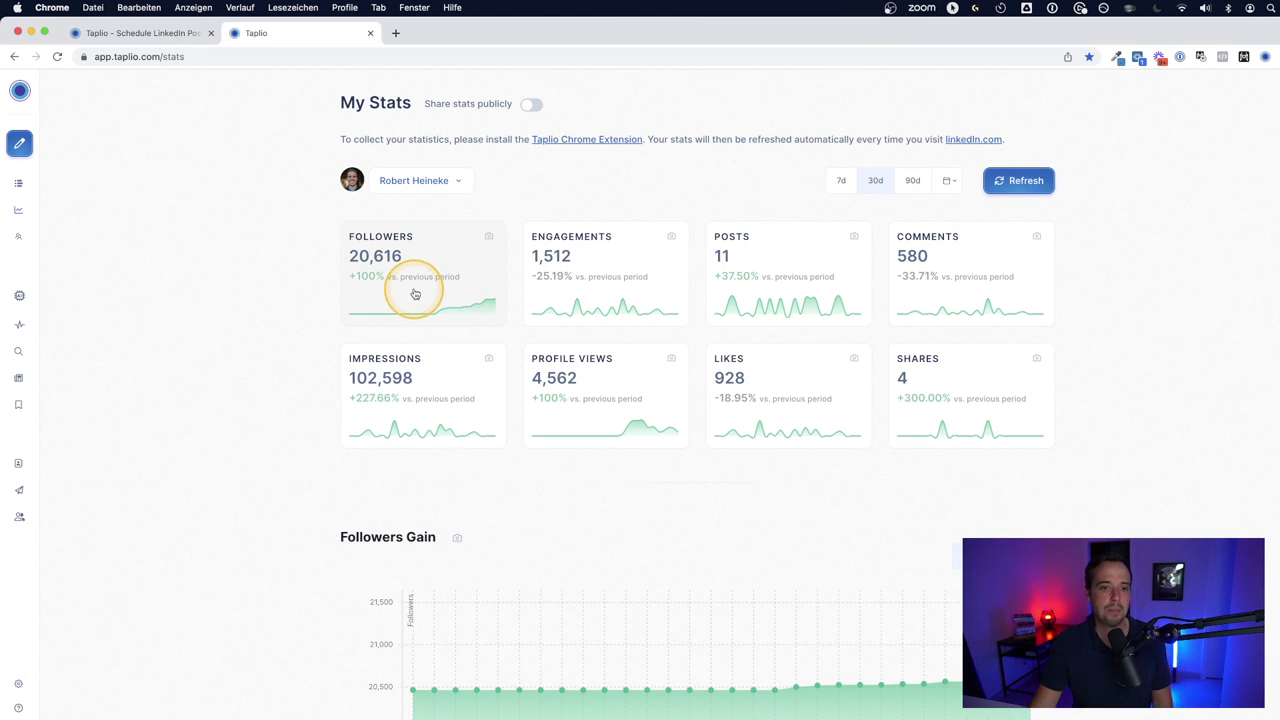
pyautogui.moveTo(60, 400)
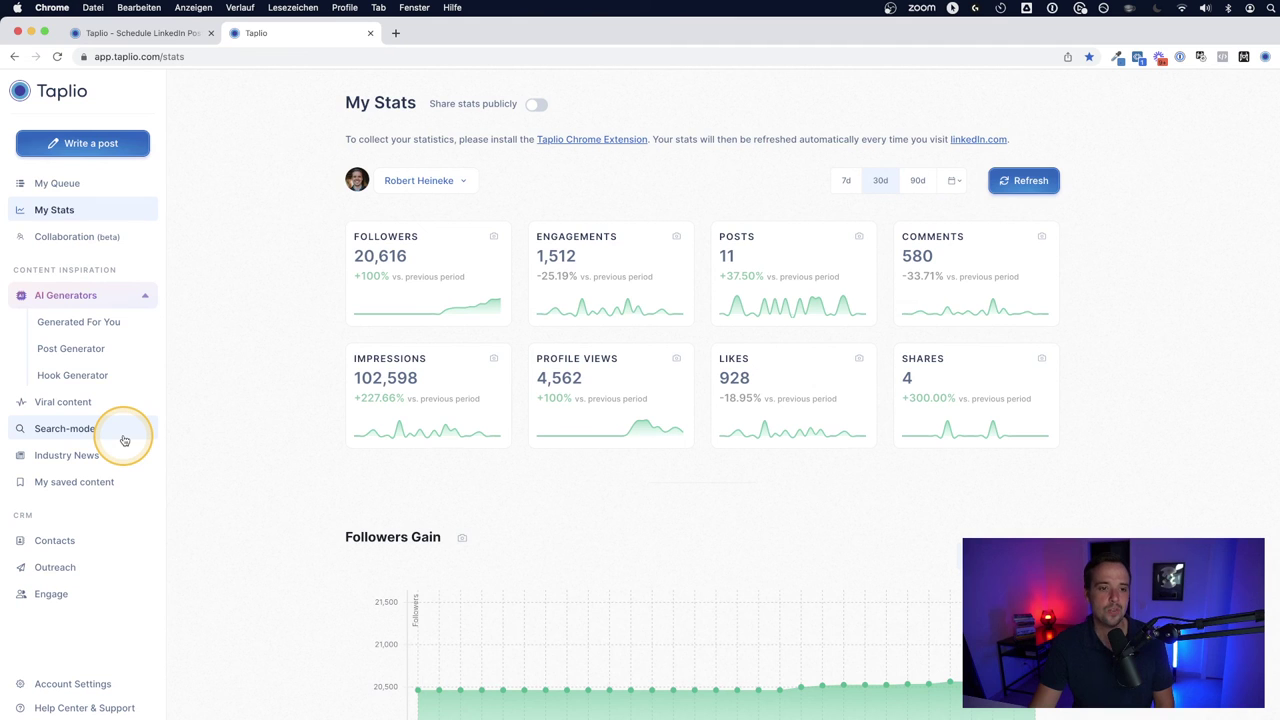
pyautogui.click(88, 540)
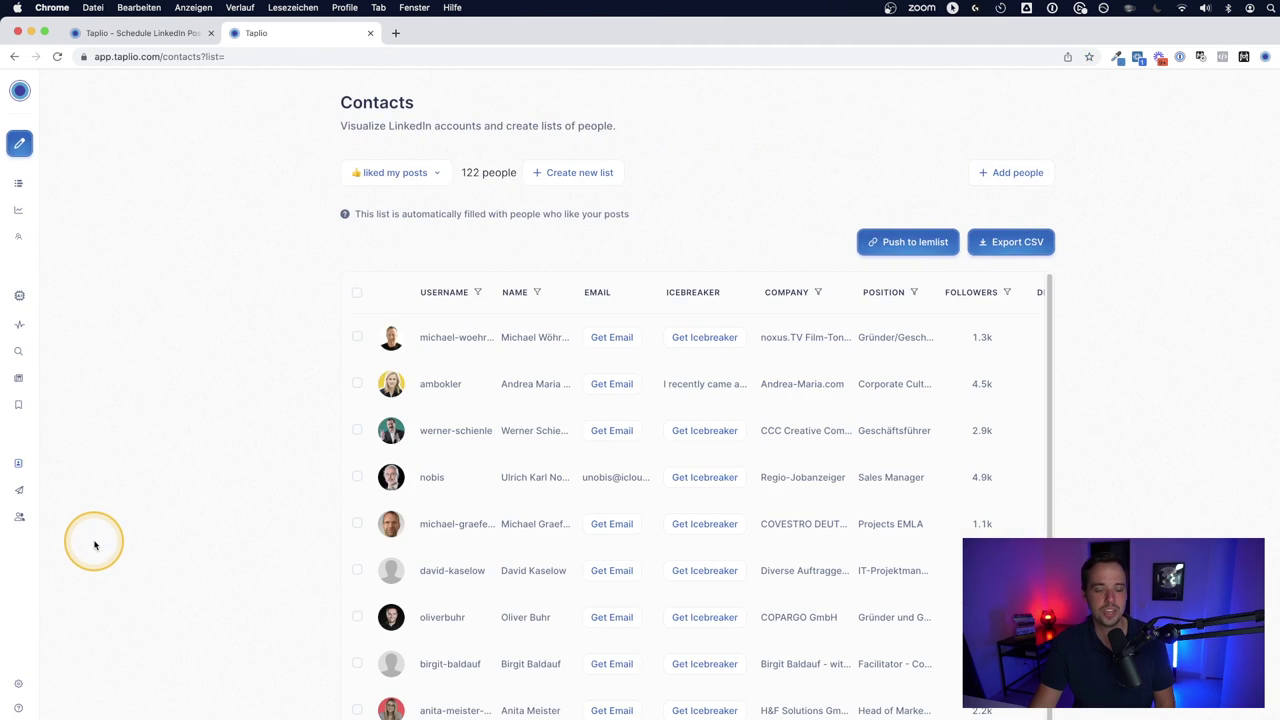